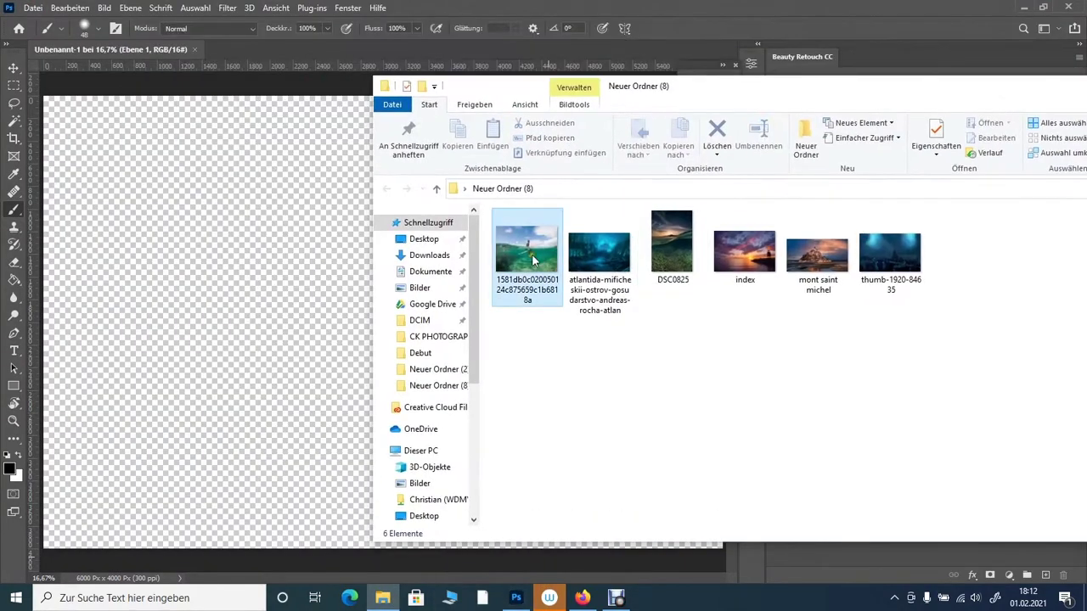
Step: Place the underwater surfer photo and stretch it horizontally to fill the 6000×4000 canvas
left_click_drag(532, 261, 339, 297)
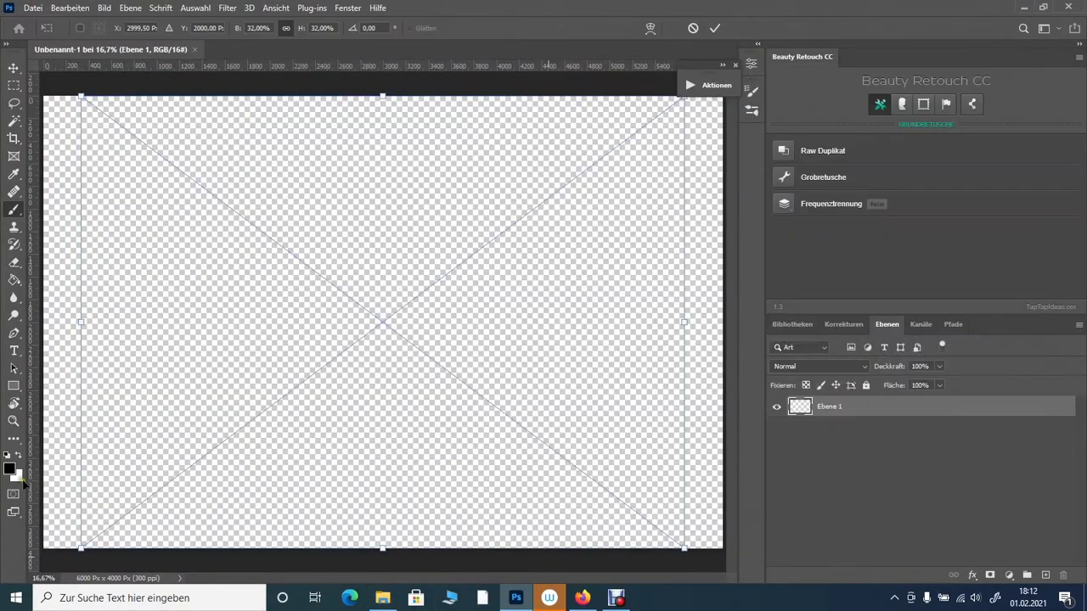
left_click(713, 28)
left_click(526, 246)
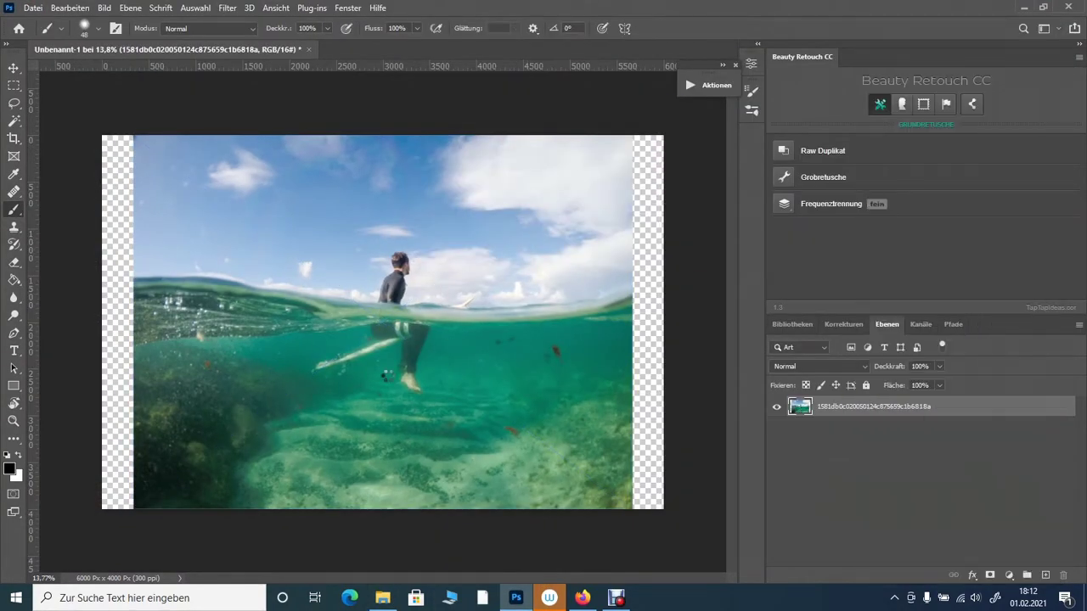
left_click_drag(273, 279, 243, 279)
key("ctrl+t")
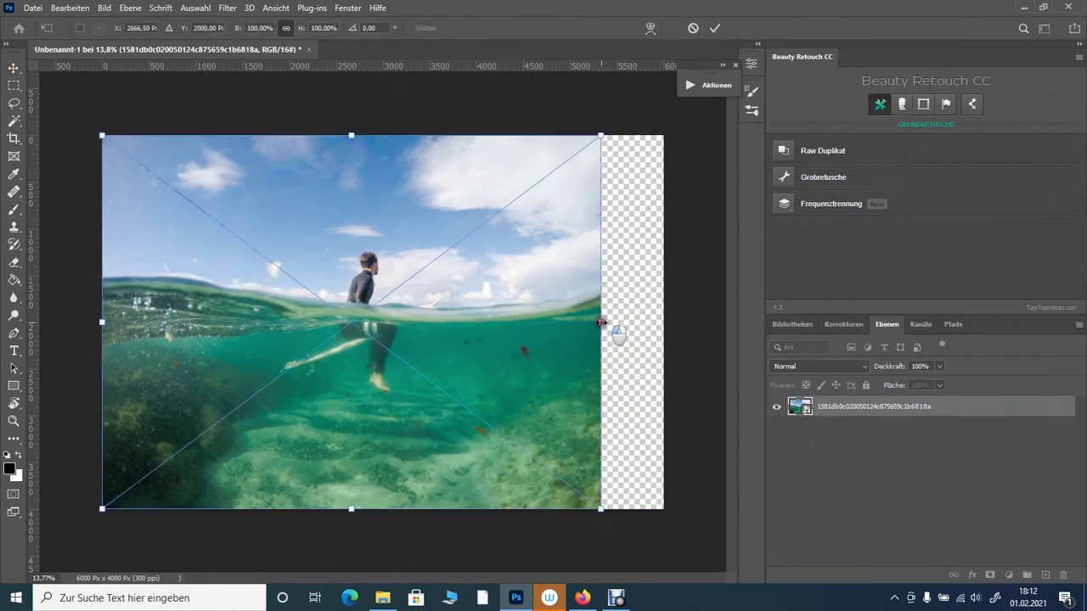
left_click_drag(611, 322, 691, 342)
key("ctrl+plus")
key("Return")
Step: Outline the sky above the waterline, rasterize the photo layer, and delete the sky to transparency
key("ctrl+0")
left_click(14, 102)
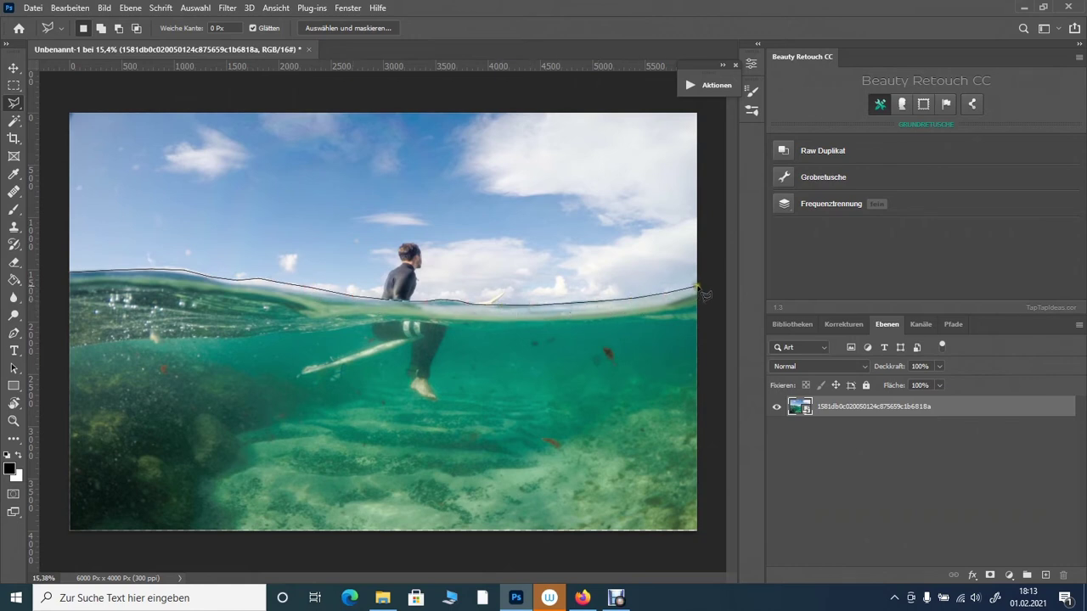
scroll(702, 294, "up", 2)
double_click(68, 230)
key("Delete")
key("Return")
right_click(874, 405)
left_click(883, 280)
key("Delete")
key("ctrl+d")
Step: Outline the underwater part of the photo and delete it to transparency
scroll(81, 352, "up", 1)
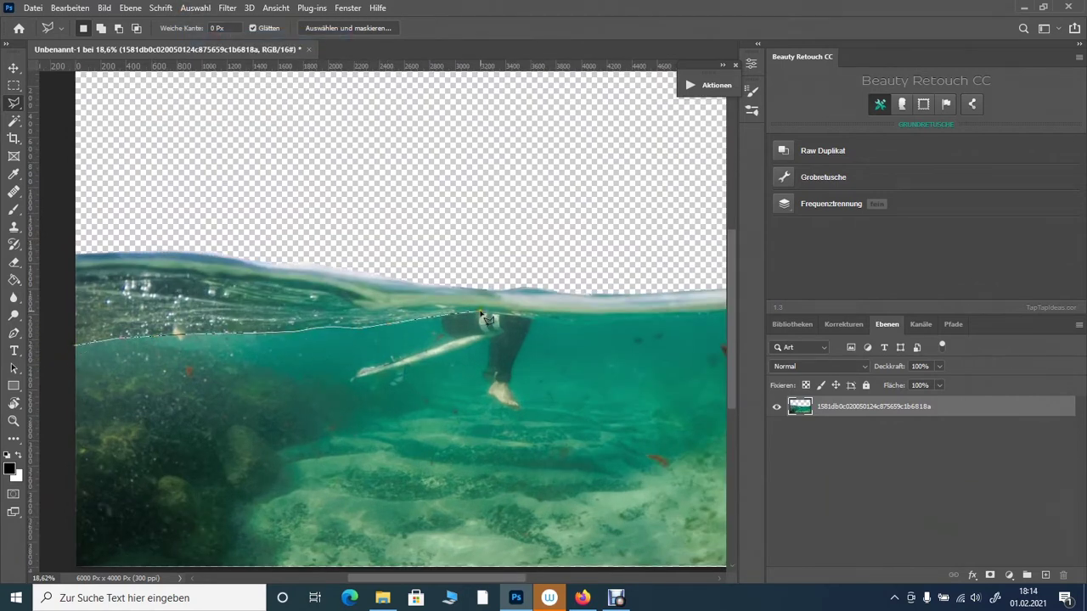
scroll(631, 321, "right", 3)
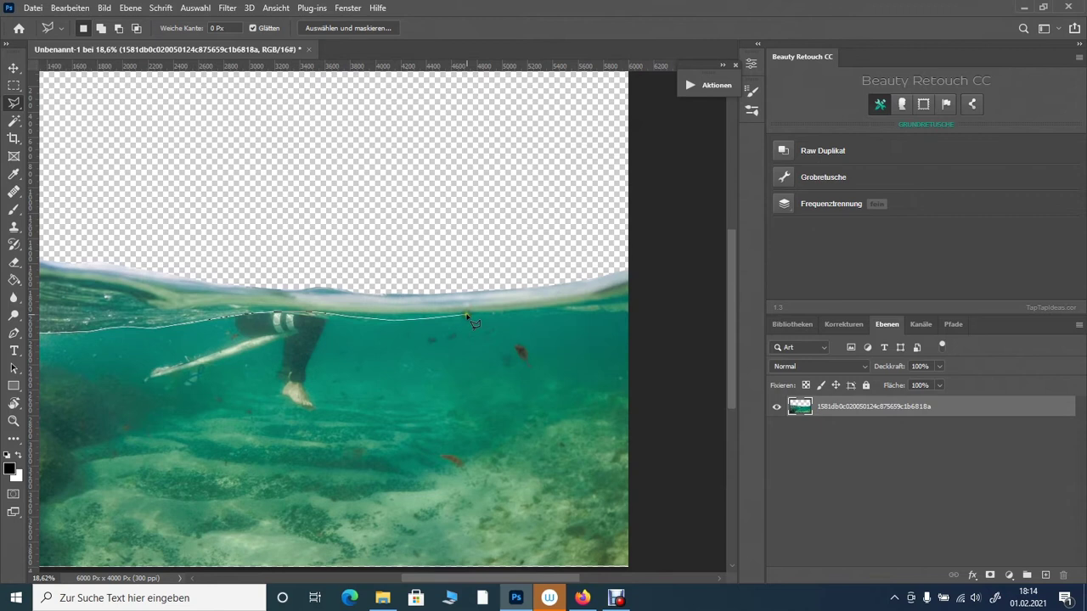
scroll(670, 504, "down", 2)
left_click(728, 522)
left_click(84, 521)
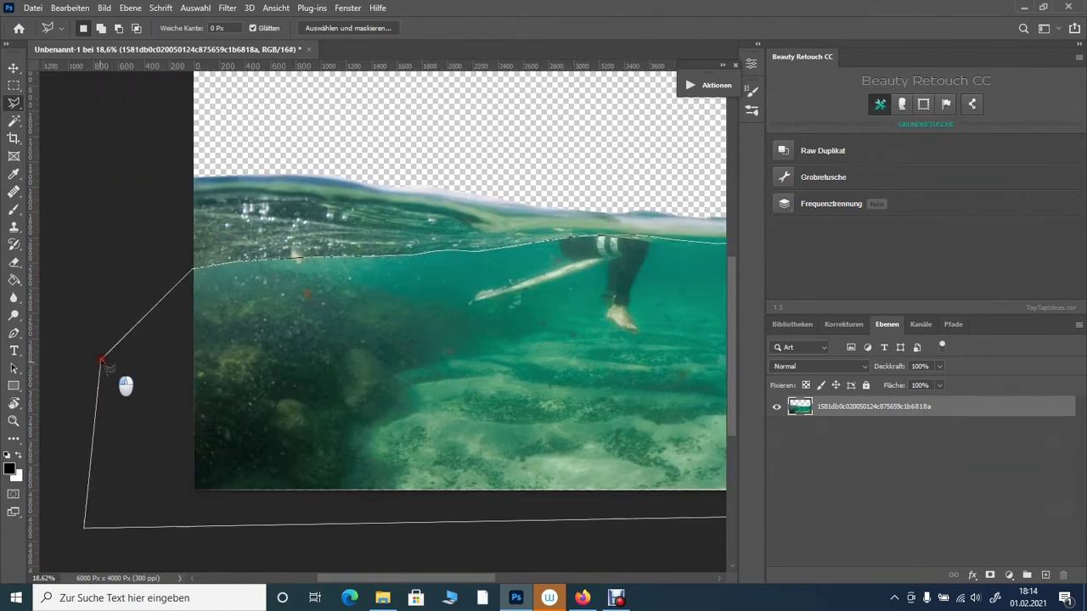
left_click(164, 316)
key("Delete")
scroll(164, 316, "down", 1)
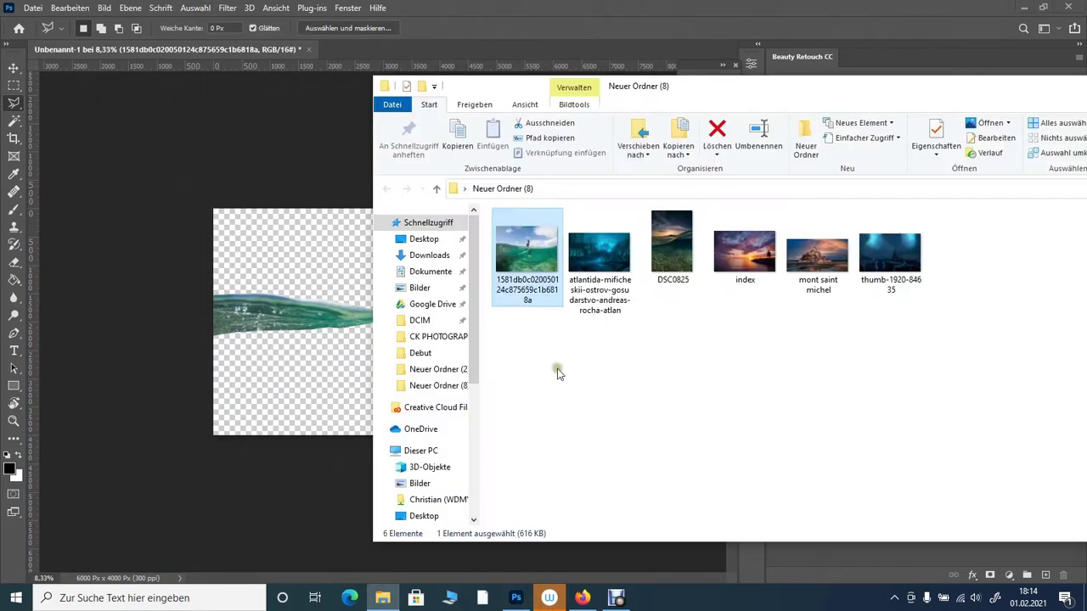
Step: Place the underwater city image thumb-1920-84635 lower on the canvas, beneath the wave layer
left_click_drag(689, 395, 557, 371)
left_click_drag(382, 323, 382, 373)
key("Return")
left_click_drag(848, 405, 848, 440)
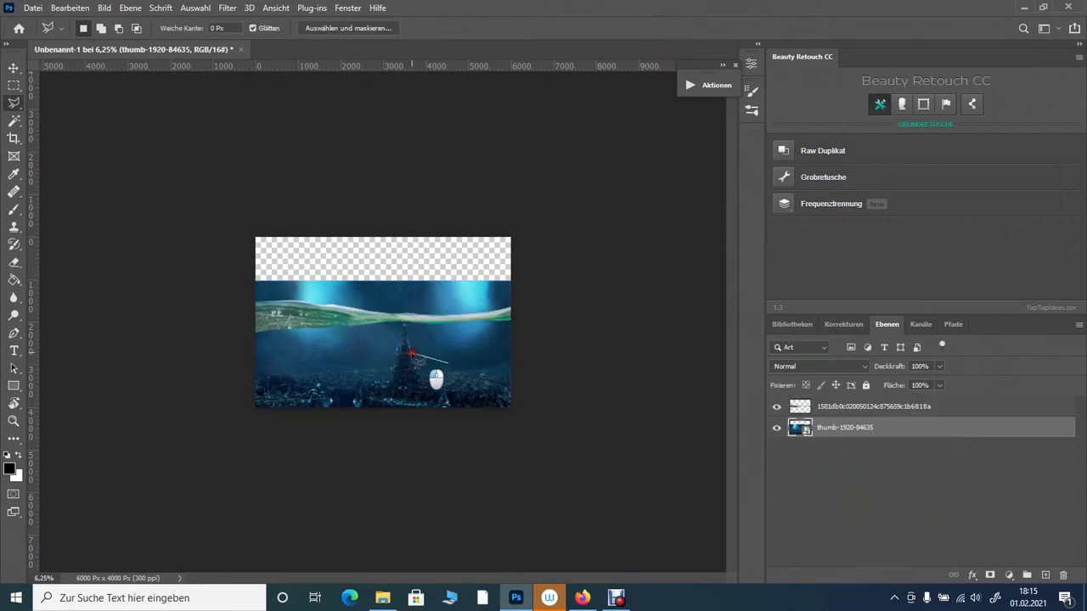
key("v")
key("ctrl+plus")
Step: Try an index image in the composite, delete it, and drag another source image in
key("alt+Tab")
mouse_move(733, 262)
left_mouse_down()
mouse_move(420, 279)
mouse_move(450, 296)
mouse_move(450, 318)
left_mouse_up()
key("Return")
scroll(450, 318, "up", 2)
key("Delete")
left_click(584, 598)
left_click_drag(660, 242, 519, 283)
Step: Add a layer mask to the city layer and paint black over its top
left_click(1008, 575)
key("b")
right_click(360, 102)
mouse_move(612, 255)
left_mouse_down()
mouse_move(592, 266)
mouse_move(355, 282)
mouse_move(211, 269)
left_mouse_up()
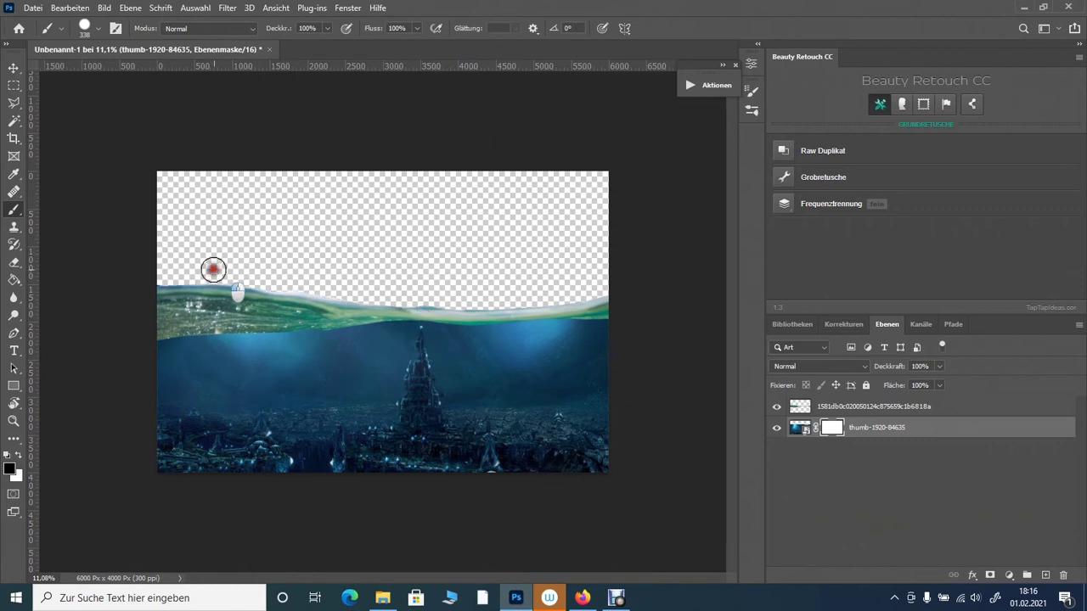
scroll(456, 280, "down", 1)
Step: Enlarge the city image with Free Transform to fill beneath the wave
left_click(799, 428)
key("ctrl+t")
mouse_move(569, 259)
left_mouse_down()
mouse_move(546, 413)
mouse_move(552, 377)
left_mouse_up()
key("Return")
Step: Add clipped Color Balance (midtones toward cyan) and Levels adjustments to the city layer
left_click(1009, 575)
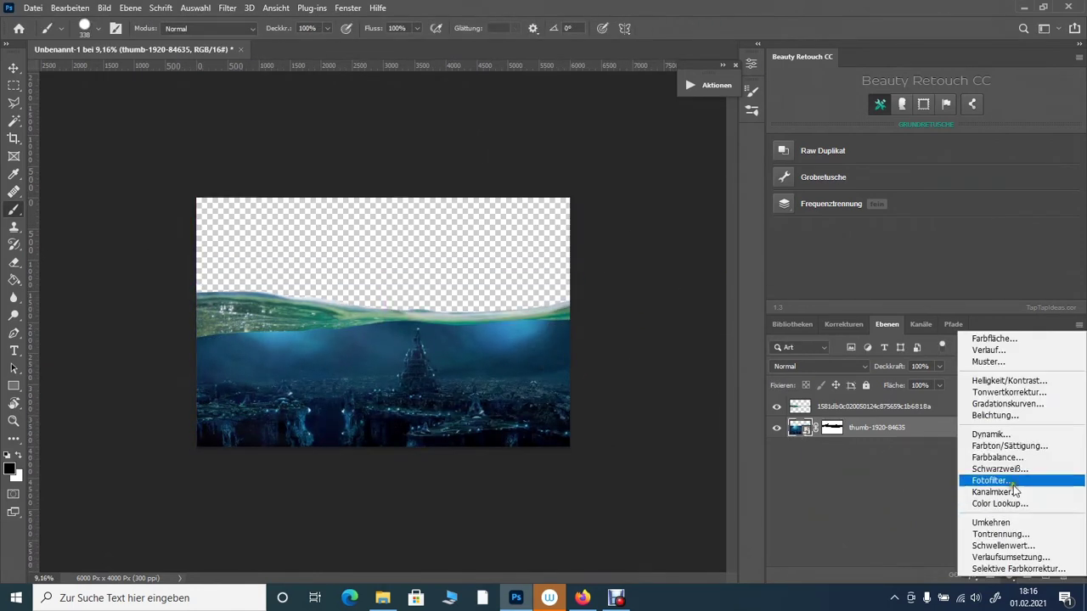
left_click(998, 457)
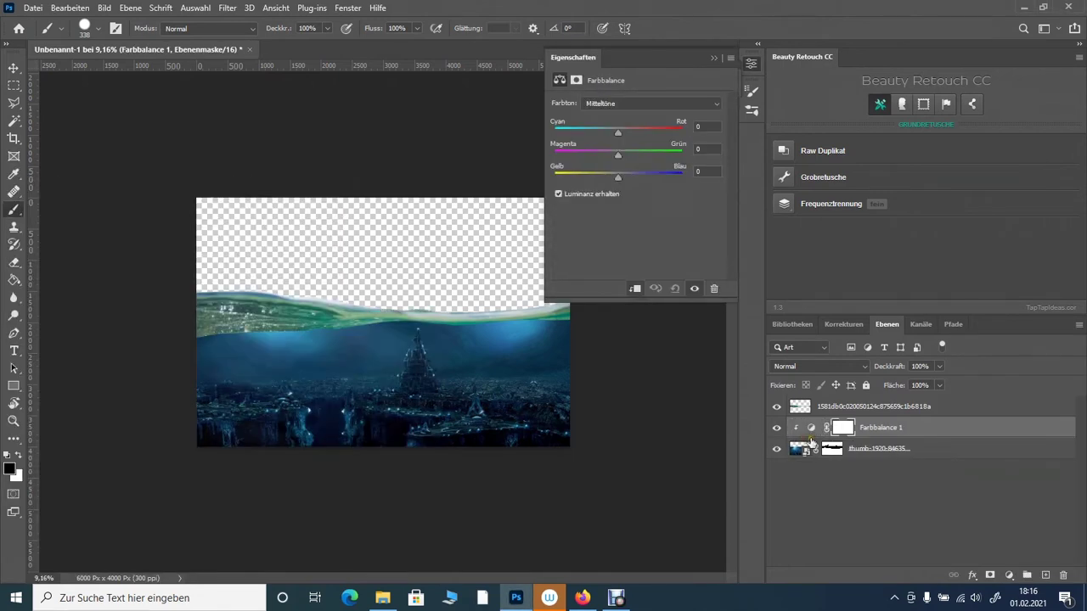
left_click_drag(619, 133, 595, 133)
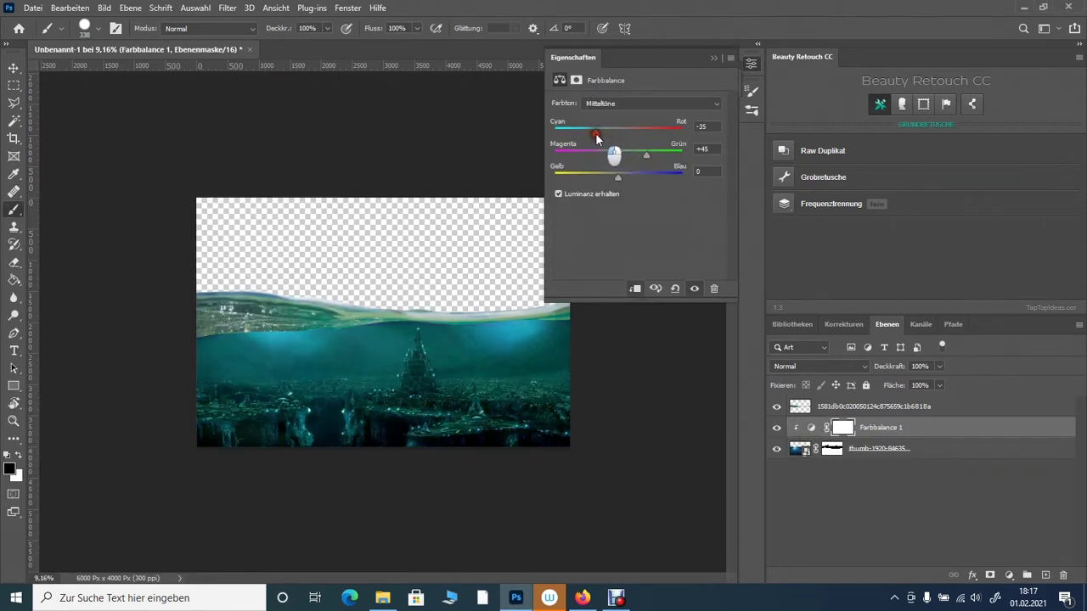
left_click(815, 320)
left_click(1009, 575)
left_click(993, 381)
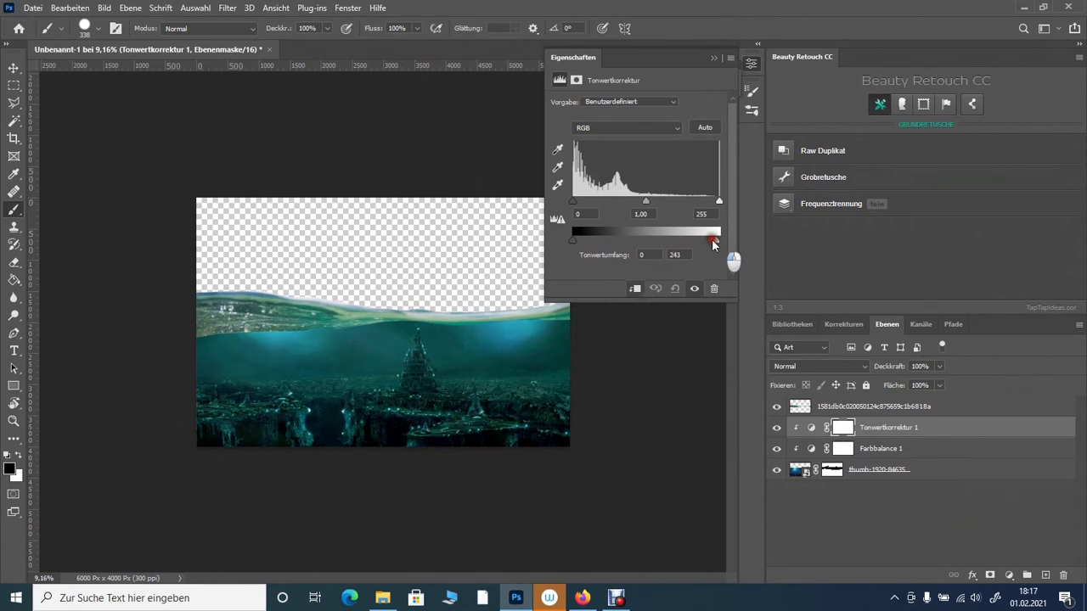
left_click(857, 406)
Step: Add clipped Color Balance toward cyan and Levels with white output 229 to the wave layer
left_click(1008, 575)
left_click(998, 467)
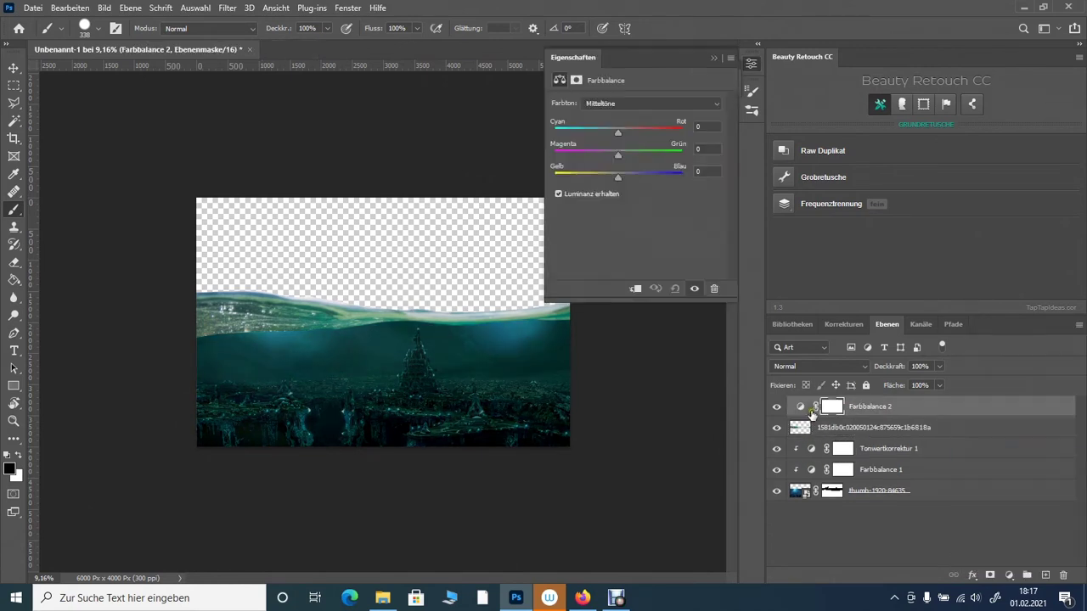
left_click_drag(617, 134, 605, 135)
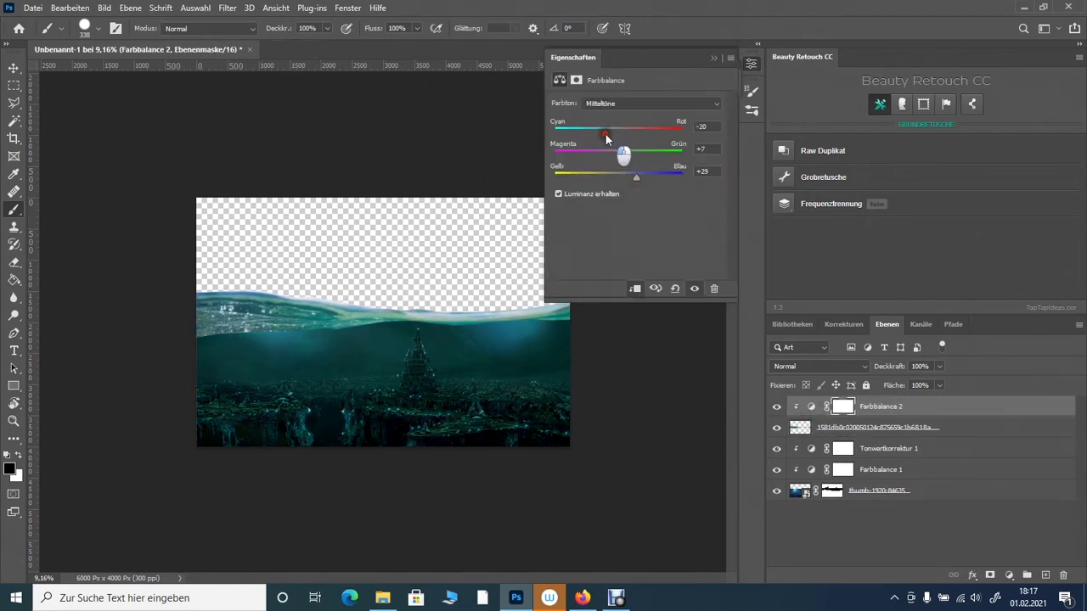
left_click(714, 59)
left_click(714, 58)
left_click(1008, 576)
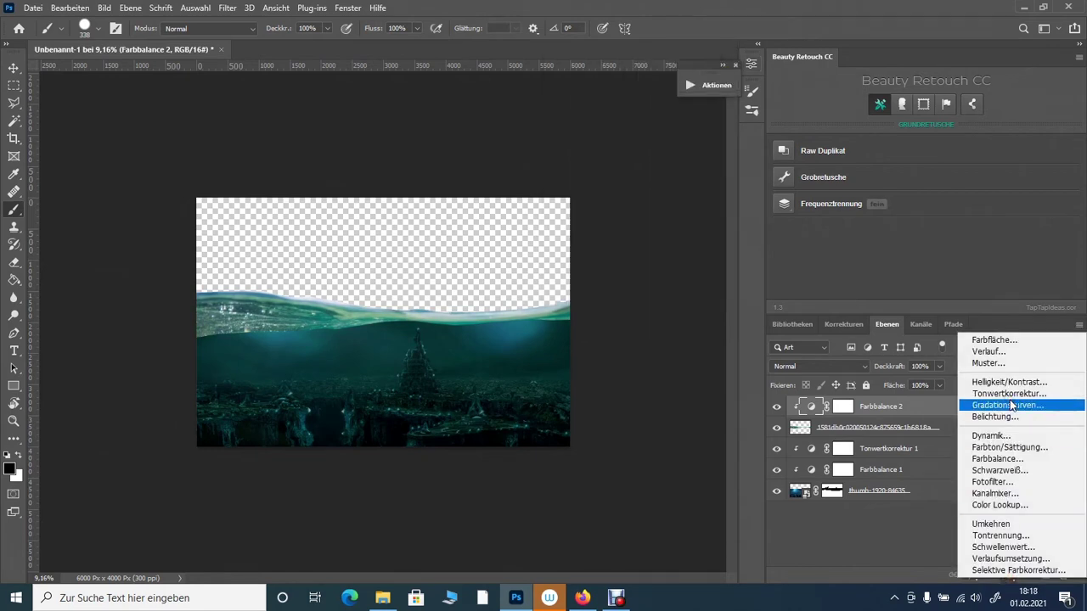
left_click(1001, 401)
left_click_drag(719, 240, 705, 242)
left_click(714, 57)
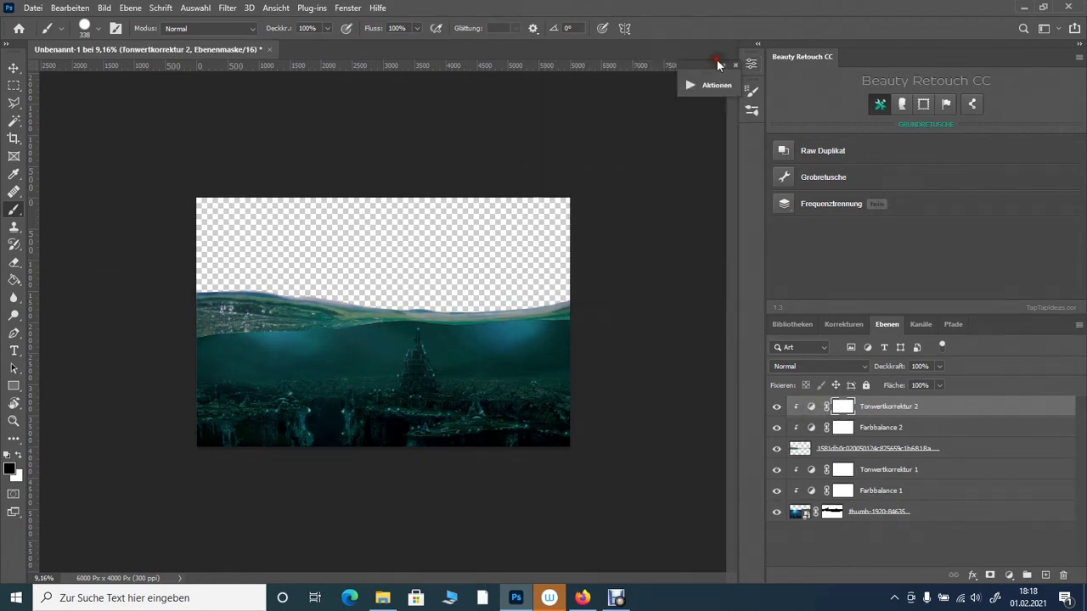
scroll(403, 326, "up", 3)
left_click(874, 449)
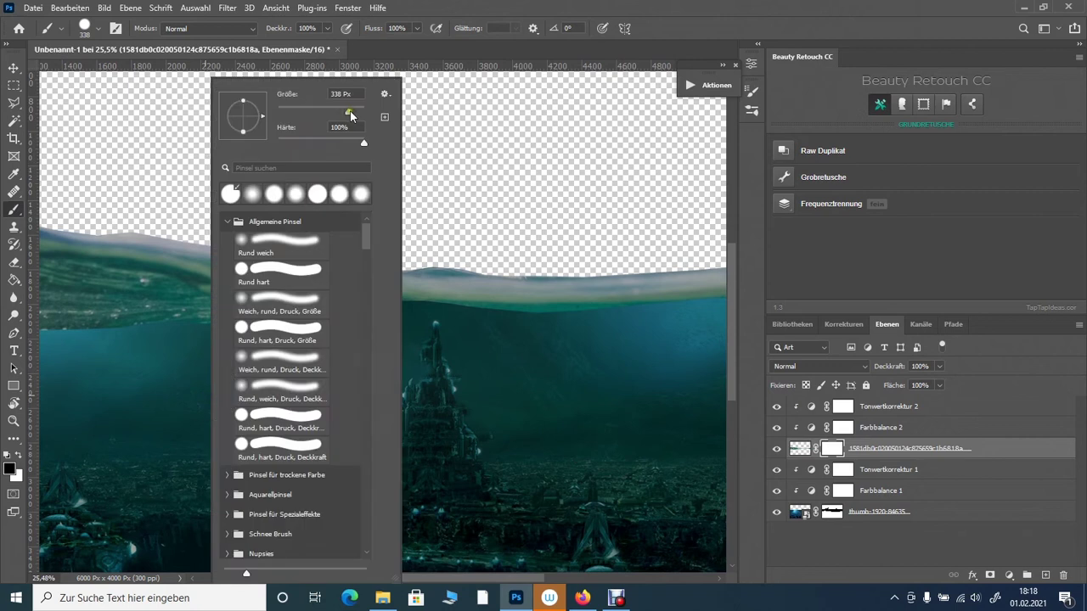
Step: Set a large soft black brush of size 1102 and paint out the wave's lower part
right_click(255, 348)
left_click_drag(404, 113, 398, 113)
left_click(304, 344)
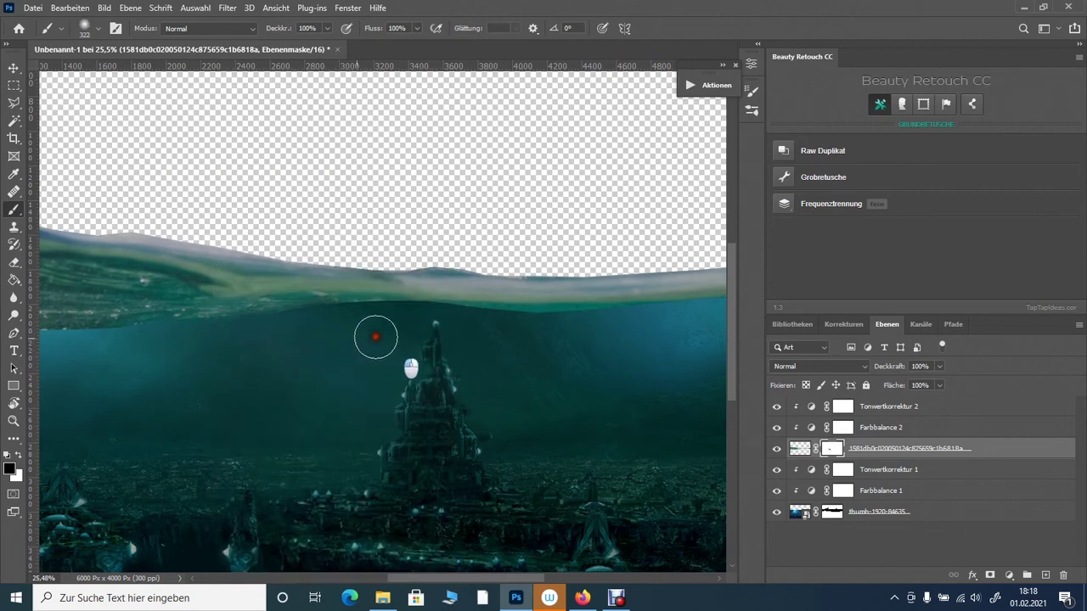
scroll(199, 349, "down", 2)
right_click(135, 358)
left_click(109, 404)
left_click(20, 455)
right_click(206, 182)
left_click_drag(388, 130, 381, 130)
left_click(73, 390)
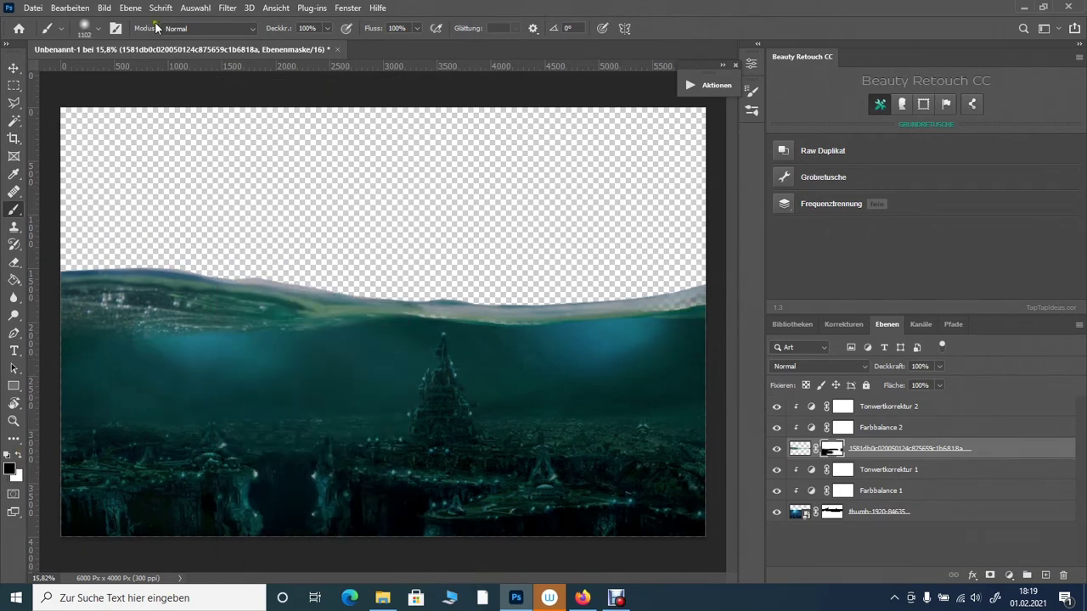
Step: Paint further black strokes on the wave mask to blend more wave into the water
key("v")
scroll(590, 373, "up", 3)
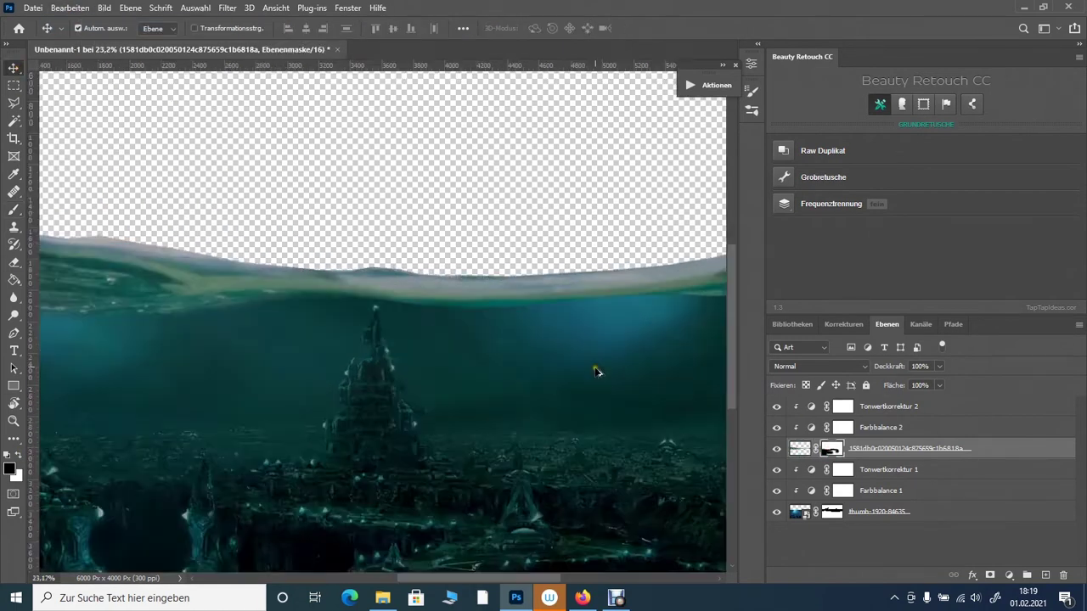
key("b")
right_click(428, 340)
left_click(474, 352)
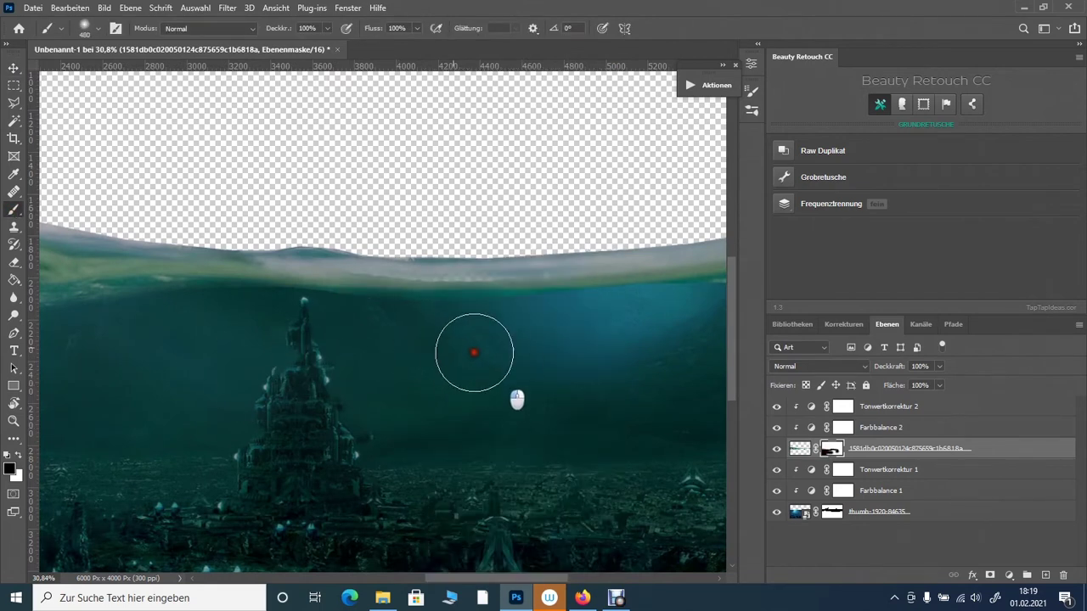
left_click_drag(265, 272, 454, 346)
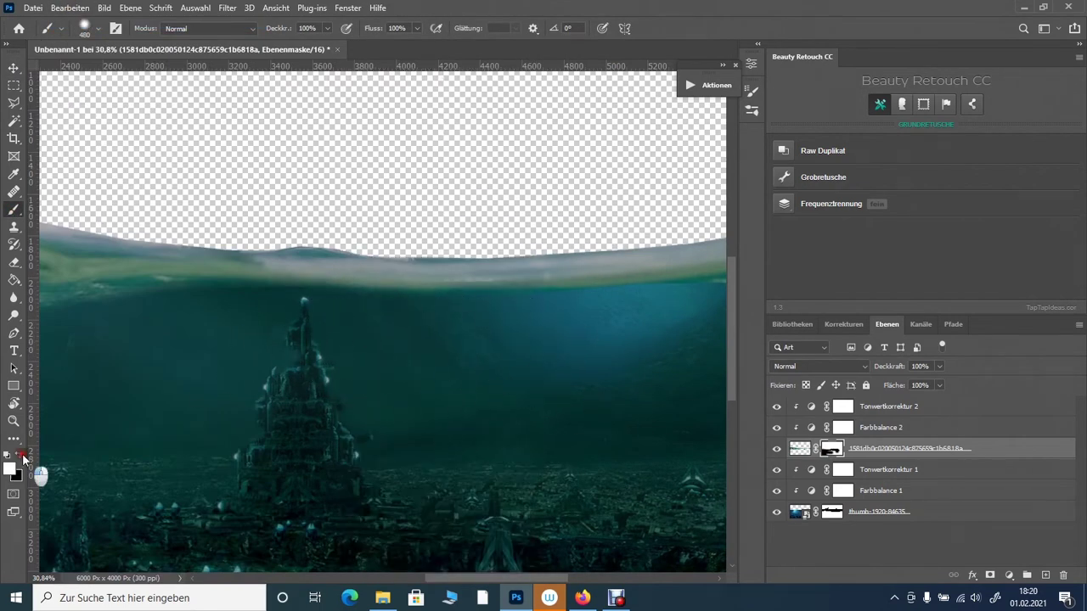
scroll(262, 349, "right", 5)
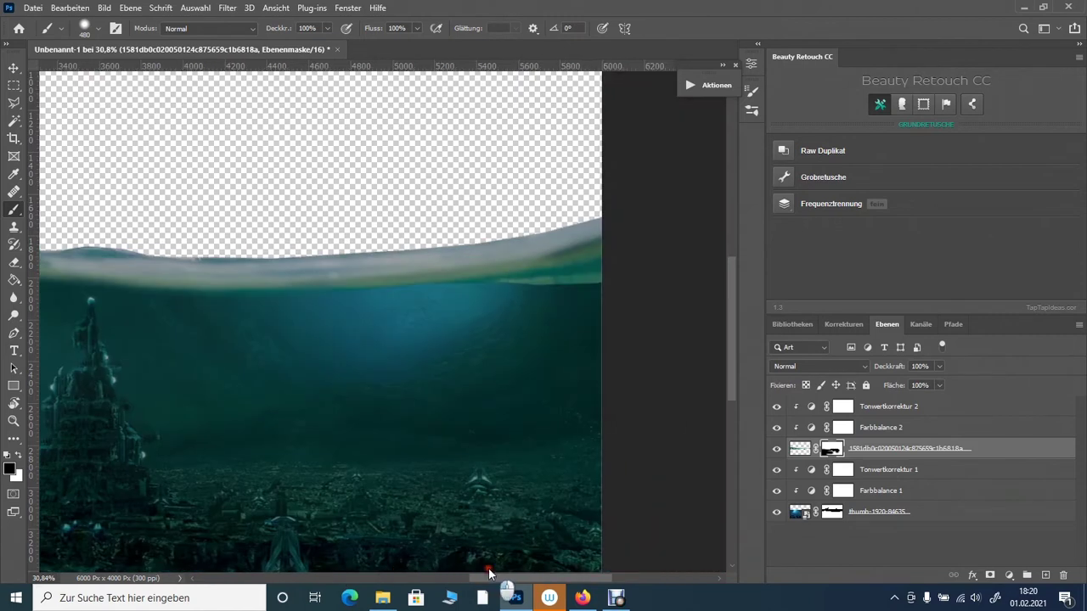
scroll(400, 342, "down", 5)
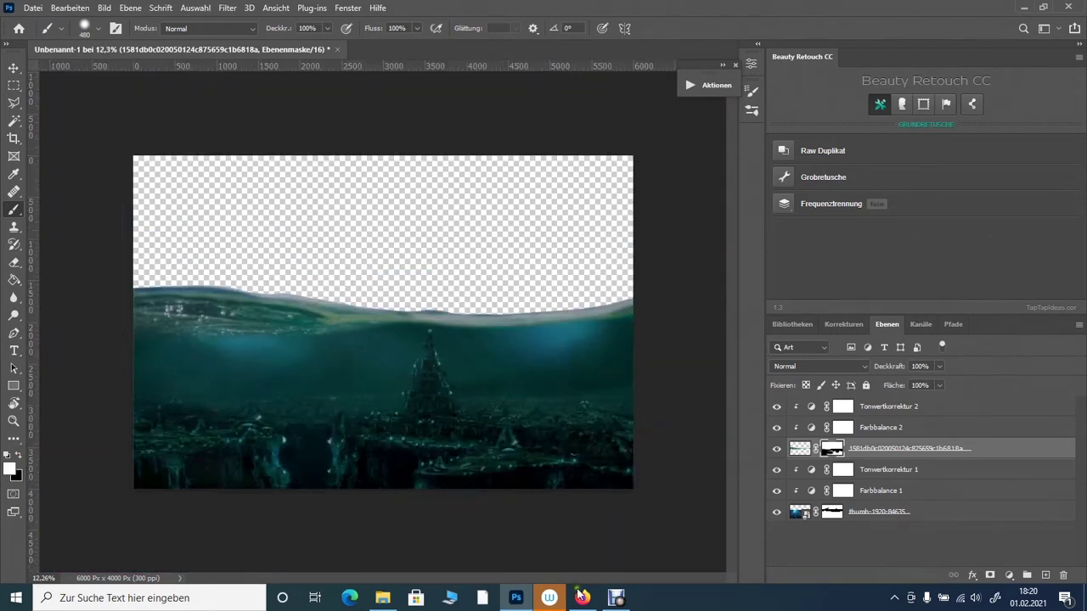
scroll(393, 337, "up", 1)
Step: Cancel the low-resolution castle image and place the Mont Saint Michel wallpaper from Downloads instead
left_click(582, 597)
left_click_drag(812, 243, 388, 272)
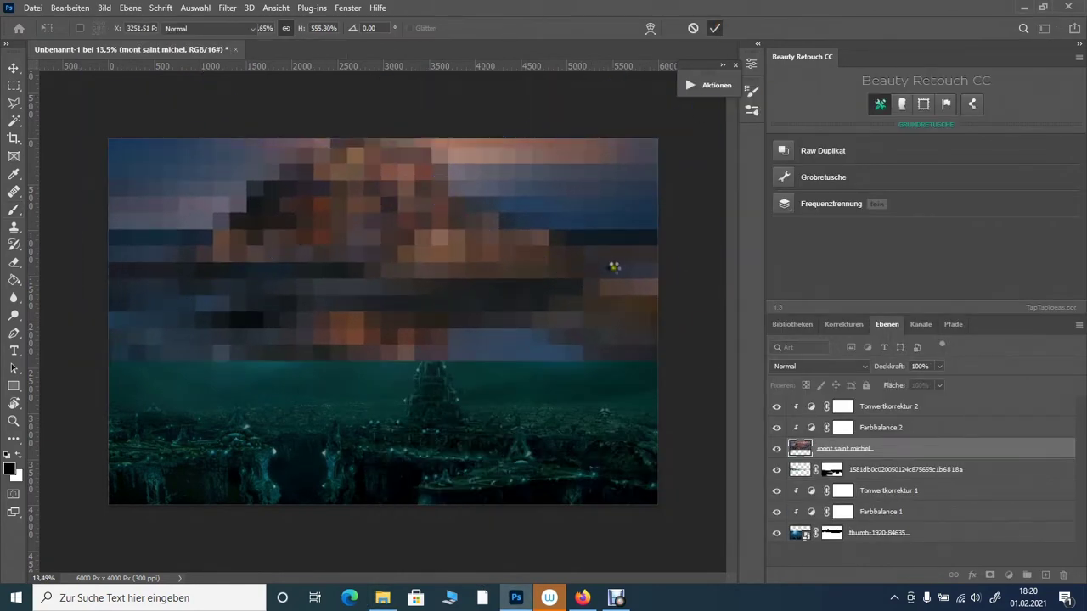
key("Escape")
left_click(382, 597)
left_click(429, 255)
left_click_drag(516, 254, 458, 208)
key("Return")
Step: Move the wallpaper layer to the bottom of the stack and enlarge it across the top
mouse_move(853, 422)
left_mouse_down()
mouse_move(864, 443)
mouse_move(857, 402)
left_mouse_up()
key("ctrl+t")
mouse_move(586, 212)
left_mouse_down()
mouse_move(410, 185)
mouse_move(417, 210)
left_mouse_up()
key("Return")
left_click_drag(875, 405, 874, 536)
key("ctrl+t")
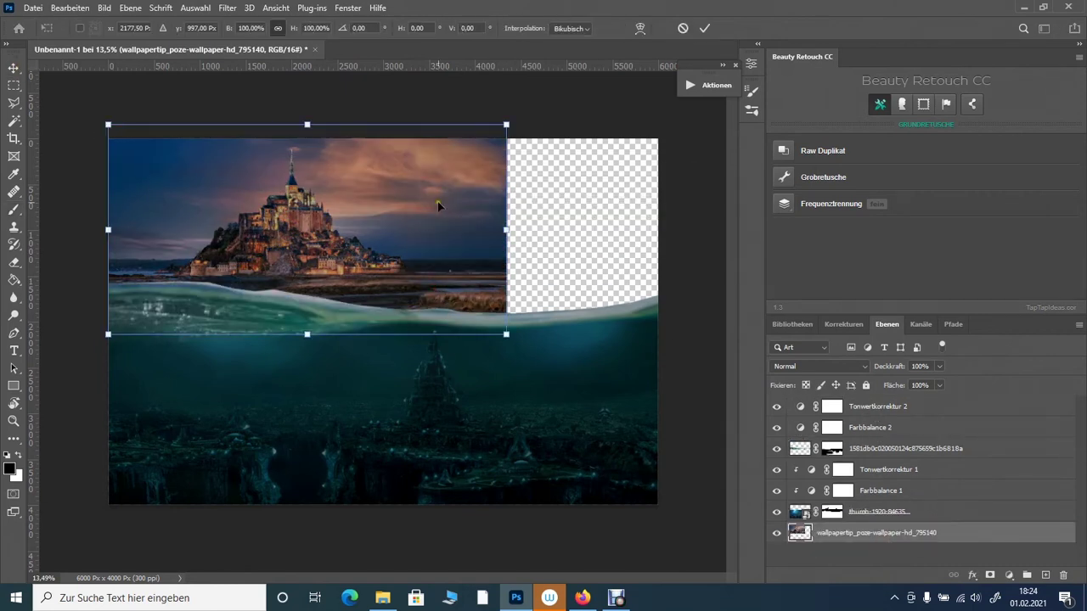
left_click_drag(506, 124, 711, 97)
mouse_move(552, 212)
left_mouse_down()
mouse_move(660, 218)
mouse_move(501, 260)
mouse_move(493, 243)
mouse_move(510, 292)
left_mouse_up()
key("Return")
Step: Select the castle with Object Selection, then add the spire and right-hand towers with Quick Selection
scroll(509, 255, "up", 5)
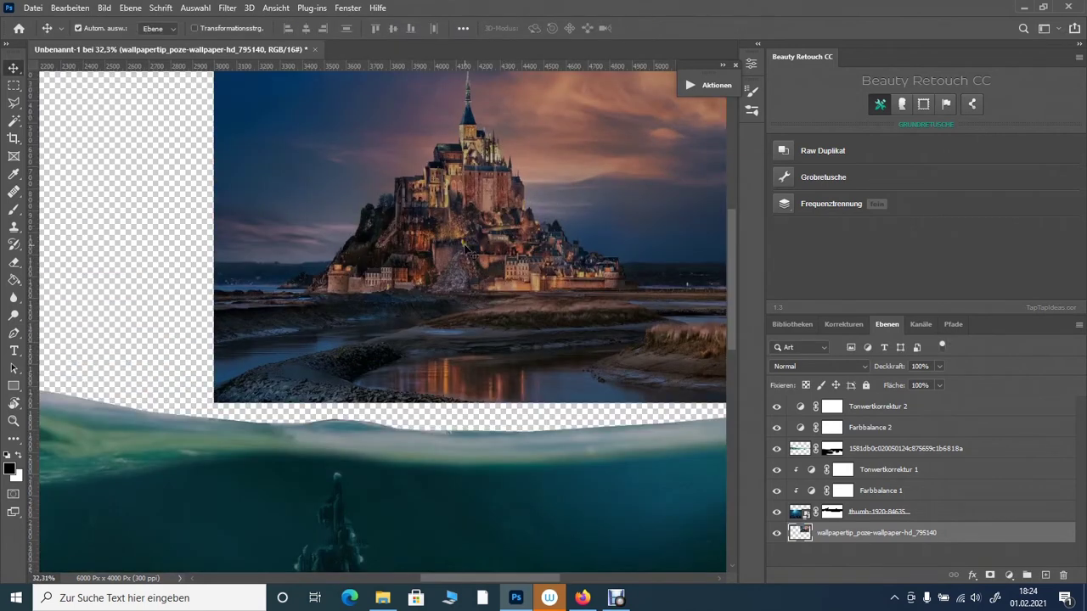
scroll(465, 245, "up", 3)
left_click(13, 120)
left_click(51, 119)
left_click_drag(298, 137, 640, 405)
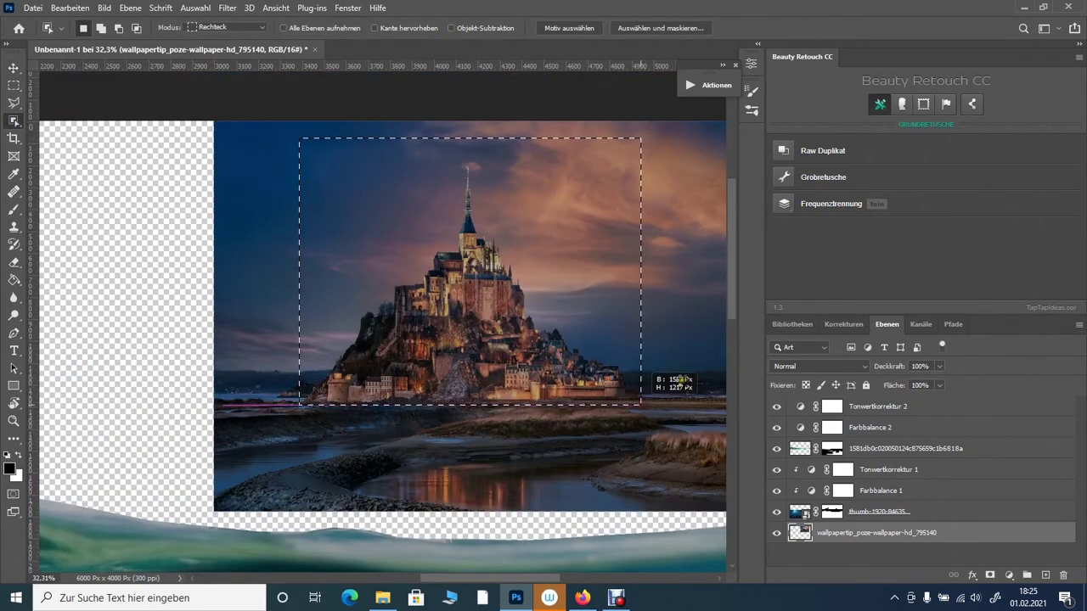
scroll(464, 191, "up", 5)
right_click(13, 121)
left_click(59, 131)
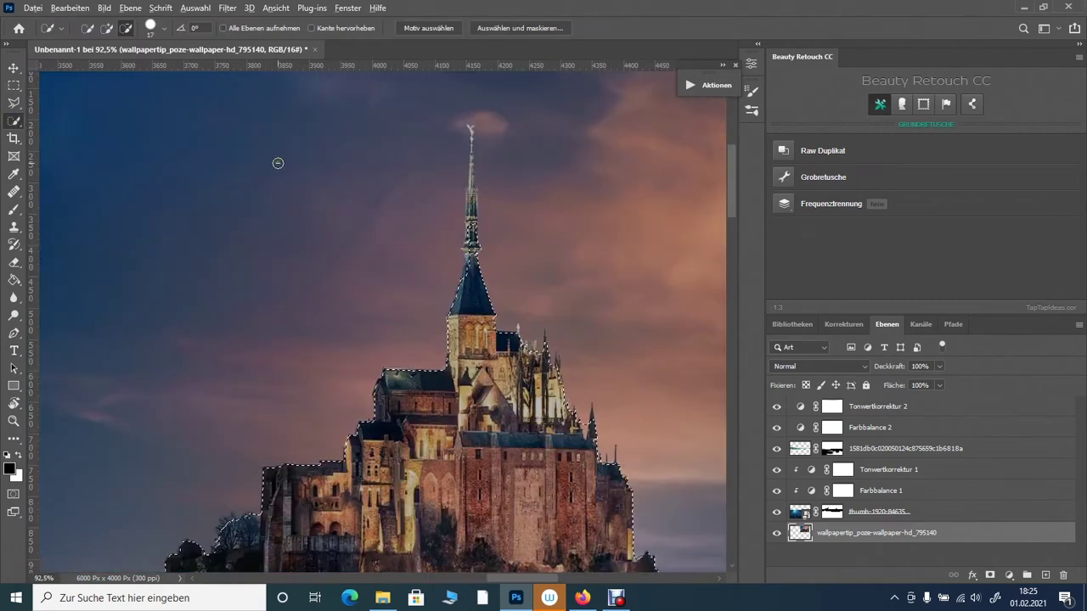
mouse_move(468, 251)
left_mouse_down()
mouse_move(510, 237)
mouse_move(517, 333)
left_mouse_up()
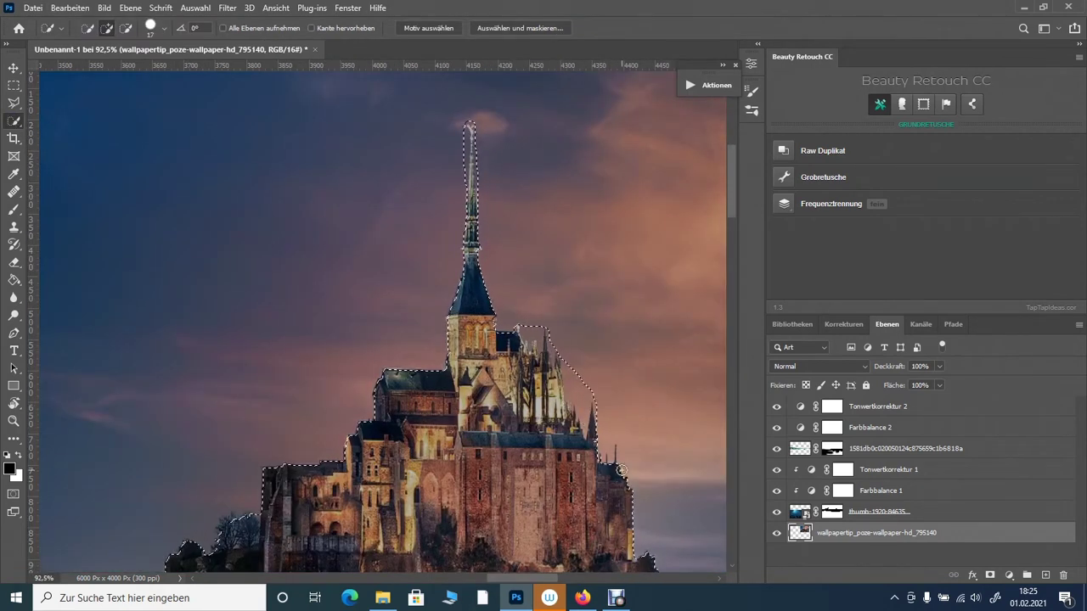
scroll(339, 507, "down", 2)
key("ctrl+0")
Step: Invert the selection, delete the background around the castle, and deselect
left_click(196, 8)
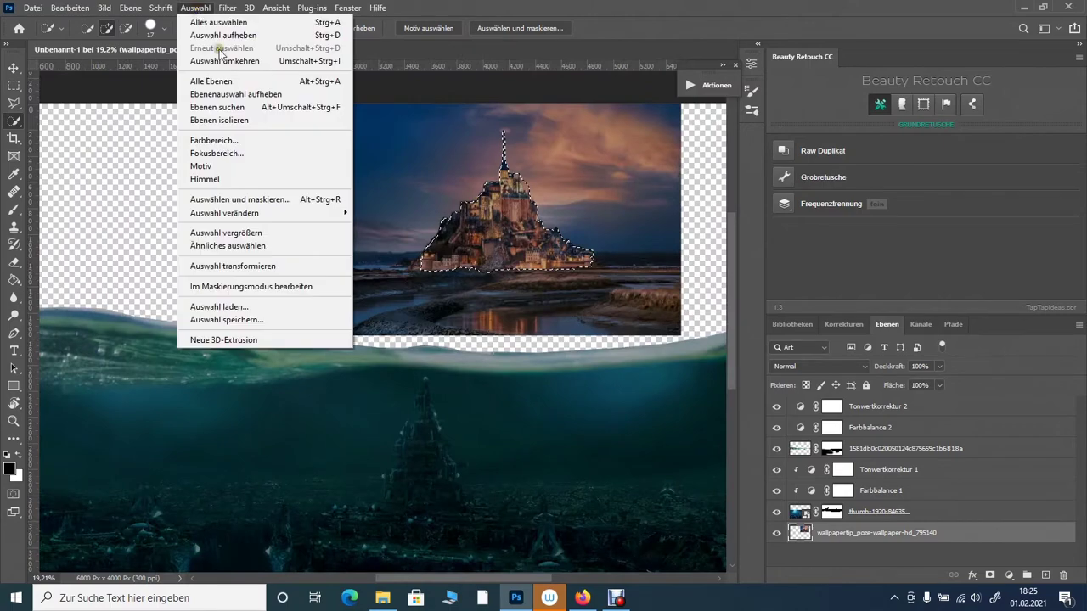
left_click(229, 62)
key("Delete")
key("v")
key("ctrl+d")
scroll(488, 390, "down", 2)
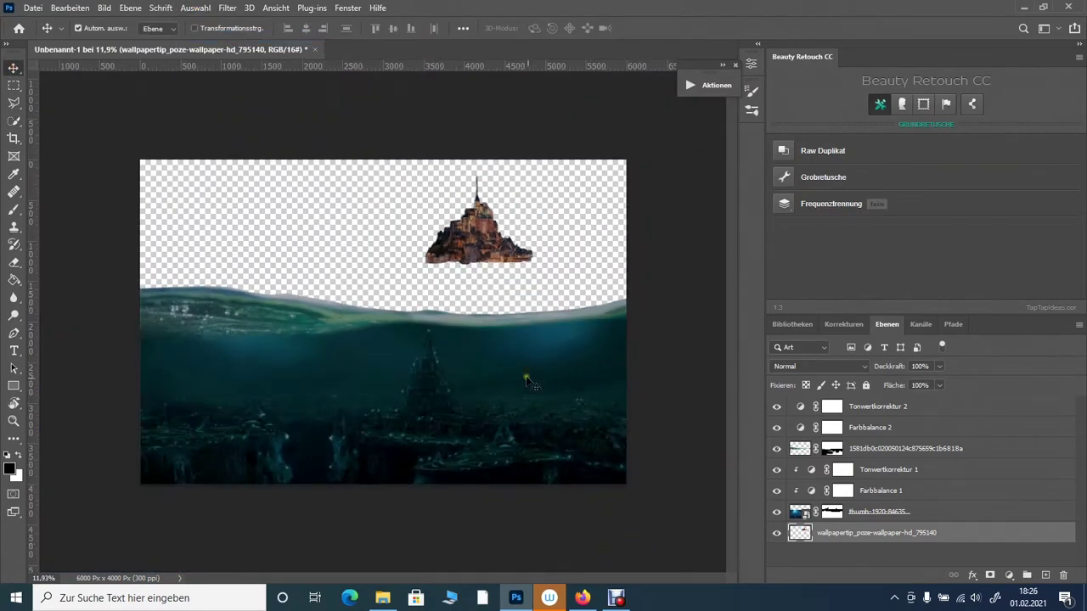
Step: In the browser, search Google Images for 'sky' and then 'heaven background'
left_click(582, 598)
key("ctrl+shift+Tab")
scroll(359, 226, "up", 2)
triple_click(255, 80)
type("sky")
key("Return")
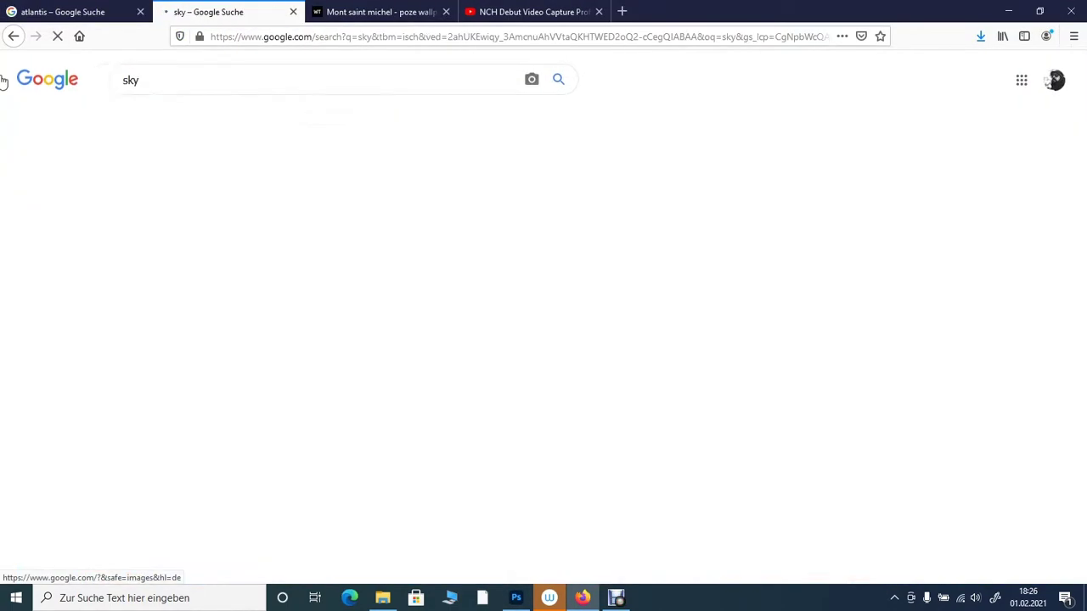
type("heaven background")
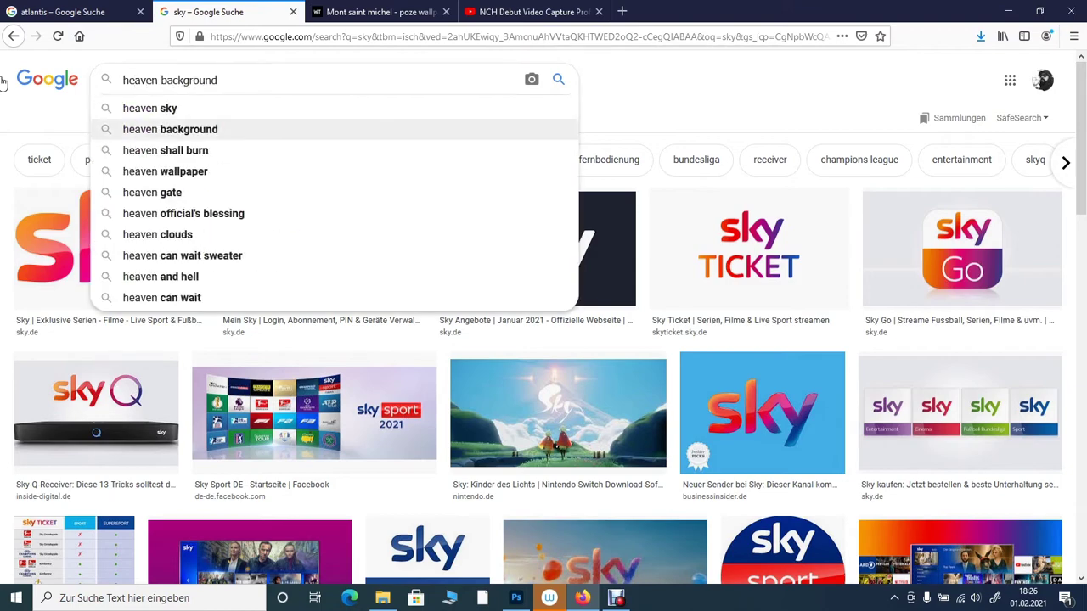
key("Return")
Step: Search for 'landscape', copy a landscape photo, and return to Photoshop
key("ctrl+a")
key("BackSpace")
type("landscape")
key("Return")
scroll(504, 194, "down", 2)
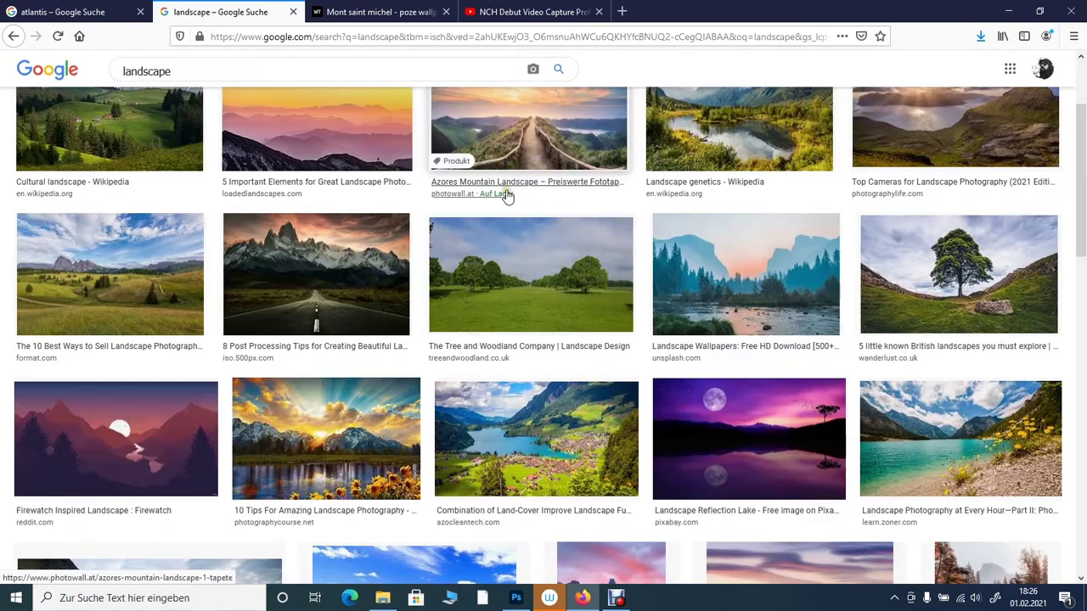
left_click(315, 412)
right_click(828, 222)
left_click(877, 357)
key("alt+Tab")
Step: Paste the snowy mountain landscape and scale it to fill the whole canvas
key("ctrl+v")
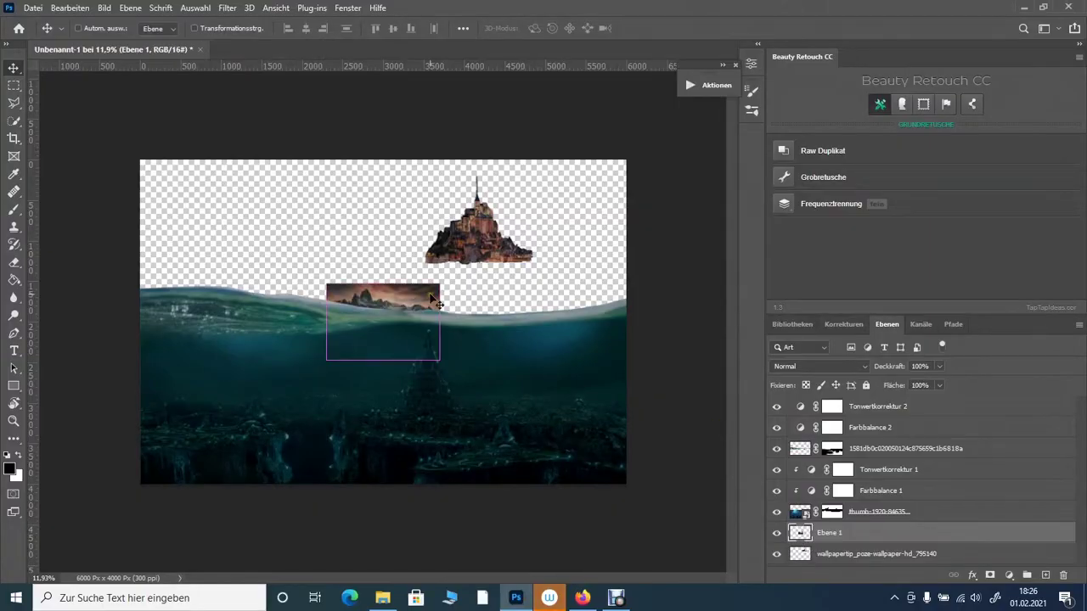
key("ctrl+t")
left_click_drag(432, 268, 703, 310)
mouse_move(704, 106)
left_mouse_down()
mouse_move(654, 157)
mouse_move(582, 154)
mouse_move(450, 261)
left_mouse_up()
key("Return")
Step: Stack the castle layer above the landscape and move the castle over the mountains
left_click_drag(874, 553, 874, 530)
left_click_drag(417, 226, 563, 247)
scroll(592, 234, "up", 2)
scroll(592, 233, "up", 1)
Step: Shrink the castle and set it on the right-hand mountain peak
key("ctrl+t")
left_click_drag(671, 400, 597, 331)
left_click_drag(530, 293, 383, 339)
left_click_drag(436, 274, 408, 293)
scroll(409, 293, "down", 2)
left_click_drag(522, 214, 611, 217)
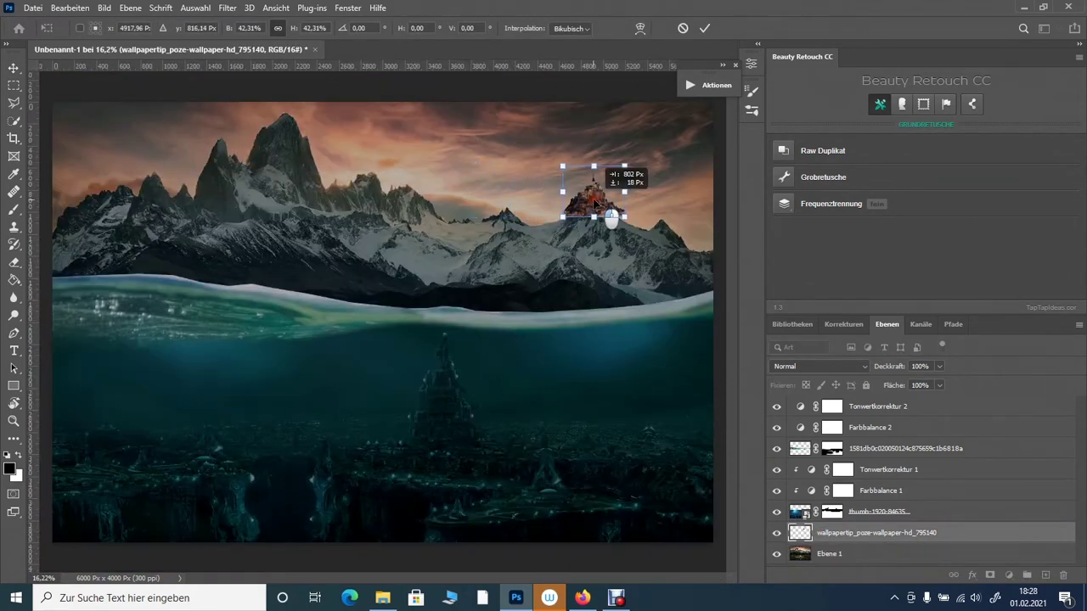
left_click(704, 28)
Step: Blend the castle's base into the snow by masking with a 55% black brush
scroll(582, 243, "up", 3)
scroll(635, 260, "up", 2)
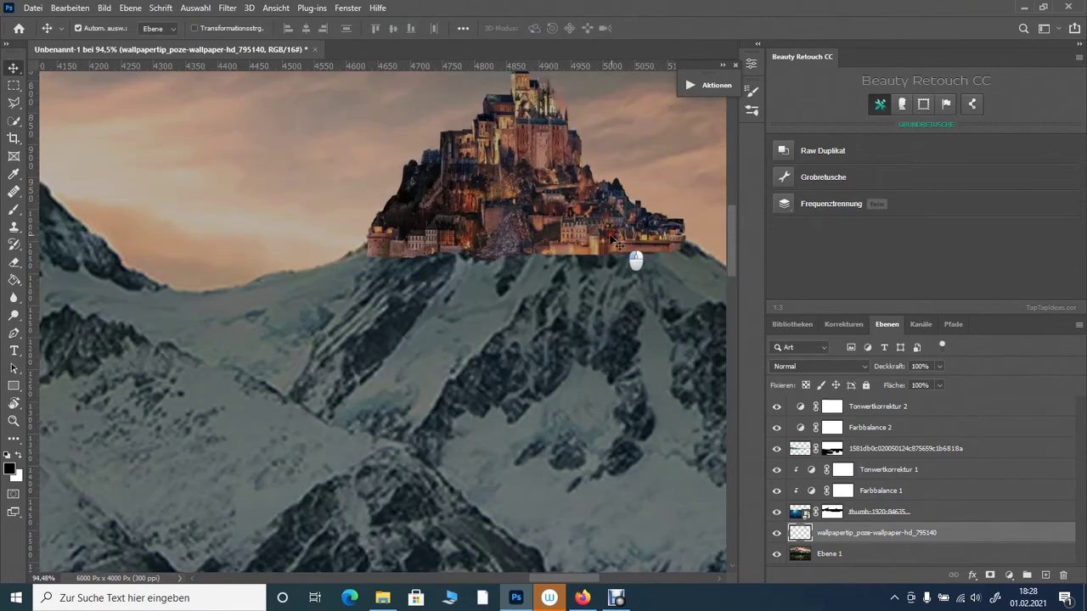
scroll(635, 260, "up", 2)
key("b")
key("x")
right_click(336, 126)
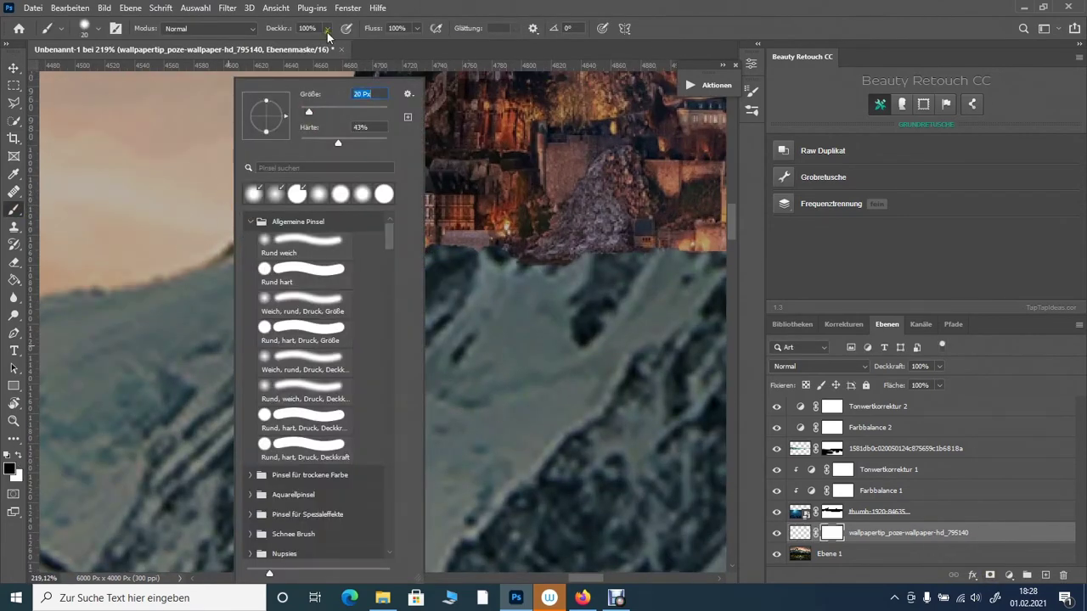
left_click_drag(327, 30, 264, 46)
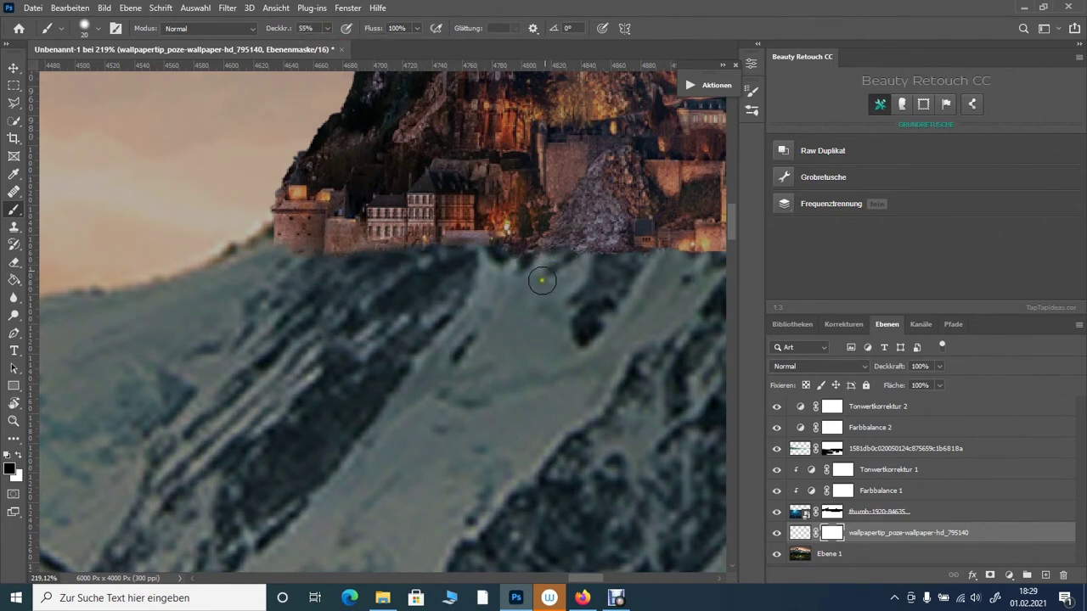
left_click_drag(595, 574, 620, 575)
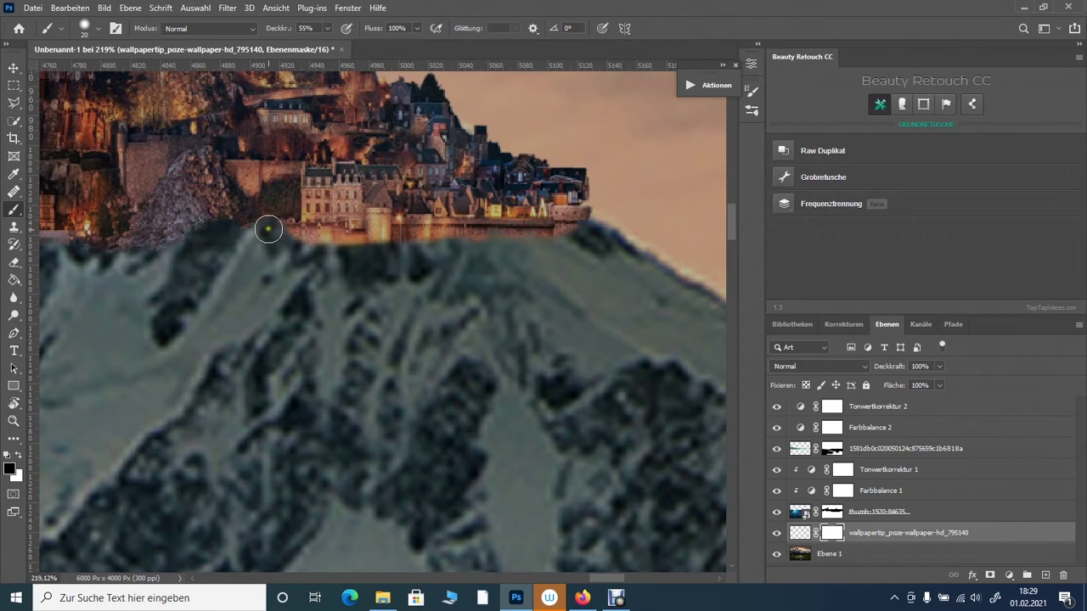
scroll(150, 234, "down", 5)
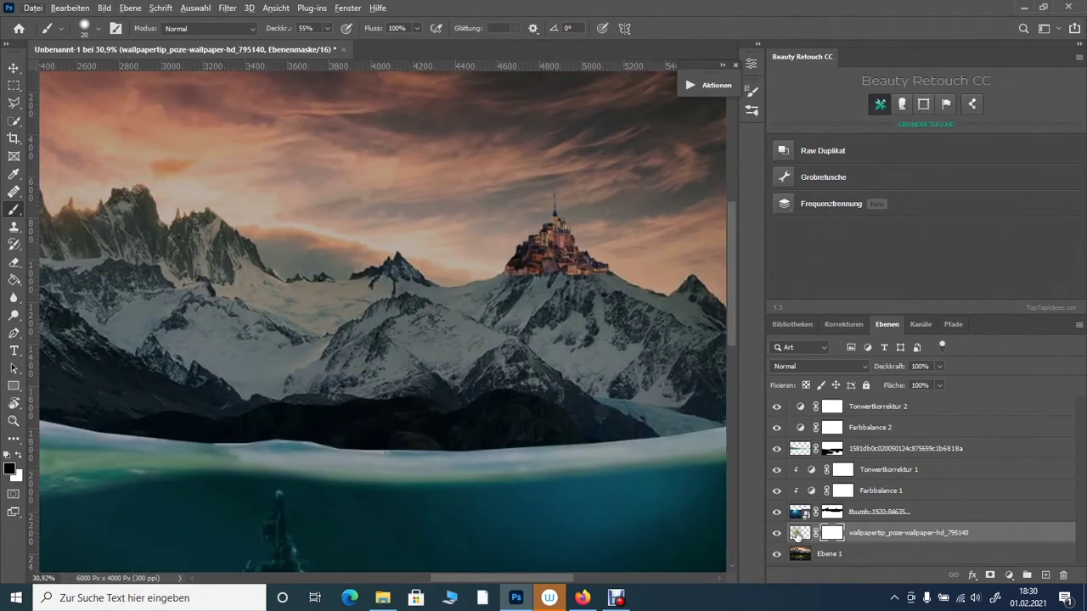
Step: Add a colour balance adjustment to the castle layer with +29 blue
left_click(800, 532)
left_click(1009, 575)
left_click(1018, 455)
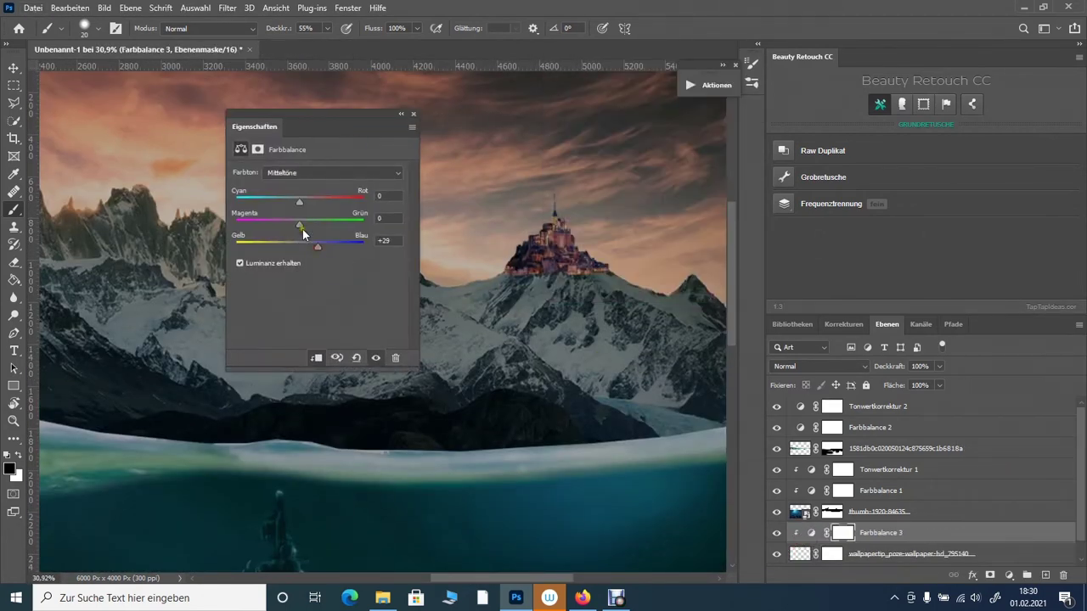
Step: Replace the colour balance with a colorized Hue/Saturation (260/3) plus a new colour balance layer
key("ctrl+z")
left_click(1008, 575)
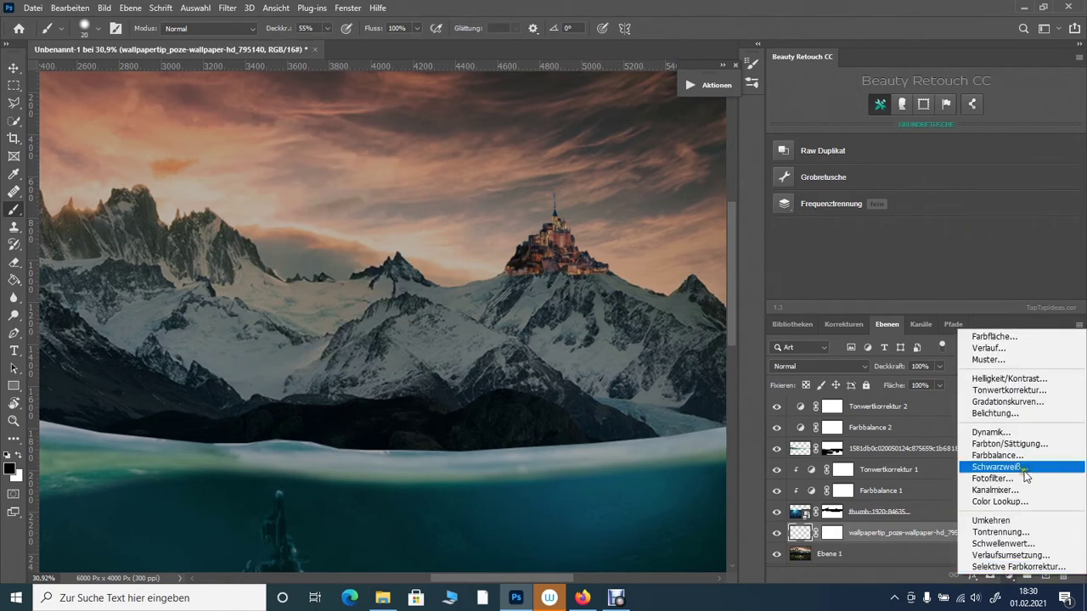
left_click(1010, 466)
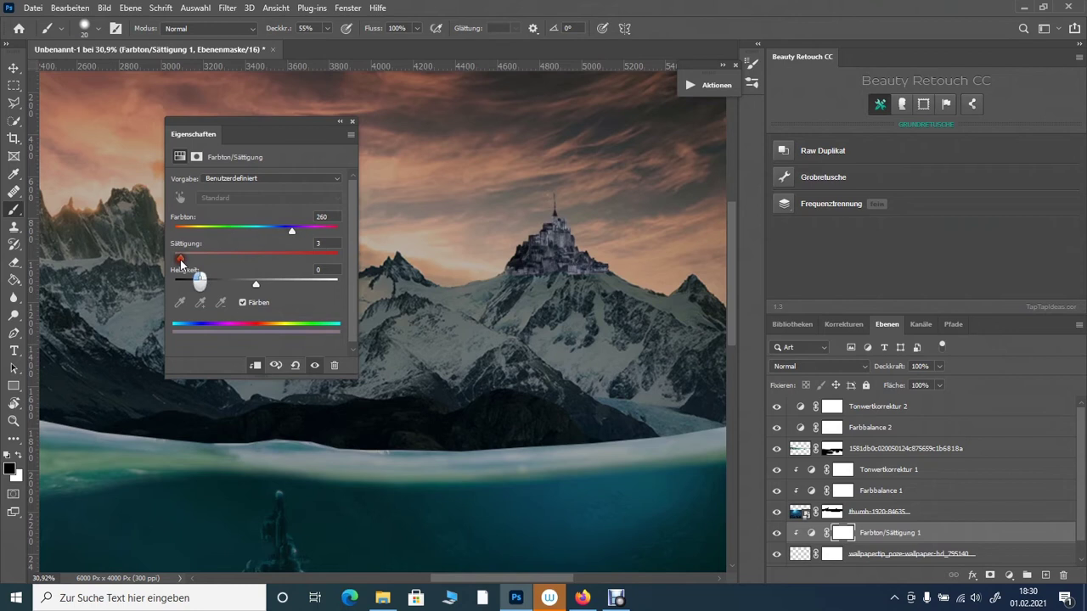
left_click(340, 122)
left_click(774, 533)
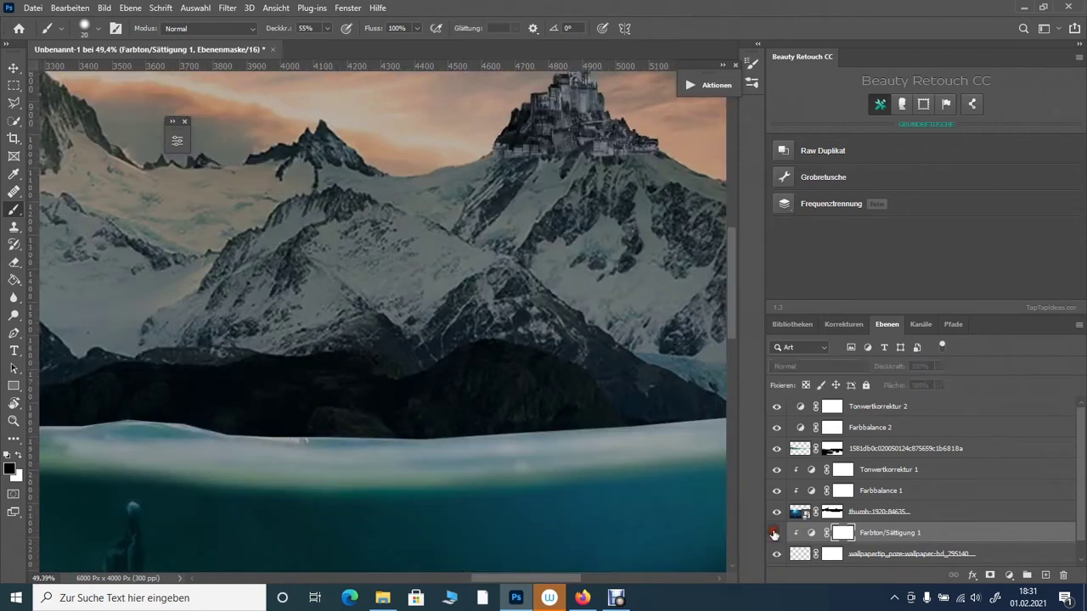
left_click(1008, 574)
left_click(1010, 478)
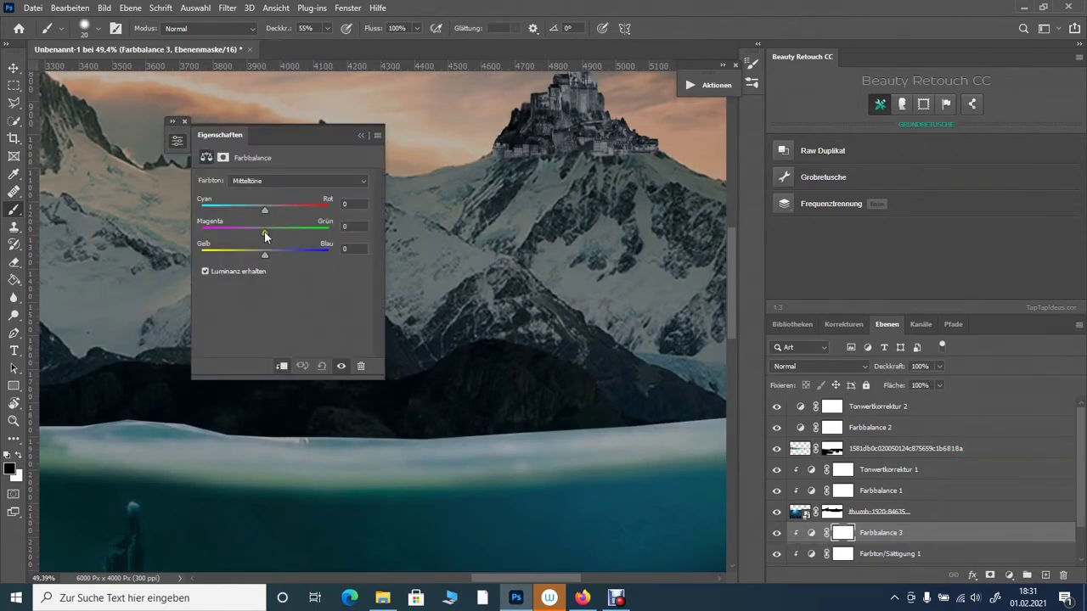
scroll(406, 256, "down", 5)
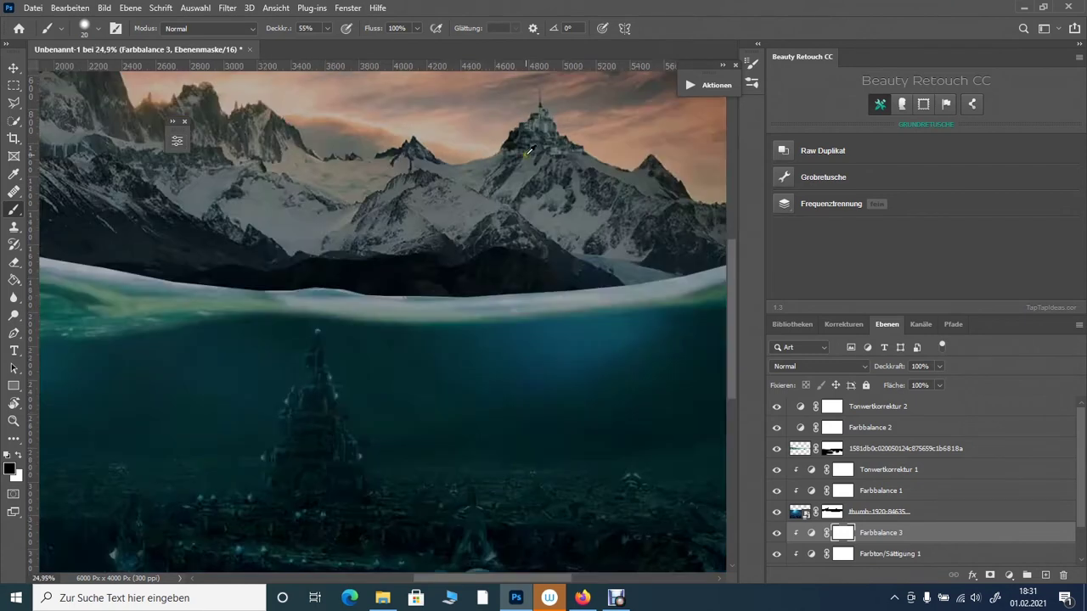
left_click_drag(776, 532, 779, 540)
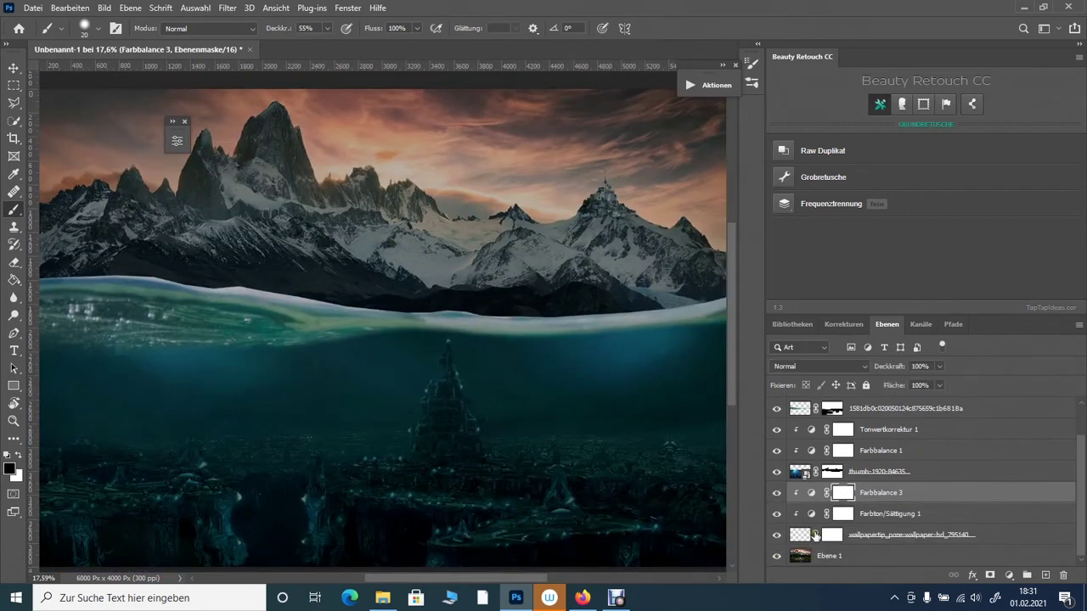
Step: Group the castle and its two adjustment layers into 'Gruppe 1'
left_click(798, 556, "shift")
key("ctrl+g")
key("v")
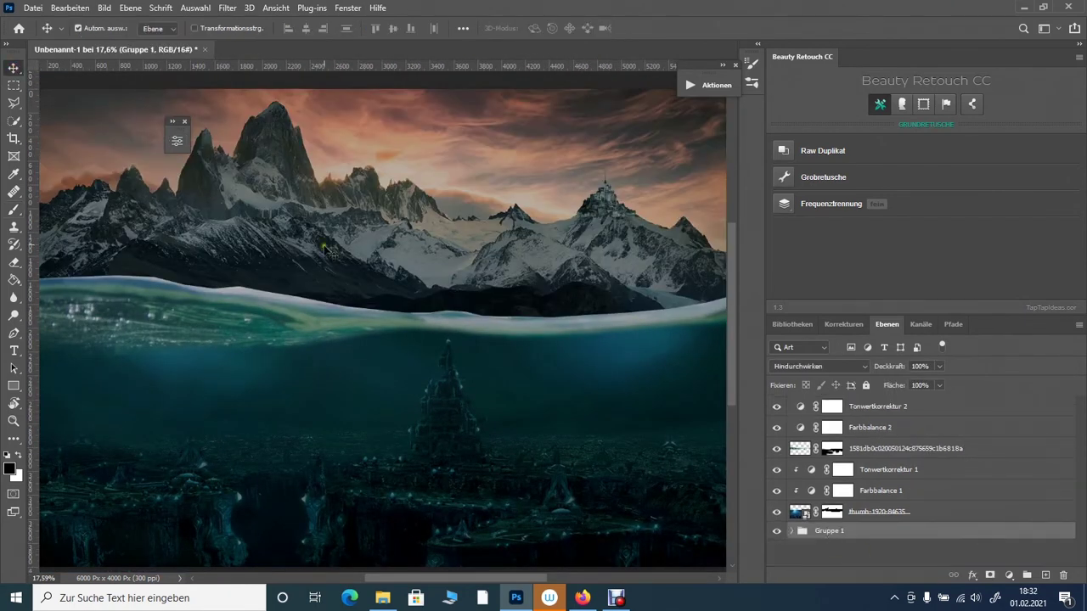
left_click(820, 473)
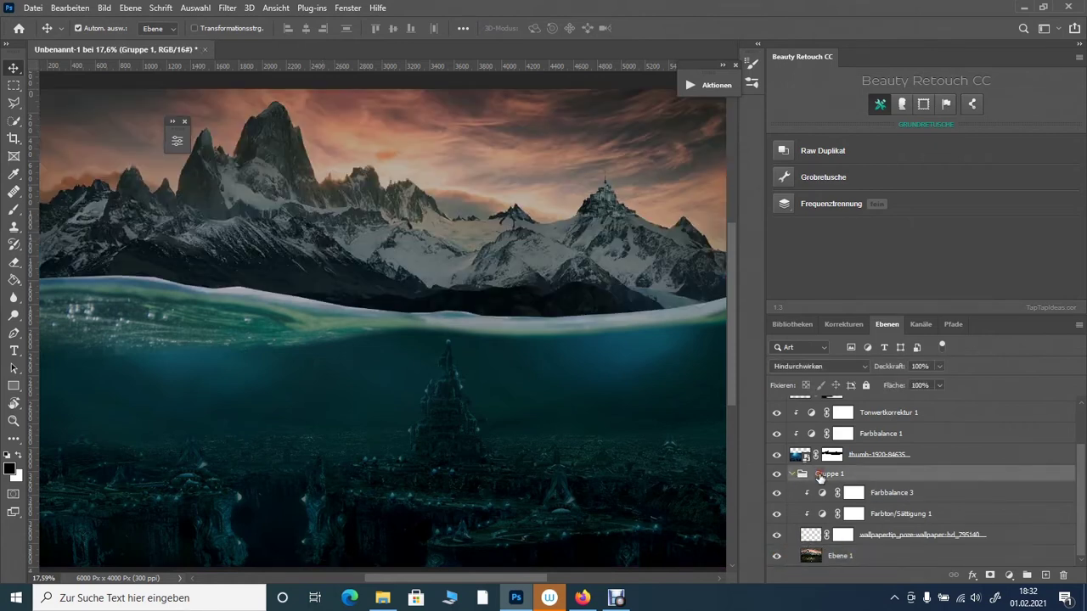
scroll(382, 322, "down", 2)
scroll(826, 462, "up", 2)
Step: Reposition the underwater city and water overlay layers lower on the canvas
left_click(878, 511)
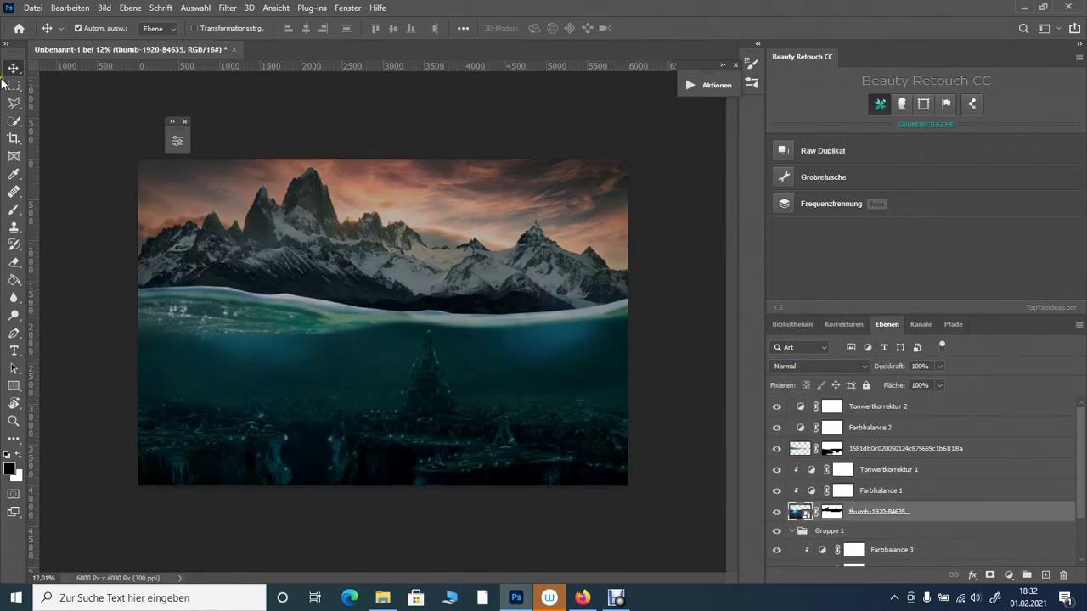
left_click_drag(382, 366, 382, 448)
left_click(867, 452, "ctrl")
left_click_drag(412, 309, 412, 365)
left_click(798, 511, "ctrl")
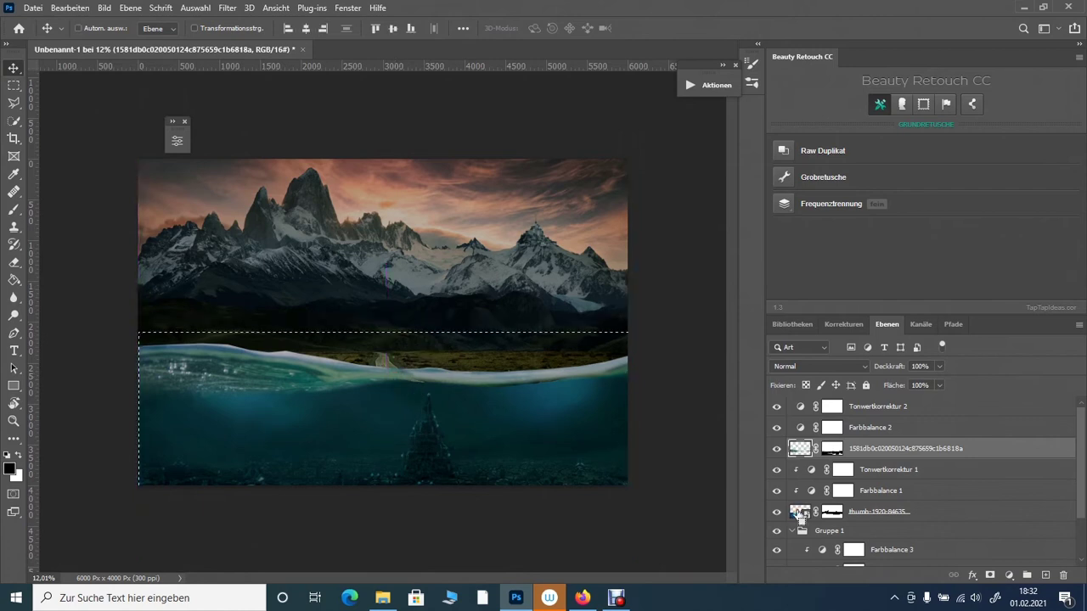
left_click(70, 8)
left_click_drag(375, 418, 373, 383)
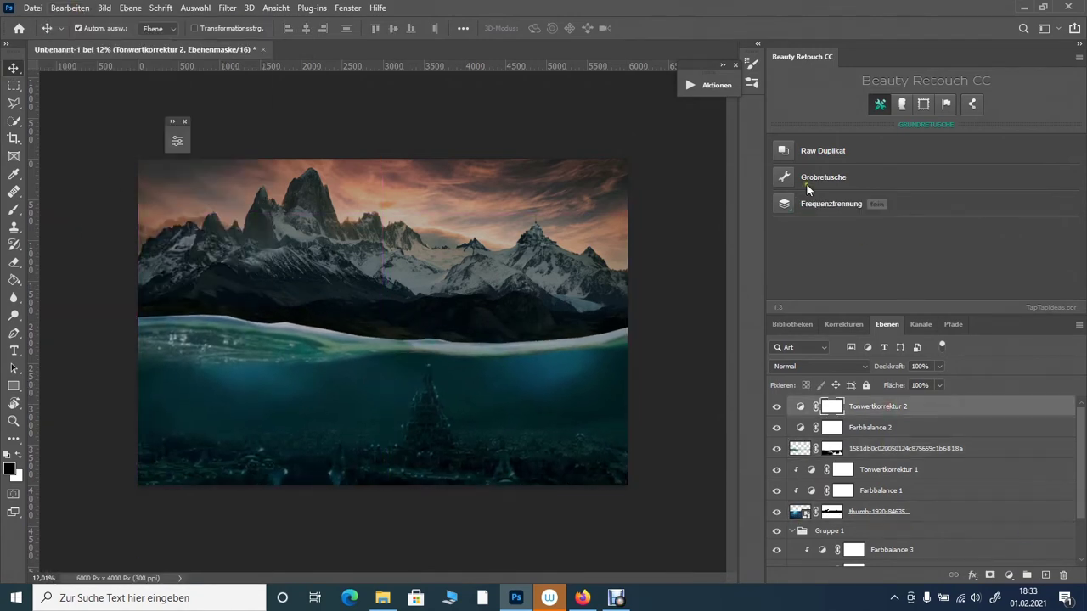
Step: Darken the underwater photo with an exposure adjustment (exposure -2.17, gamma 0.79)
left_click(997, 511, "ctrl")
left_click(1008, 576)
left_click(977, 411)
mouse_move(323, 138)
left_mouse_down()
mouse_move(747, 187)
mouse_move(747, 134)
left_mouse_up()
left_click_drag(678, 208, 651, 209)
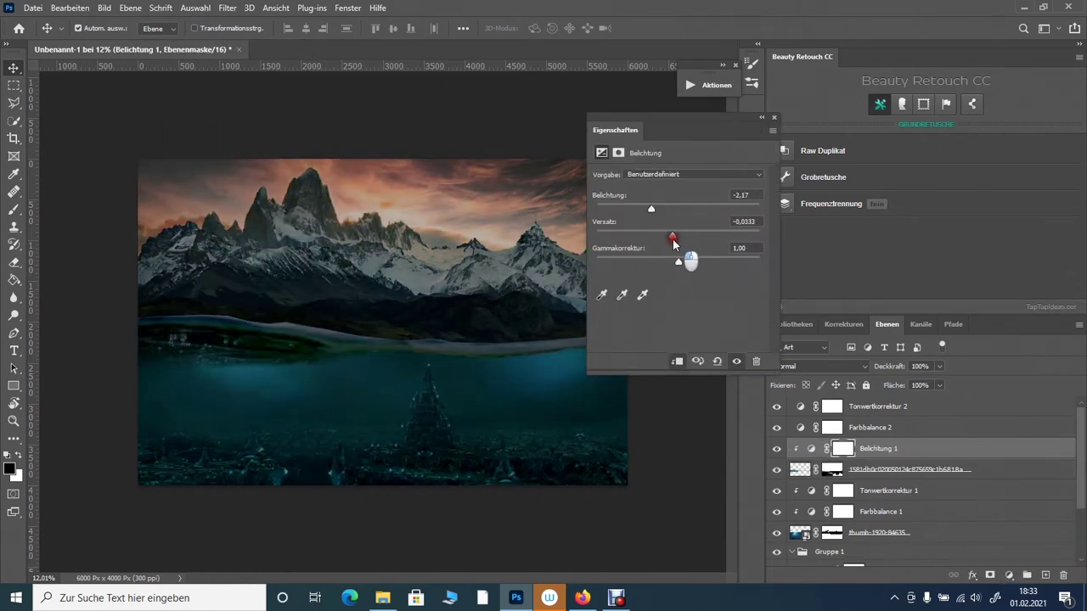
left_click_drag(678, 261, 691, 265)
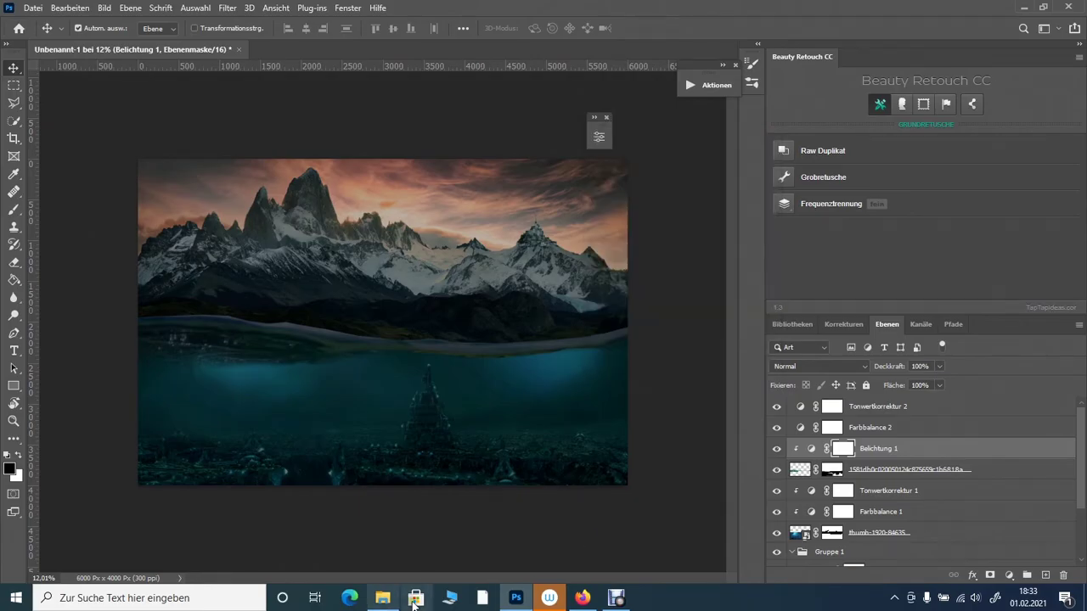
Step: Search the web for 'ocean', copy a photo, and paste it into the composite
type("ocean")
key("Return")
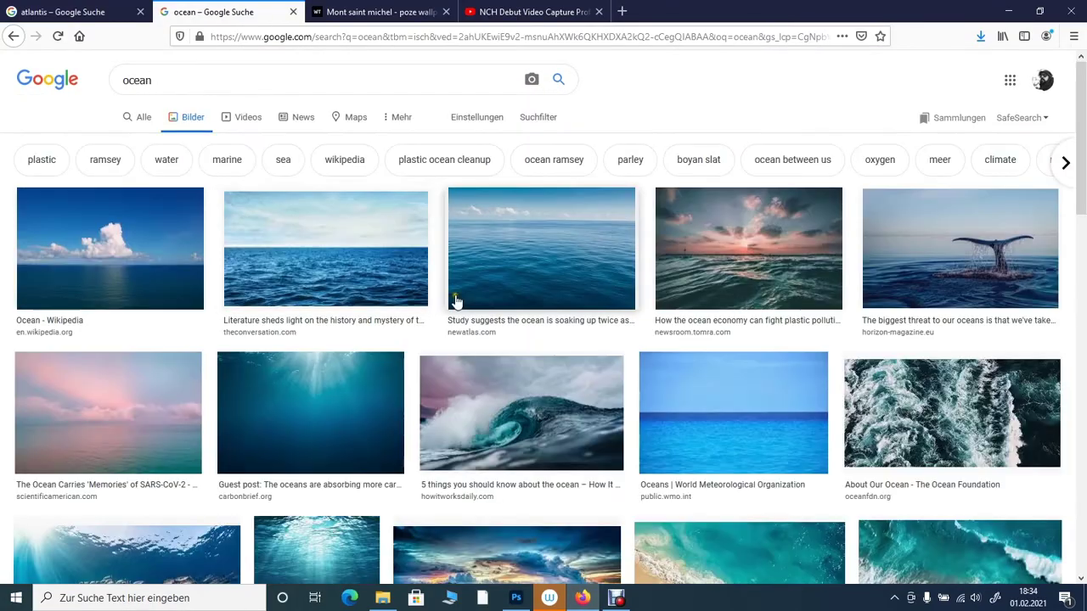
left_click(480, 280)
scroll(849, 340, "down", 5)
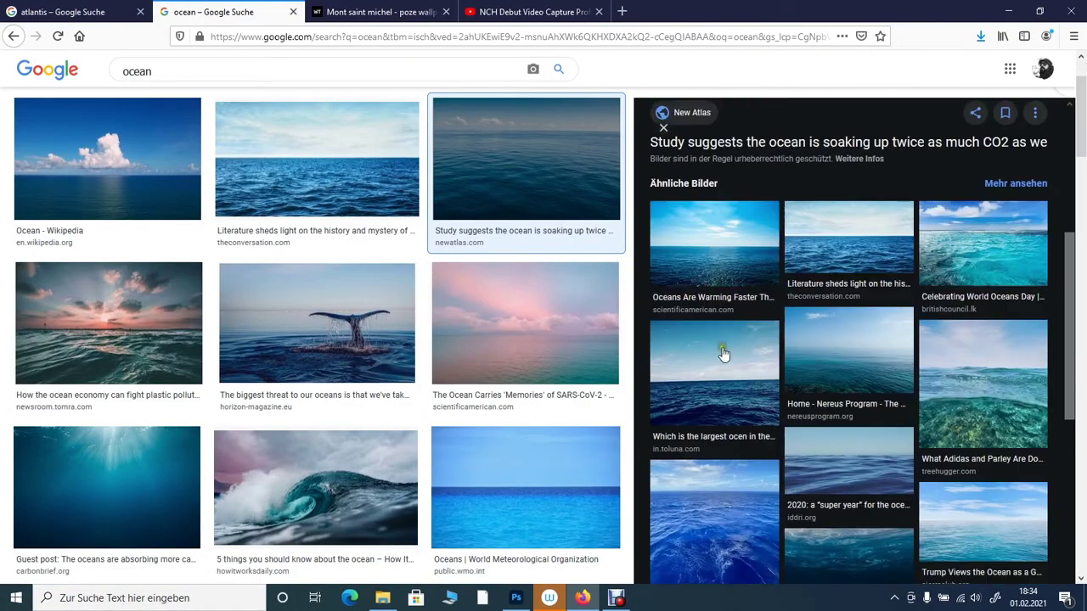
left_click(848, 301)
right_click(831, 245)
left_click(887, 400)
key("alt+Tab")
key("ctrl+v")
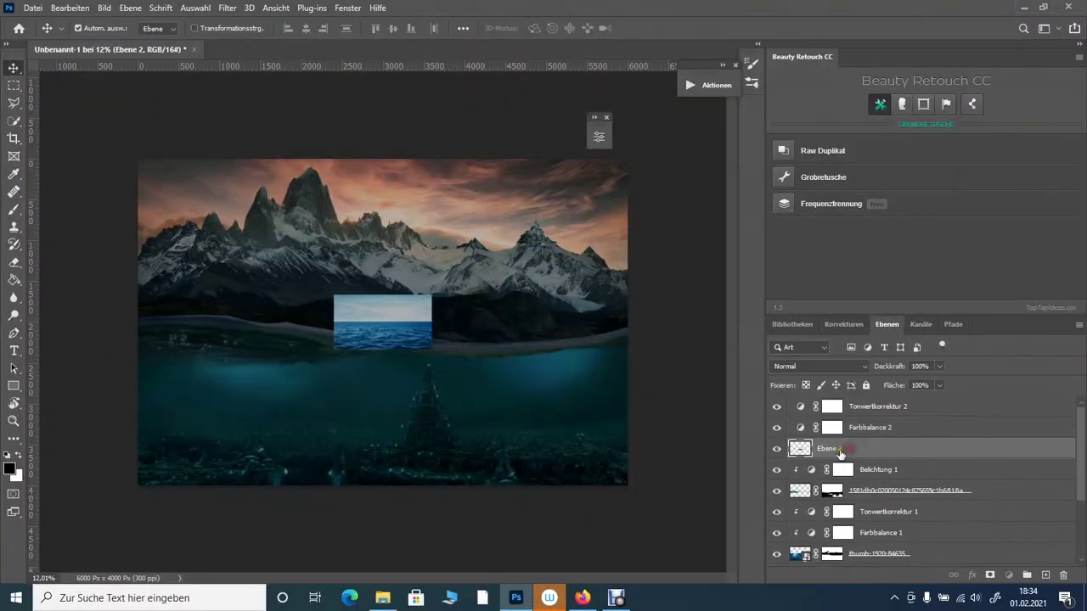
Step: Scale the ocean photo to stretch across the canvas width
key("ctrl+t")
left_click_drag(432, 295, 624, 116)
left_click_drag(475, 229, 319, 303)
left_click_drag(521, 304, 657, 306)
key("Return")
Step: Delete the ocean photo's sky and place the water below the mountains, under the underwater layer
key("m")
left_click_drag(138, 161, 628, 306)
key("Delete")
key("v")
mouse_move(376, 305)
left_mouse_down()
mouse_move(376, 275)
mouse_move(403, 297)
left_mouse_up()
left_click_drag(829, 449, 878, 521)
left_click_drag(450, 321, 455, 323)
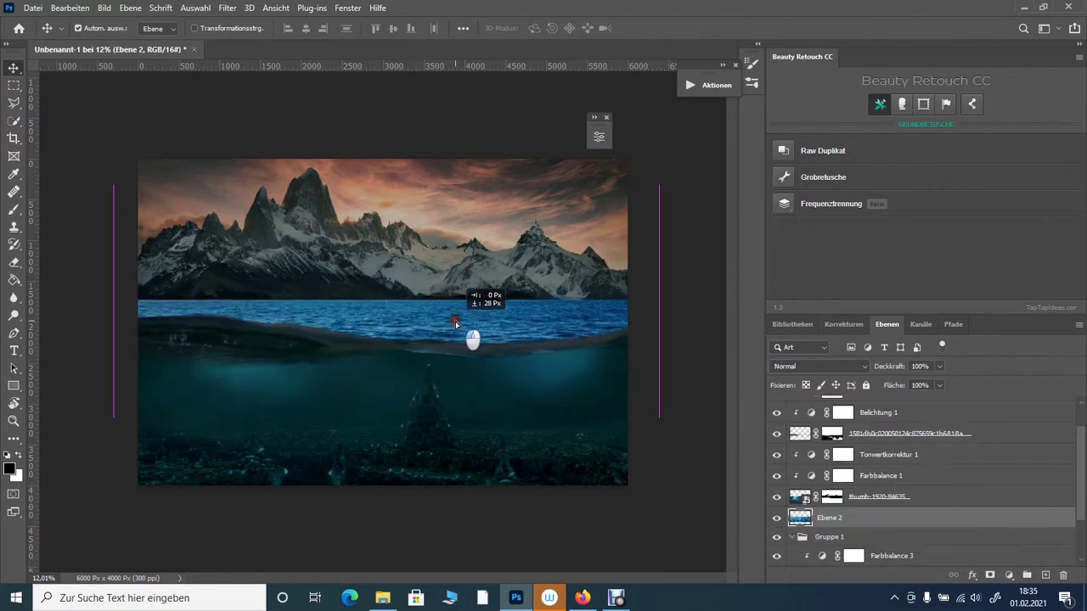
Step: Tint the ocean turquoise with colour balance and darken its highlights with Levels
key("b")
right_click(274, 333)
left_click(526, 362)
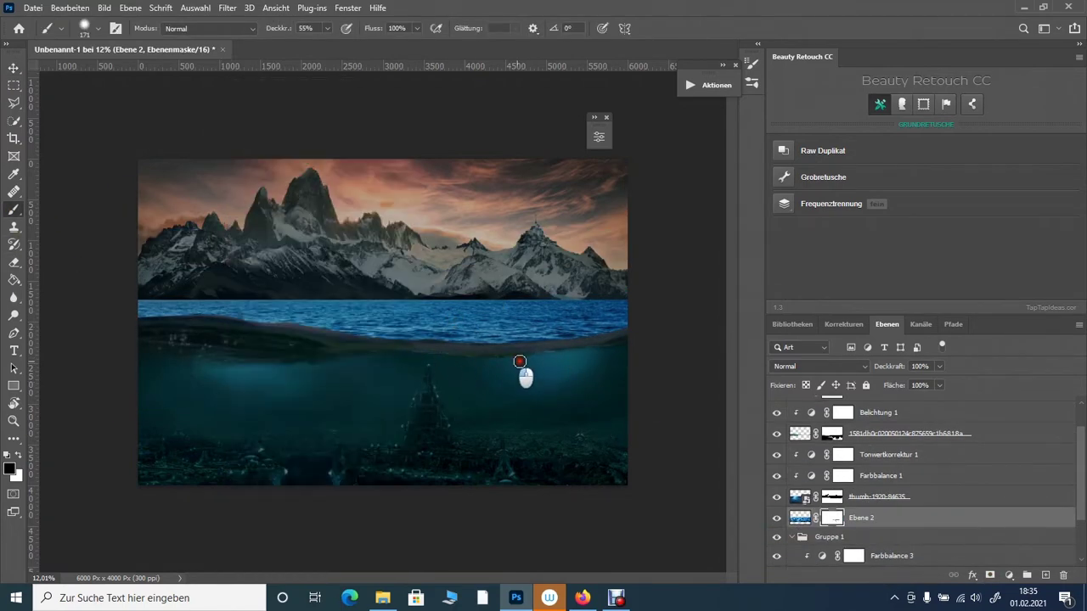
left_click(1008, 575)
left_click(994, 502)
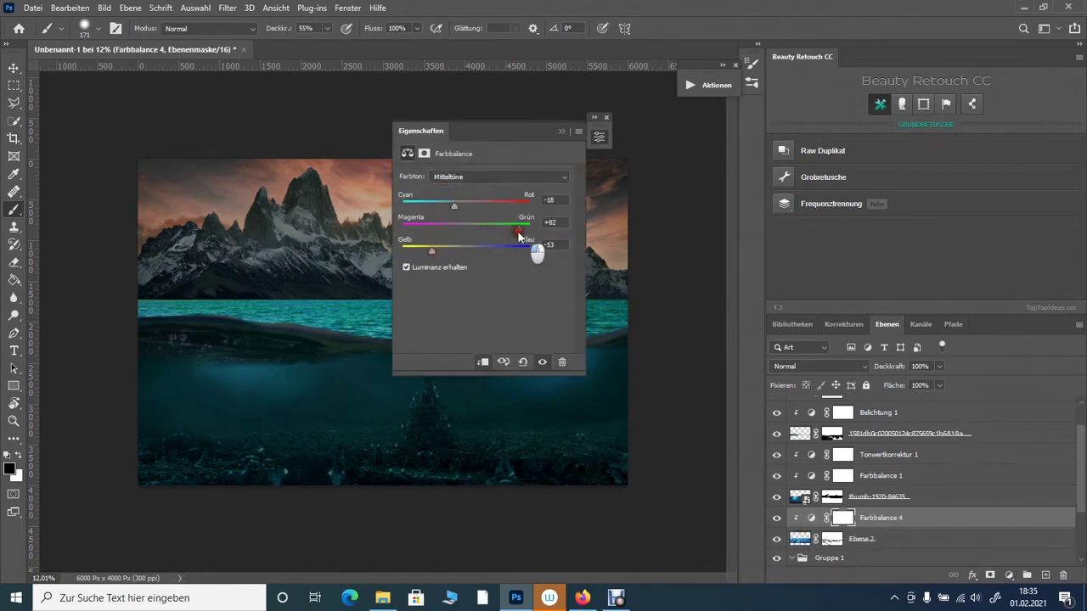
left_click(1009, 575)
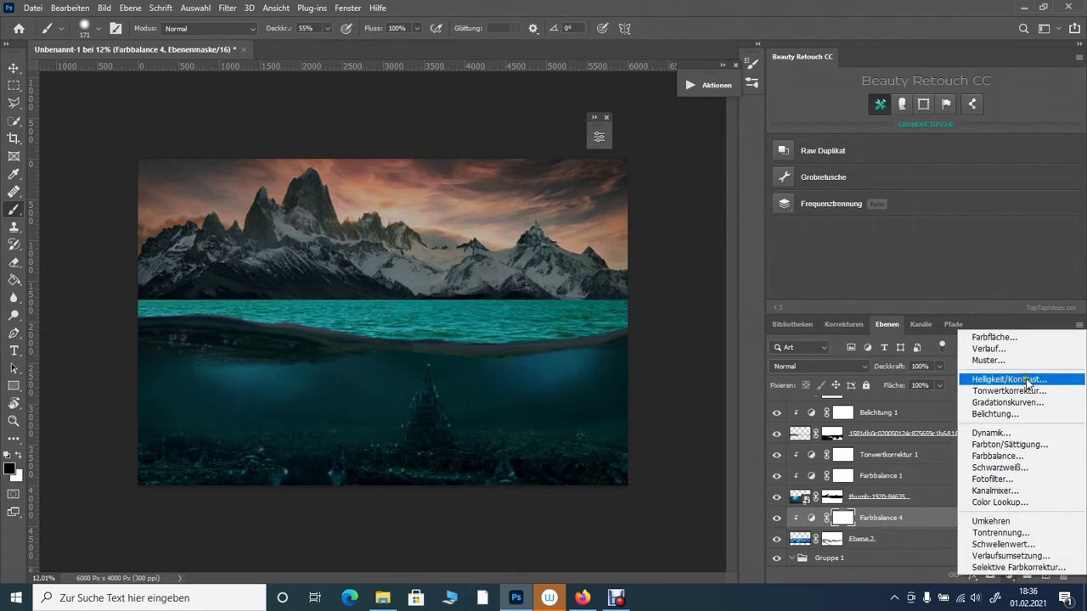
left_click(1018, 390)
left_click_drag(564, 313, 510, 316)
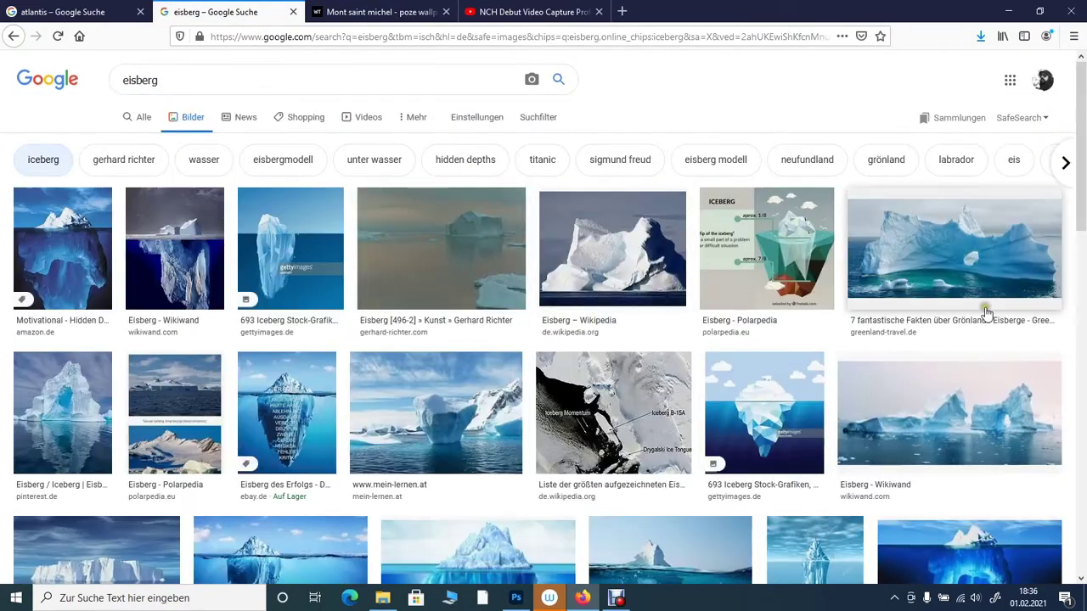
Step: Browse the 'eisberg' image results, previewing the Greenland iceberg photo
left_click(985, 311)
key("Escape")
scroll(656, 290, "down", 5)
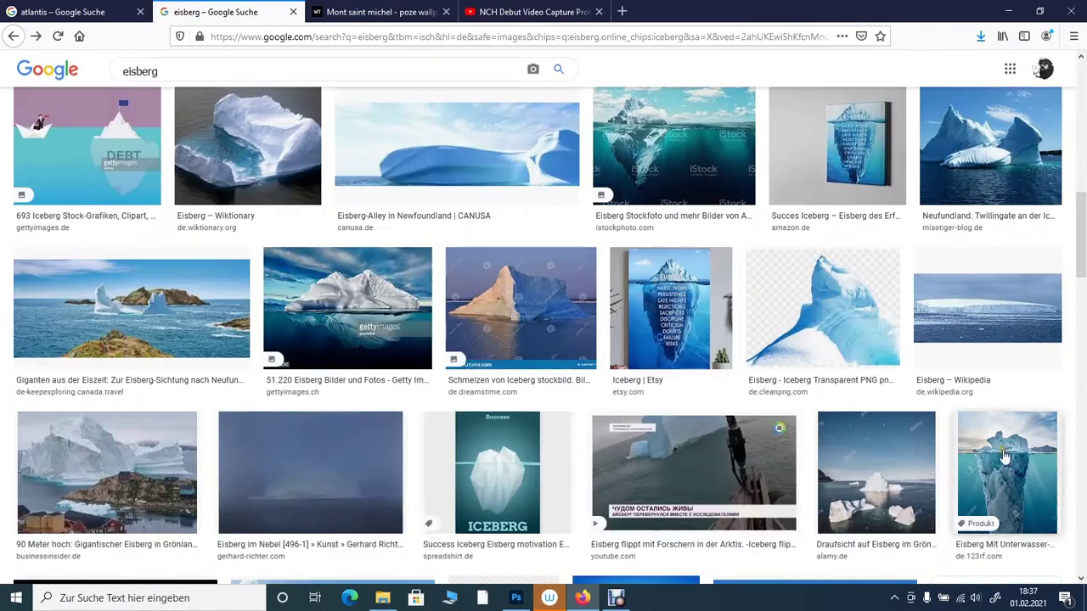
scroll(571, 331, "down", 5)
scroll(509, 357, "down", 5)
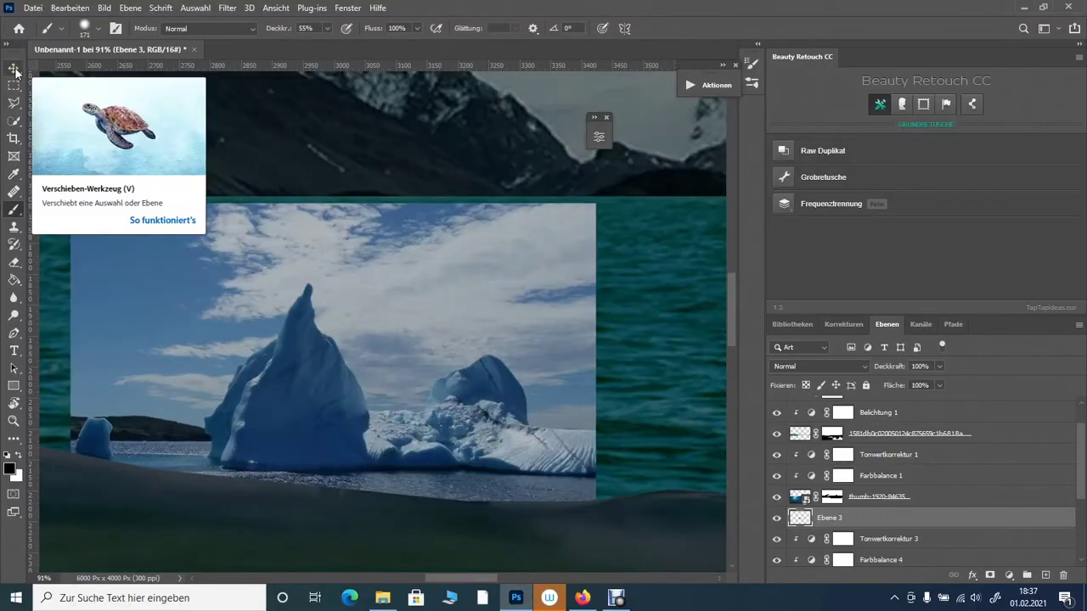
Step: Cut the small iceberg out of its pasted photo by deleting the inverted background
left_click(14, 121)
left_click_drag(177, 272, 384, 453)
key("ctrl+shift+i")
key("Delete")
left_click(195, 8)
left_click(231, 37)
left_click(13, 68)
key("ctrl+0")
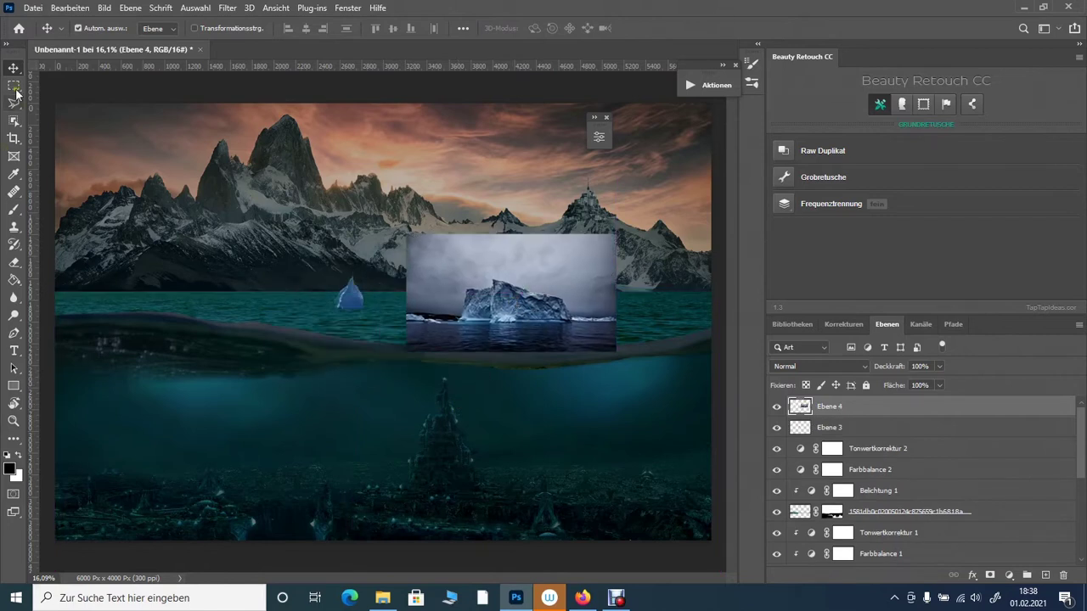
Step: Select the large iceberg with Object Selection, refining the edge with Quick Selection
left_click(13, 120)
scroll(497, 303, "up", 3)
left_click_drag(400, 231, 667, 388)
right_click(16, 125)
left_click(92, 134)
scroll(291, 315, "up", 3)
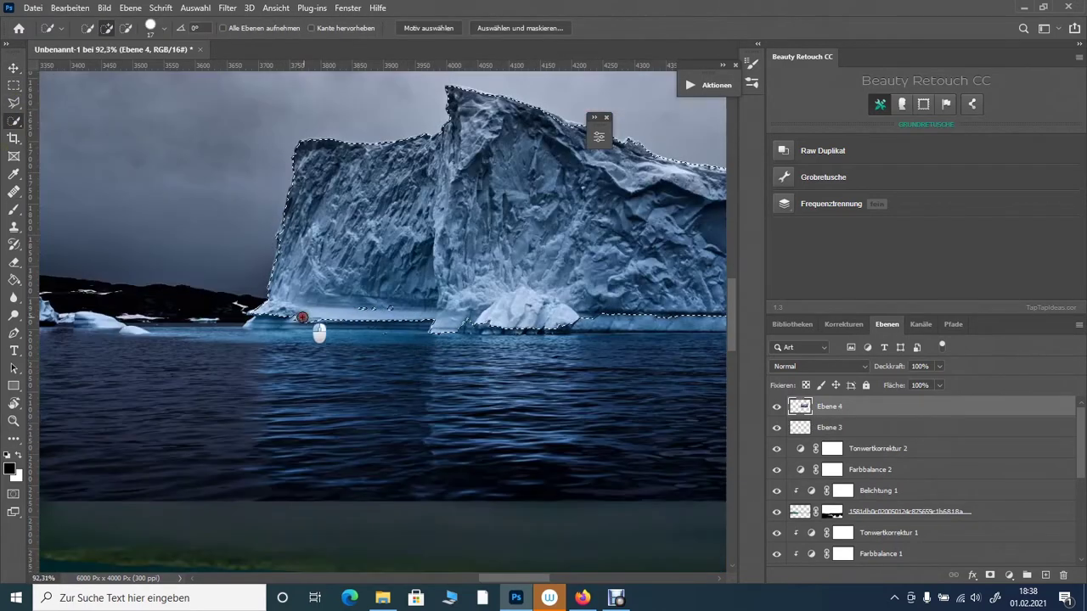
scroll(453, 303, "right", 3)
left_click(521, 290, "alt")
left_click(242, 312)
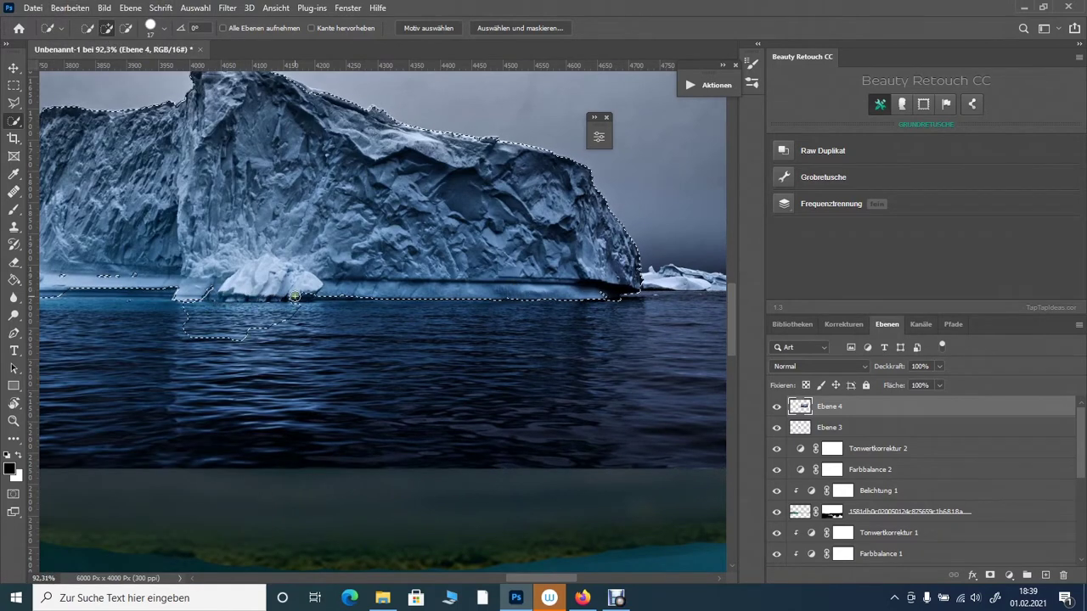
scroll(399, 311, "down", 2)
scroll(427, 342, "up", 3)
Step: Erase the leftover water lump under the iceberg and move the small iceberg into place
key("e")
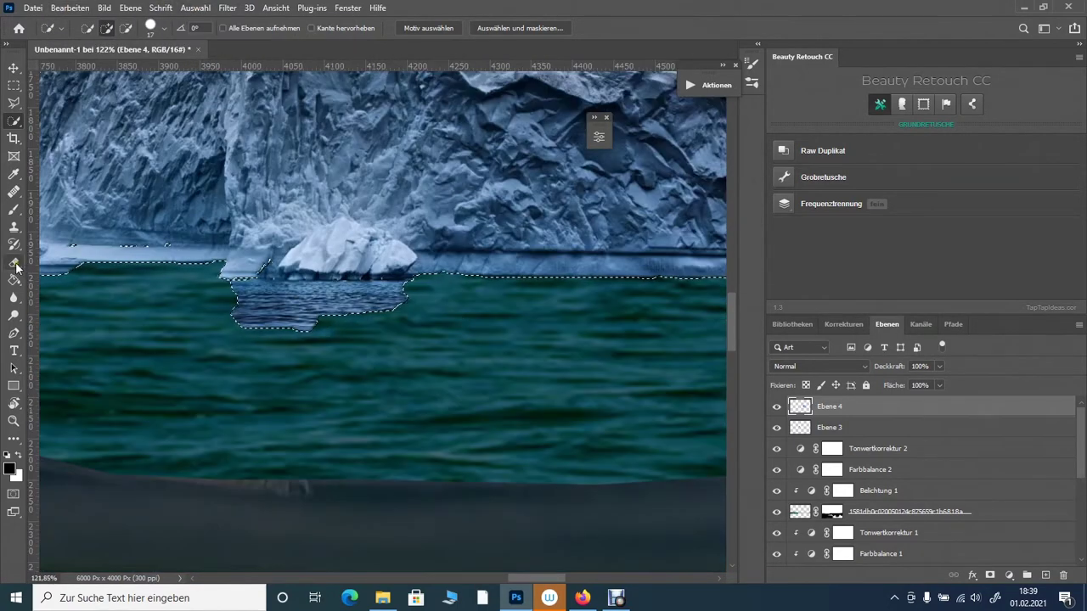
mouse_move(303, 323)
left_mouse_down()
mouse_move(408, 291)
mouse_move(357, 303)
left_mouse_up()
scroll(283, 354, "down", 1)
scroll(283, 353, "down", 8)
left_click(14, 68)
scroll(356, 303, "up", 5)
key("b")
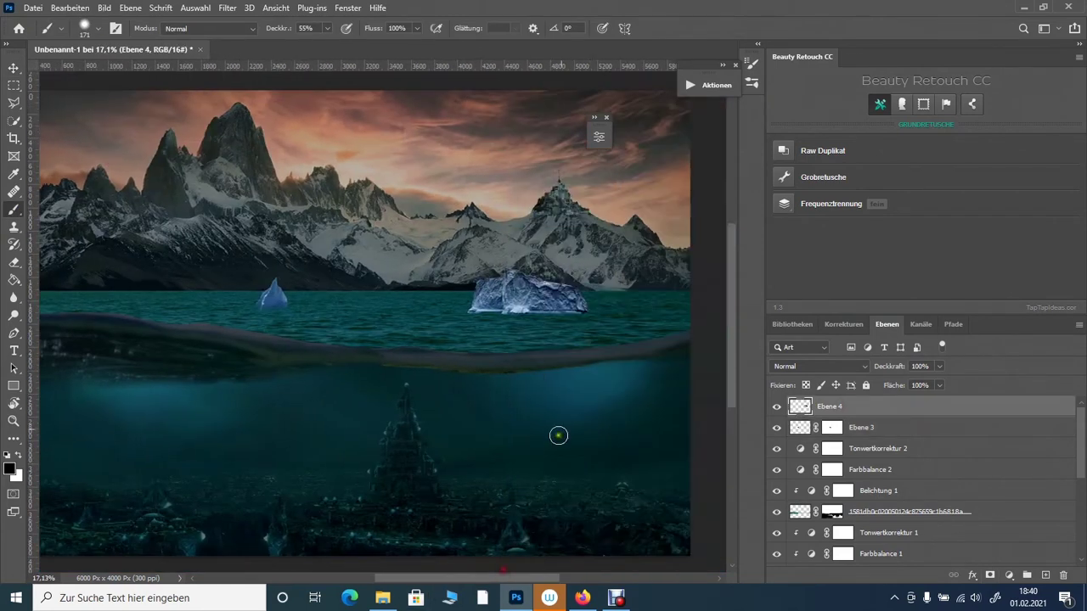
Step: Darken the icebergs with a clipped Levels layer lowering the white output
scroll(594, 382, "down", 3)
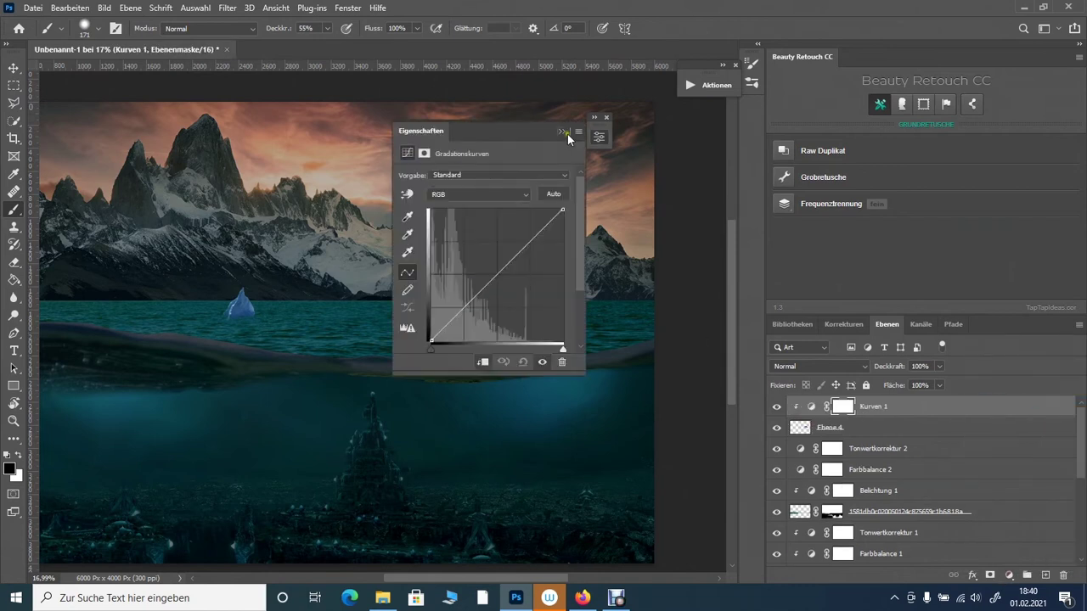
left_click(1010, 574)
left_click(993, 397)
left_click_drag(407, 122, 671, 175)
left_click_drag(829, 357, 775, 361)
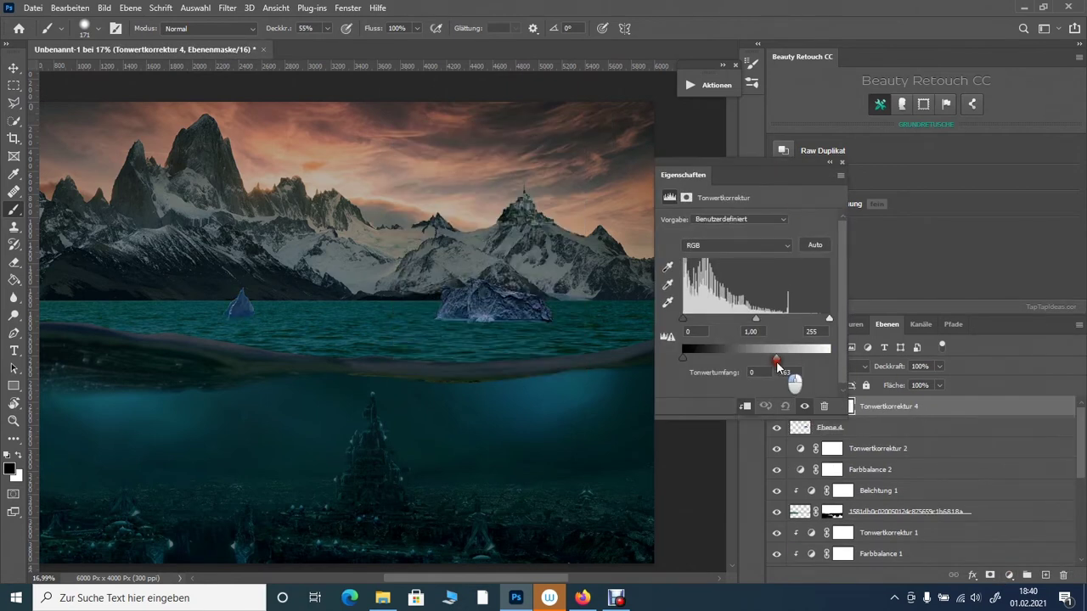
right_click(960, 405)
left_click(1017, 395)
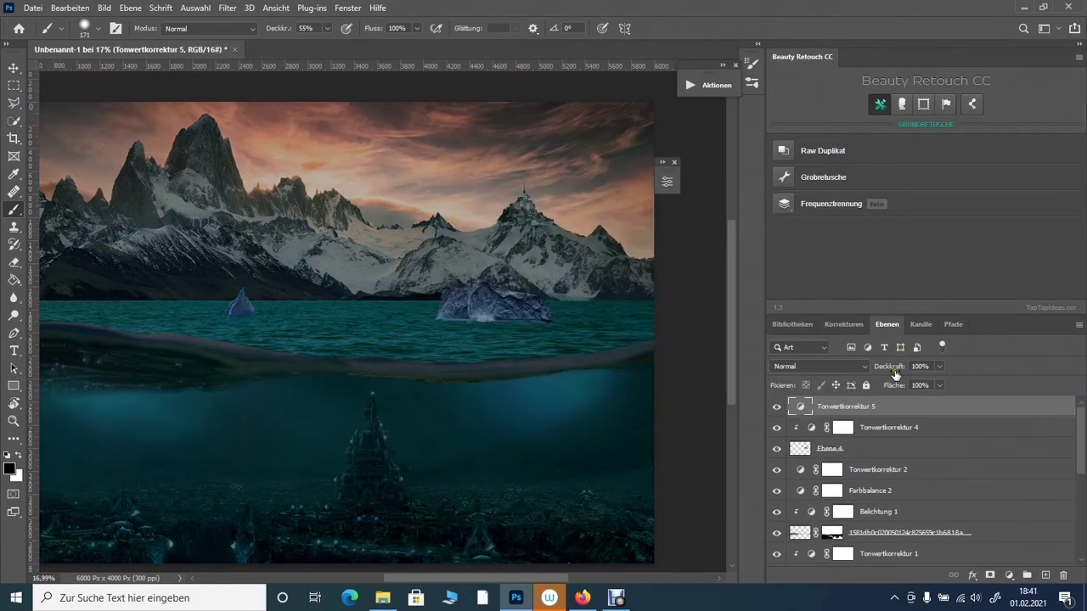
Step: Tint the icebergs blue with colorized Hue/Saturation (hue 201, saturation 29), then show Actions
left_click(1008, 575)
left_click(985, 444)
left_click_drag(509, 170, 611, 175)
left_click(645, 351)
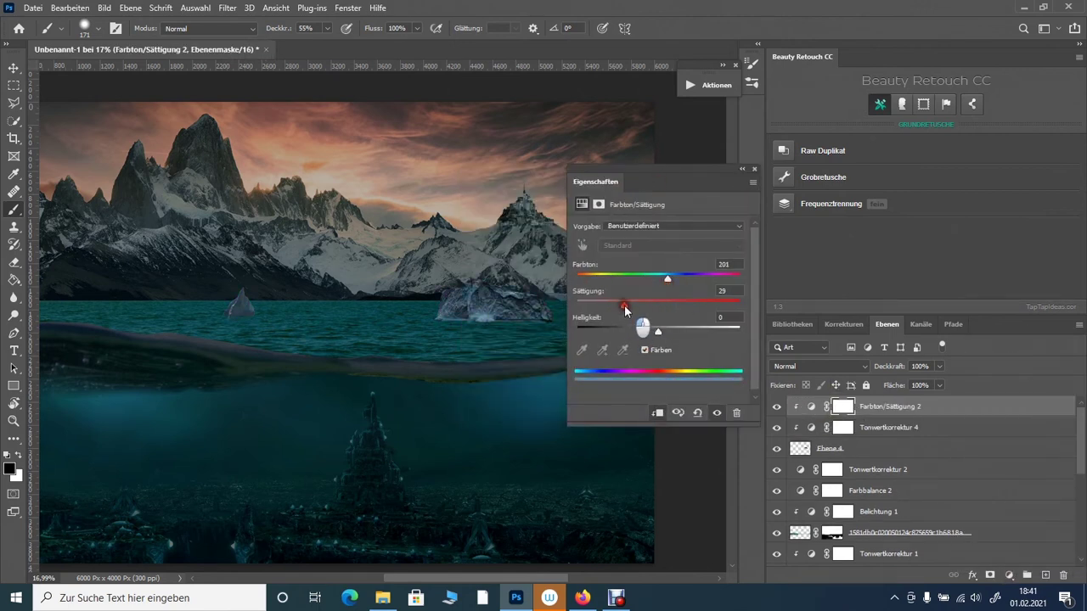
left_click(742, 169)
left_click(716, 85)
Step: Run the 50% Grau action to add a grey soft-light layer
scroll(594, 297, "down", 5)
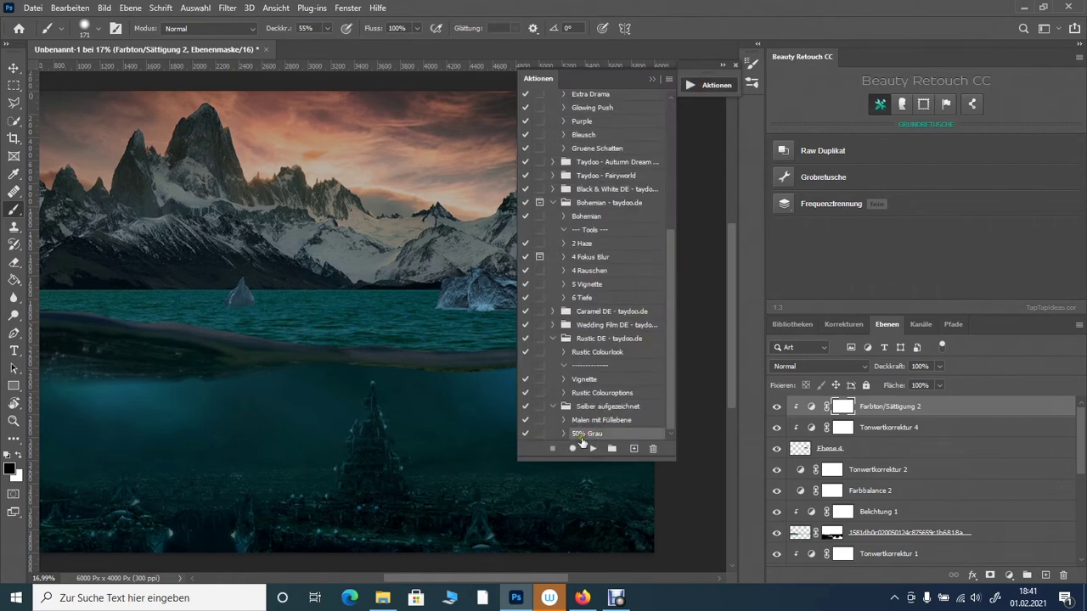
left_click(586, 438)
left_click(680, 365)
scroll(538, 341, "up", 5)
Step: Shade parts of the iceberg darker with a small brush at 39% opacity
left_click_drag(326, 28, 293, 44)
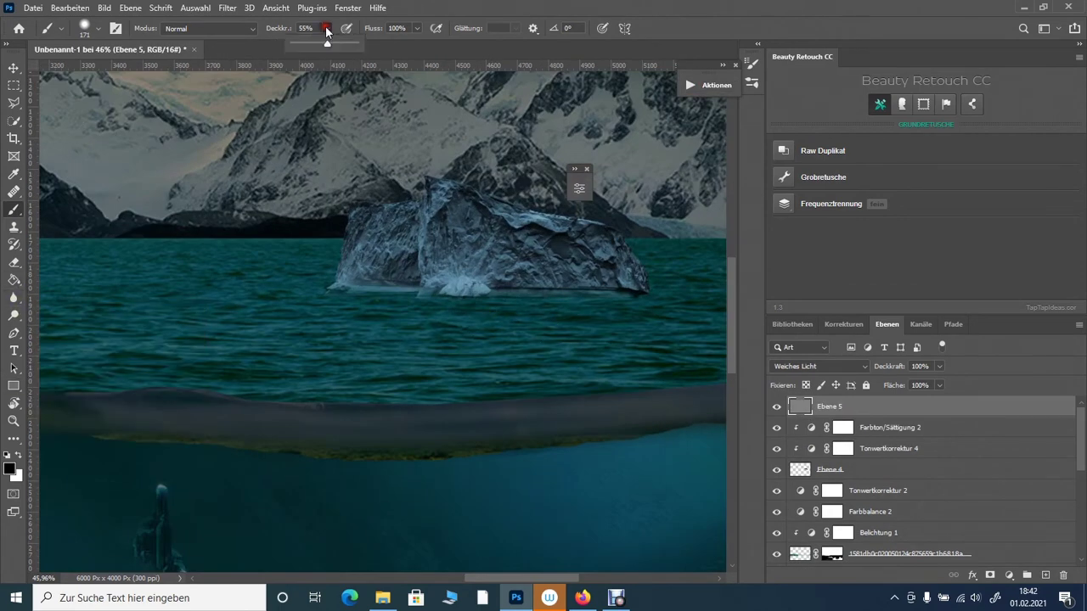
right_click(428, 274)
right_click(399, 267)
key("1")
key("3")
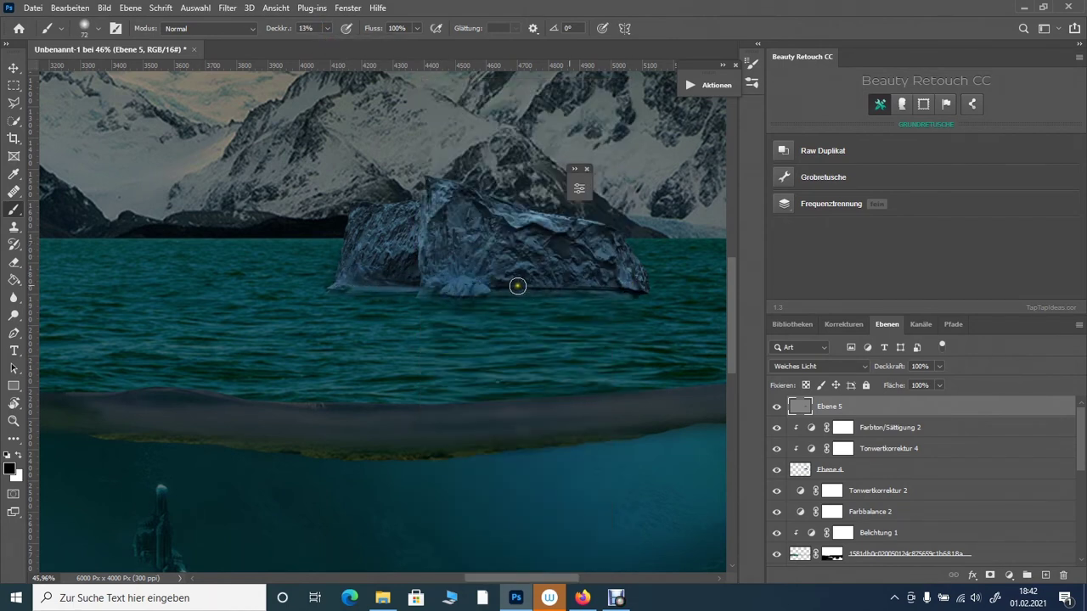
left_click_drag(330, 28, 348, 41)
mouse_move(470, 284)
left_mouse_down()
mouse_move(625, 262)
mouse_move(366, 266)
left_mouse_up()
scroll(433, 255, "down", 3)
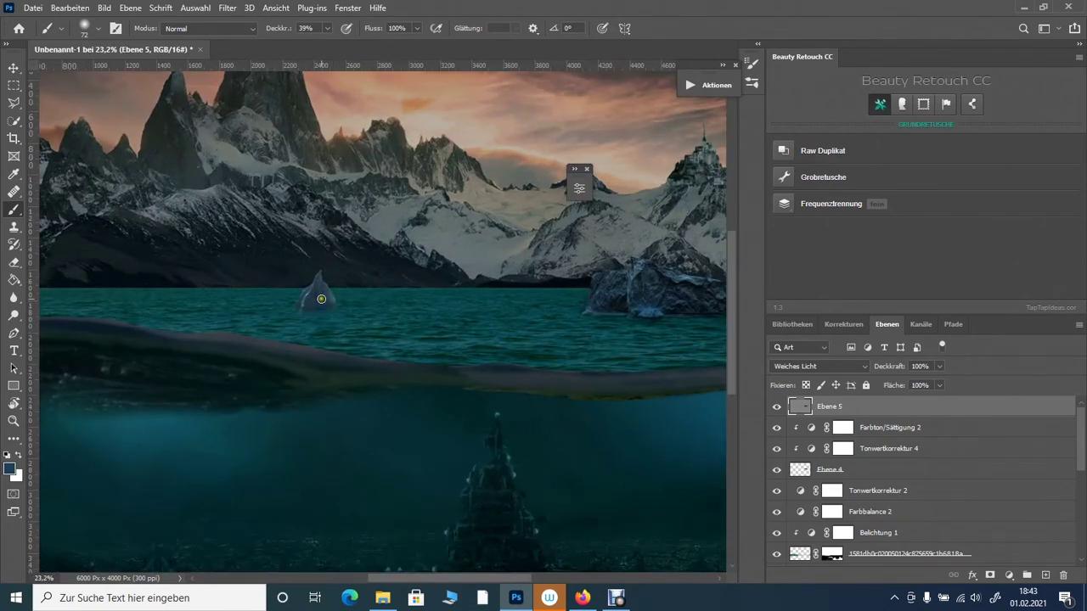
scroll(475, 305, "down", 2)
scroll(554, 318, "up", 4)
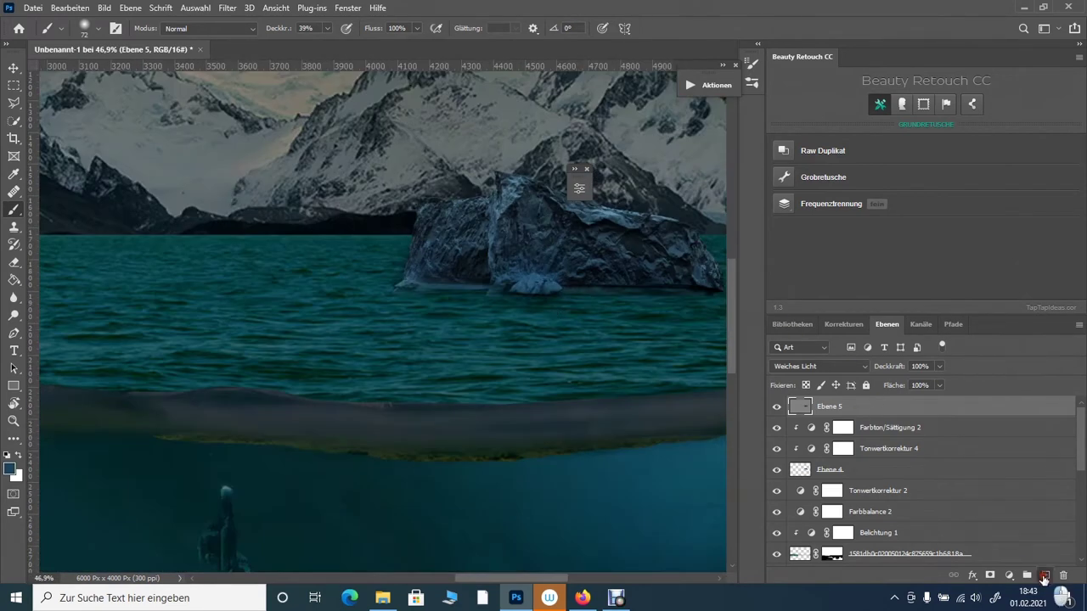
Step: Add an empty top layer and choose a water-splash brush from Free Splash Photoshop Brushes 4
left_click(1043, 578)
right_click(286, 245)
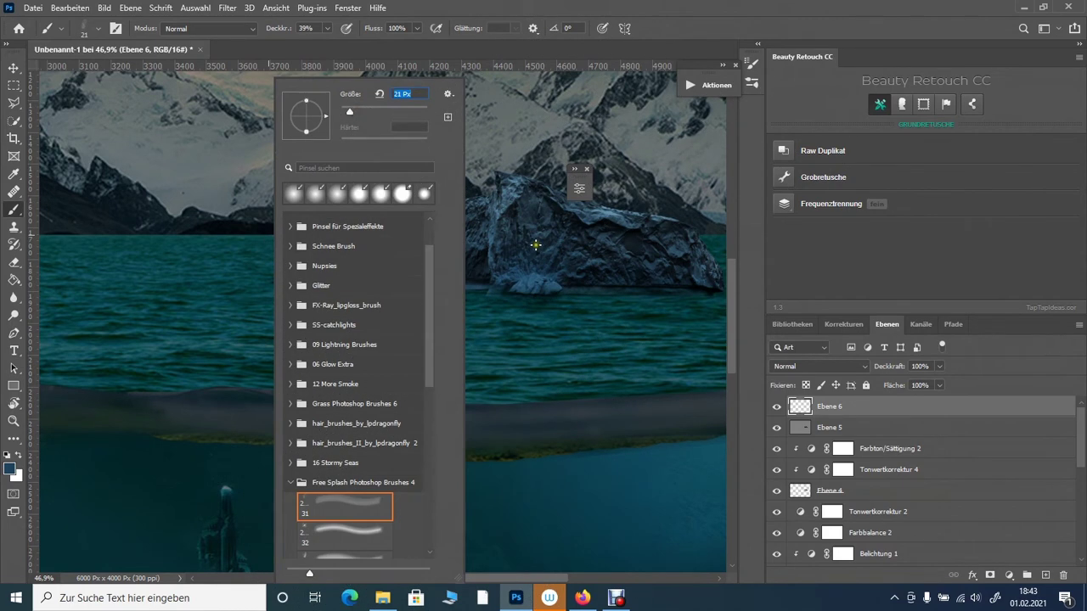
left_click(514, 297)
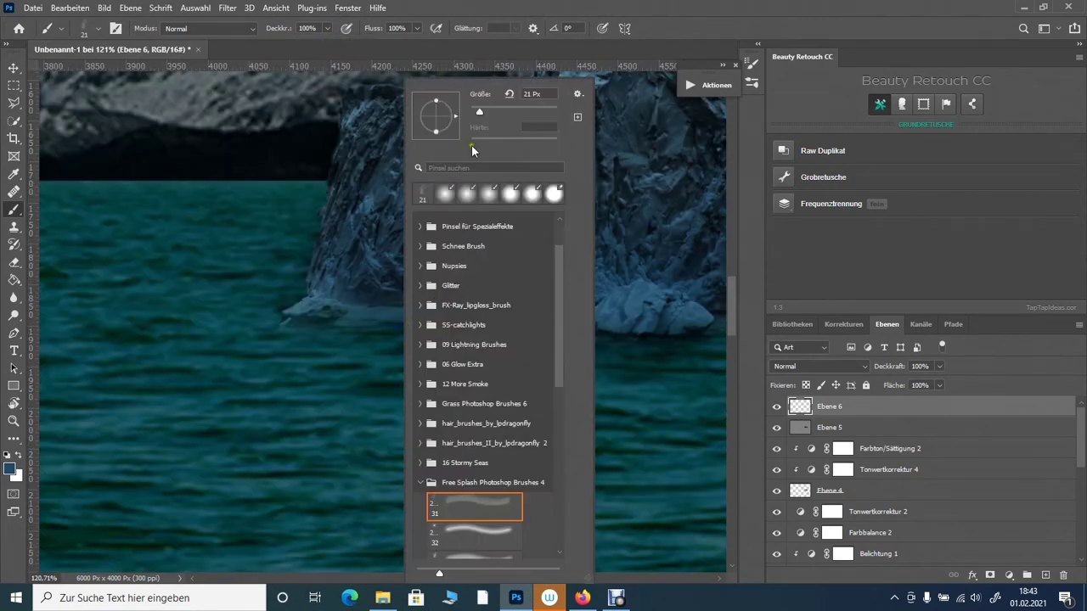
scroll(685, 320, "up", 3)
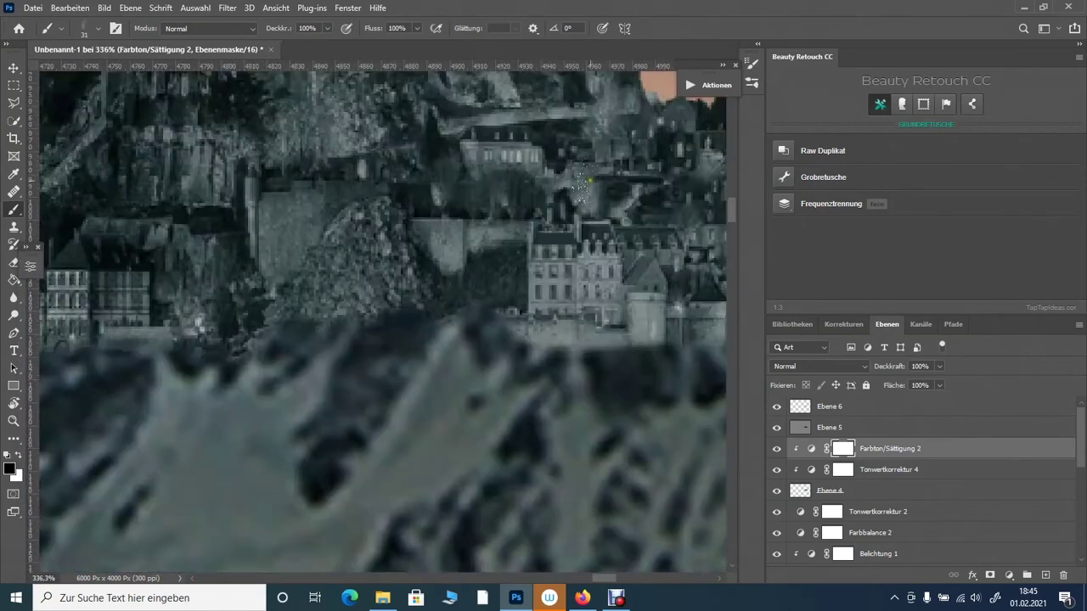
Step: Add a new layer with a soft round brush and bright yellow foreground colour
left_click(1045, 574)
right_click(219, 246)
left_click(276, 248)
left_click_drag(696, 413, 701, 467)
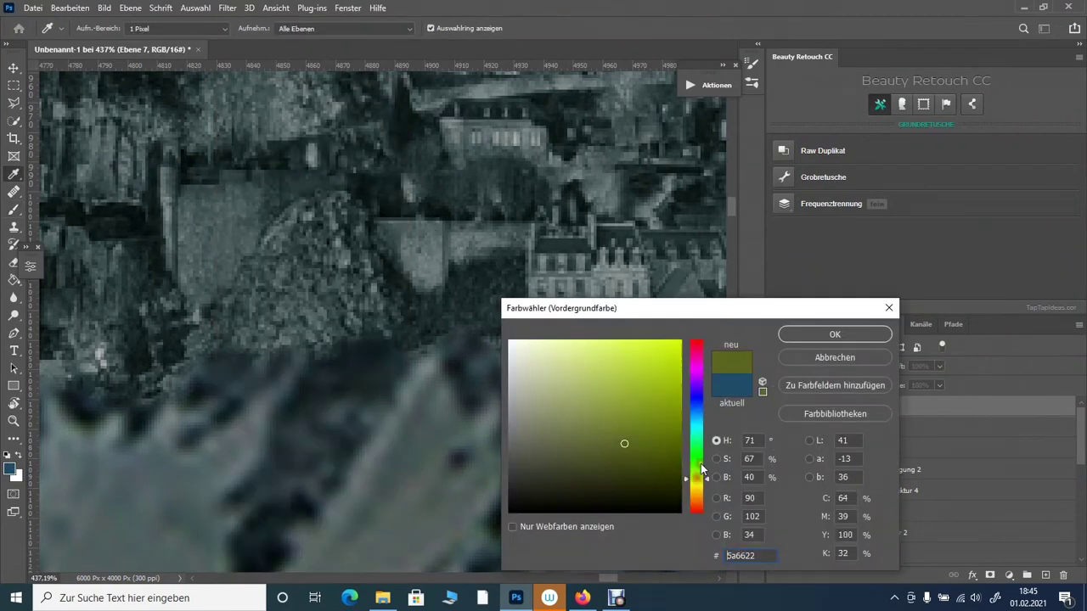
left_click(665, 346)
key("Return")
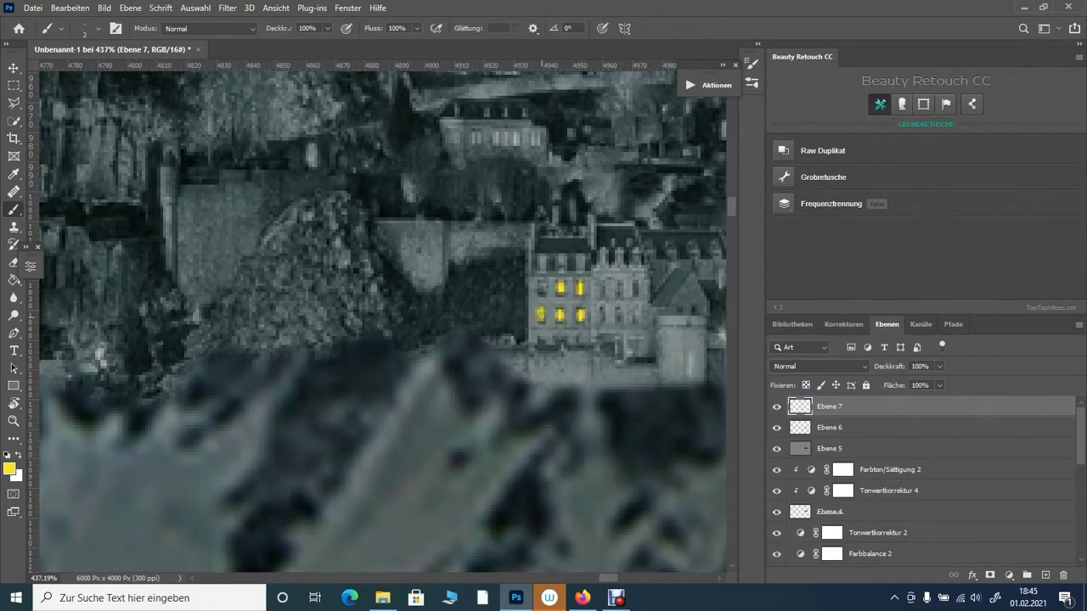
Step: Paint small yellow lights into the castle windows across the buildings
left_click(541, 315)
left_click(540, 289)
key("ctrl+0")
scroll(626, 191, "up", 10)
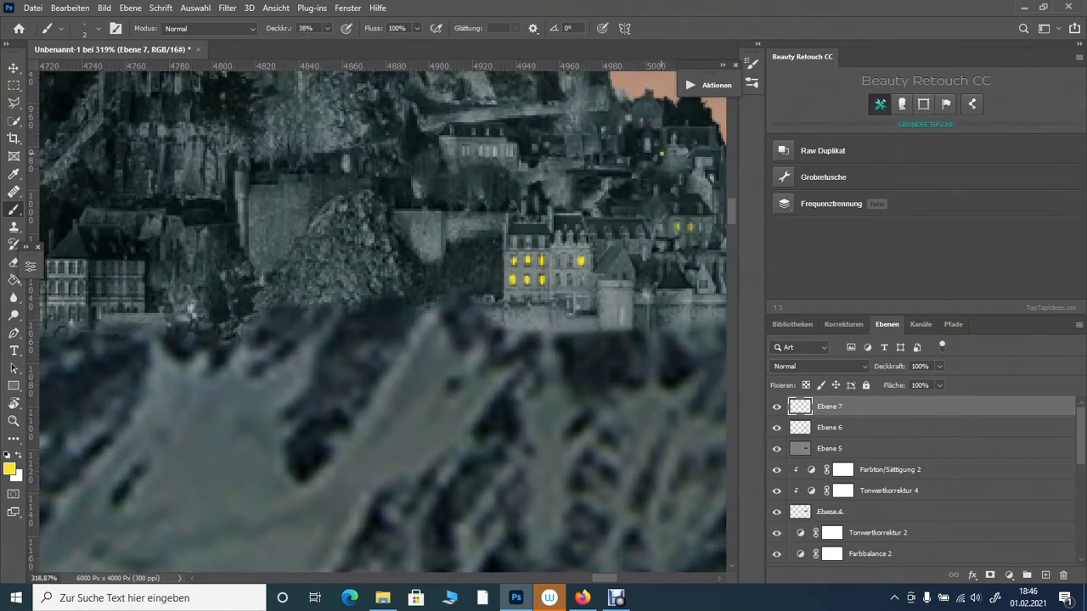
scroll(581, 574, "left", 5)
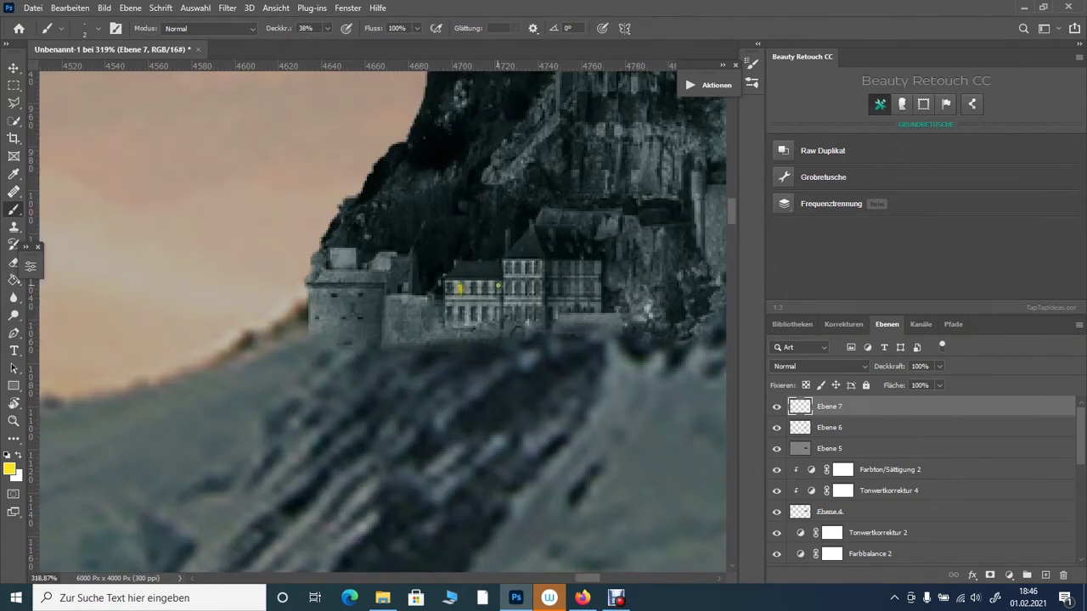
scroll(376, 311, "right", 5)
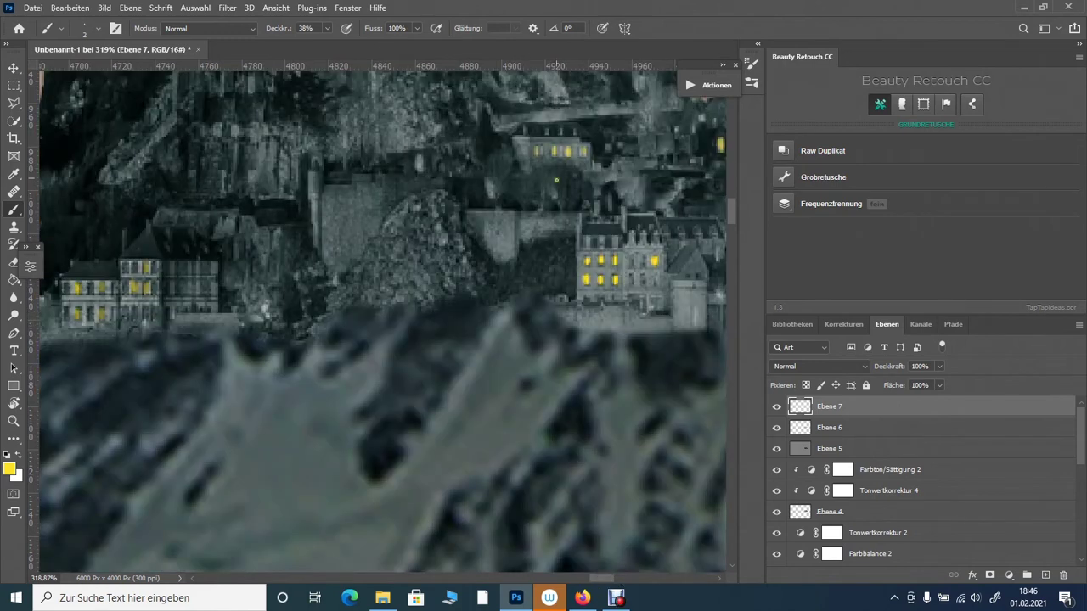
scroll(459, 253, "up", 3)
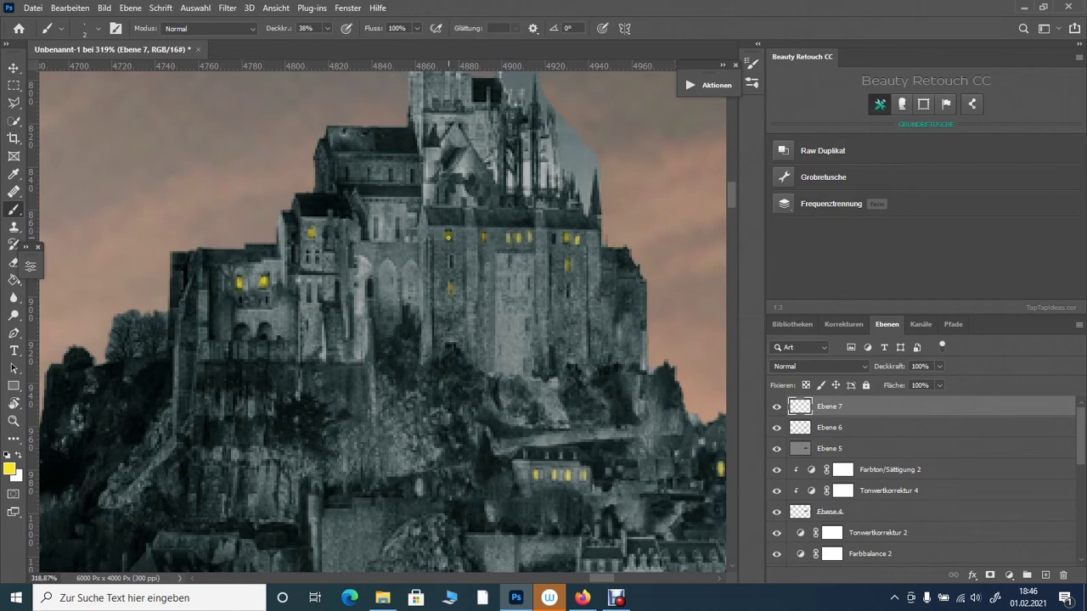
scroll(521, 191, "up", 3)
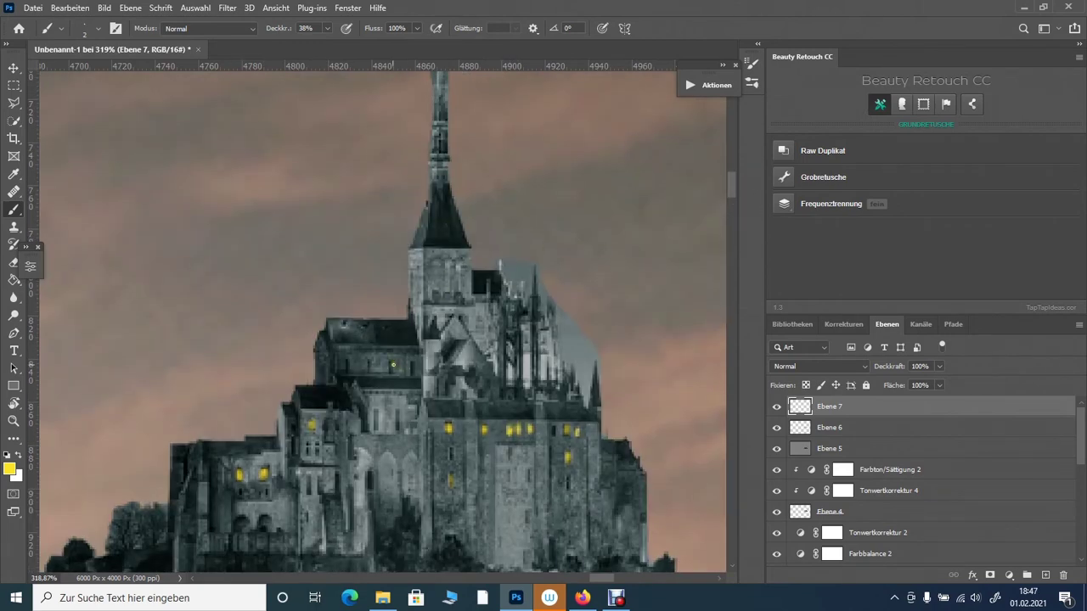
key("ctrl+0")
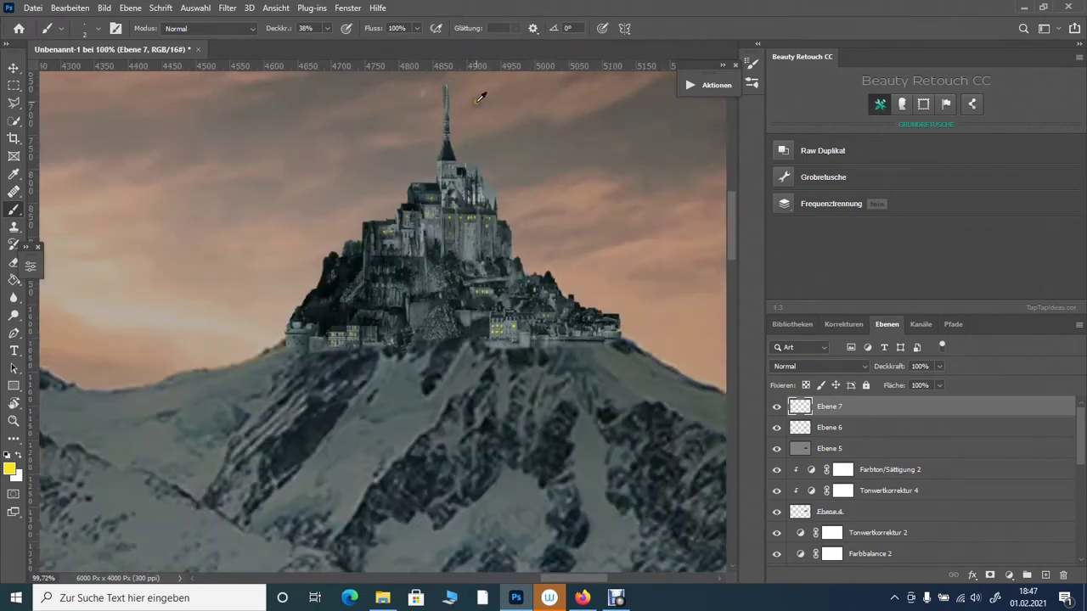
scroll(1083, 553, "down", 3)
scroll(1083, 553, "down", 3)
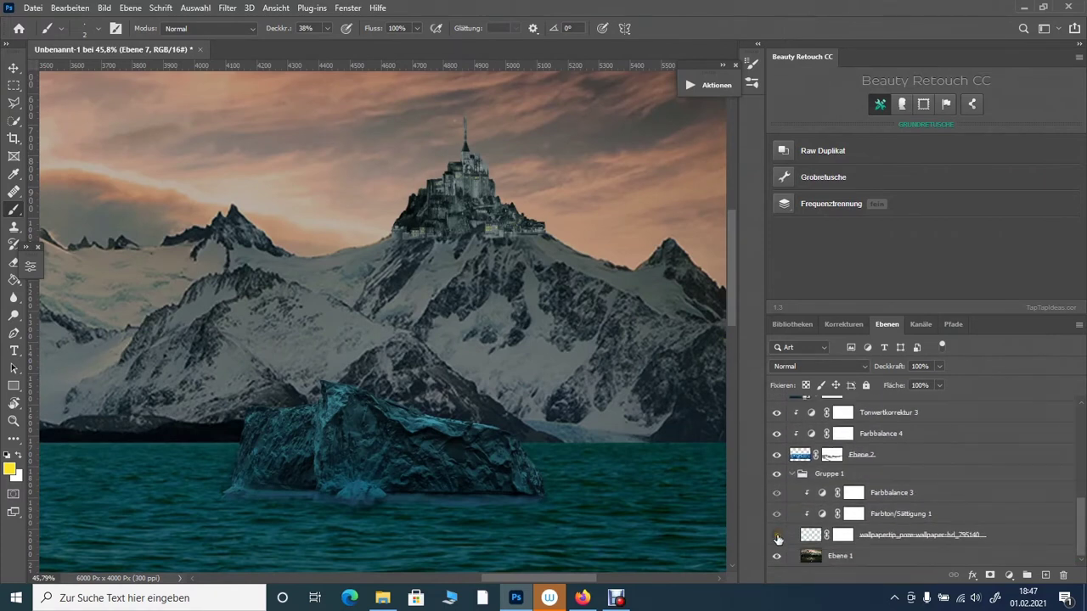
Step: On the castle layer's mask, paint black with a 3 px brush over the patch beside the towers
left_click(842, 535)
scroll(582, 182, "up", 5)
right_click(510, 160)
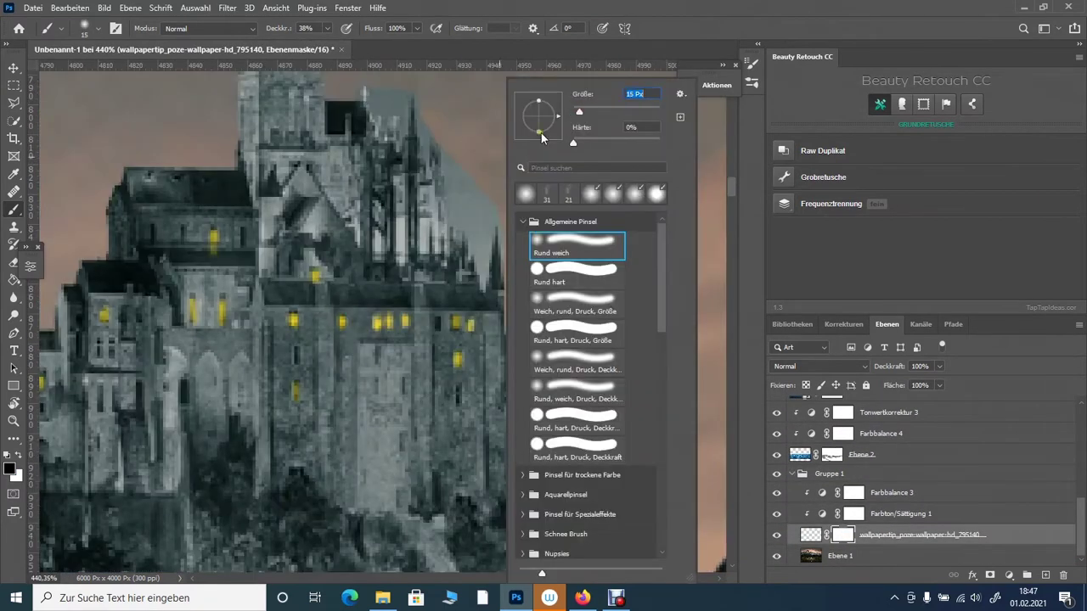
type("12")
left_click(327, 28)
right_click(479, 170)
type("3")
key("Return")
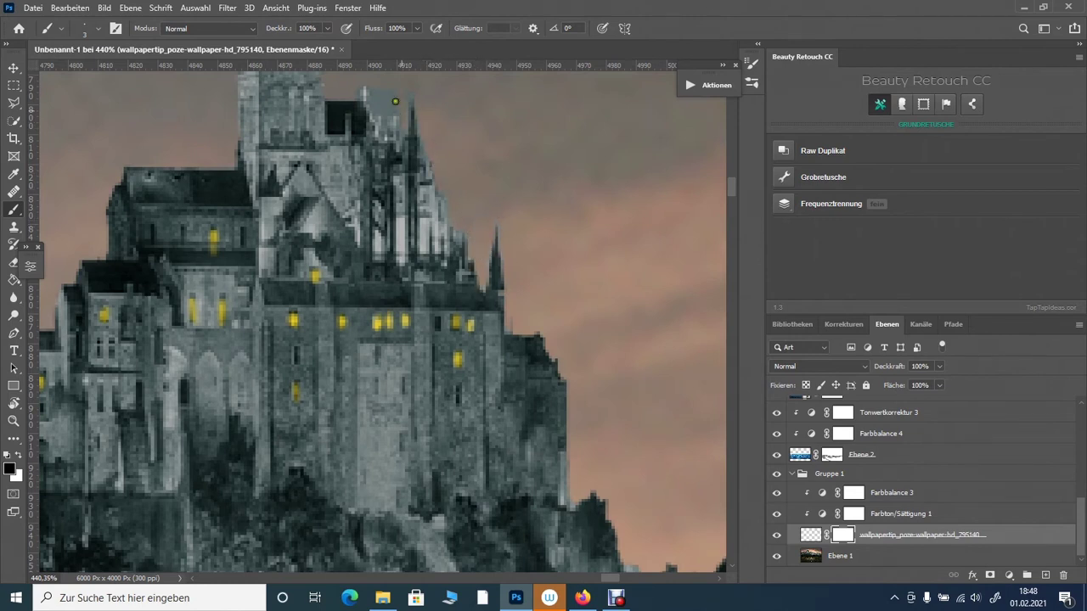
left_click_drag(733, 194, 733, 184)
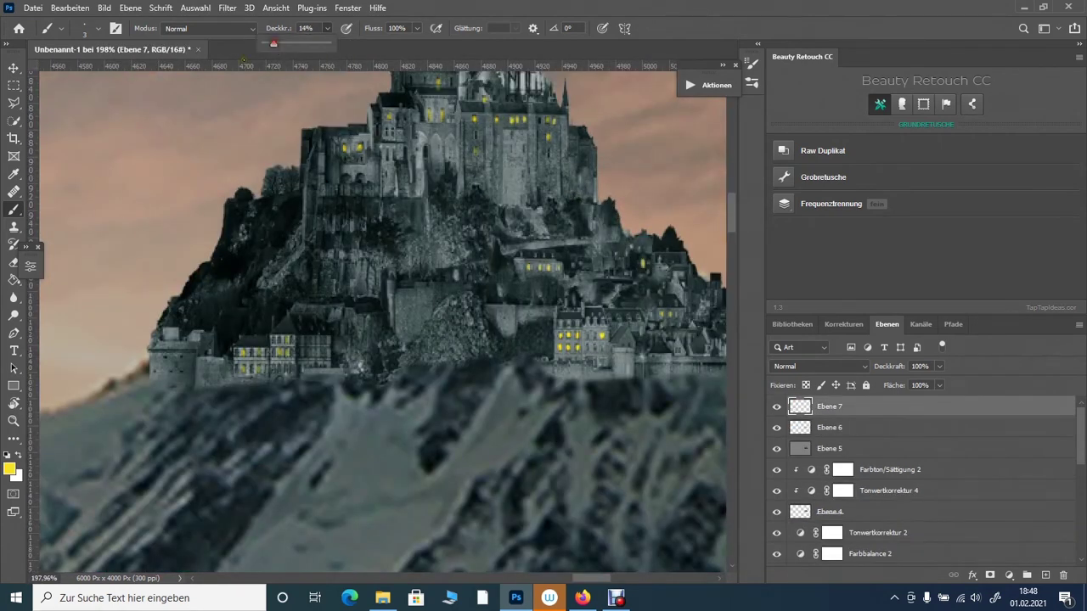
left_click(281, 346)
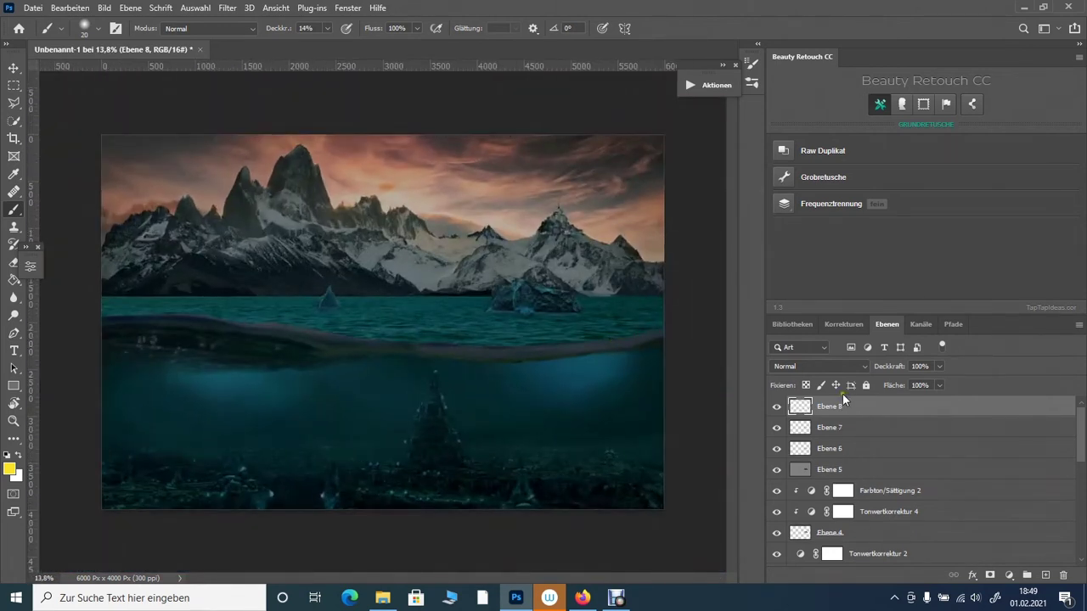
Step: Stamp all visible layers into a new layer and convert it to a smart object
key("ctrl+alt+shift+e")
right_click(842, 396)
left_click(728, 256)
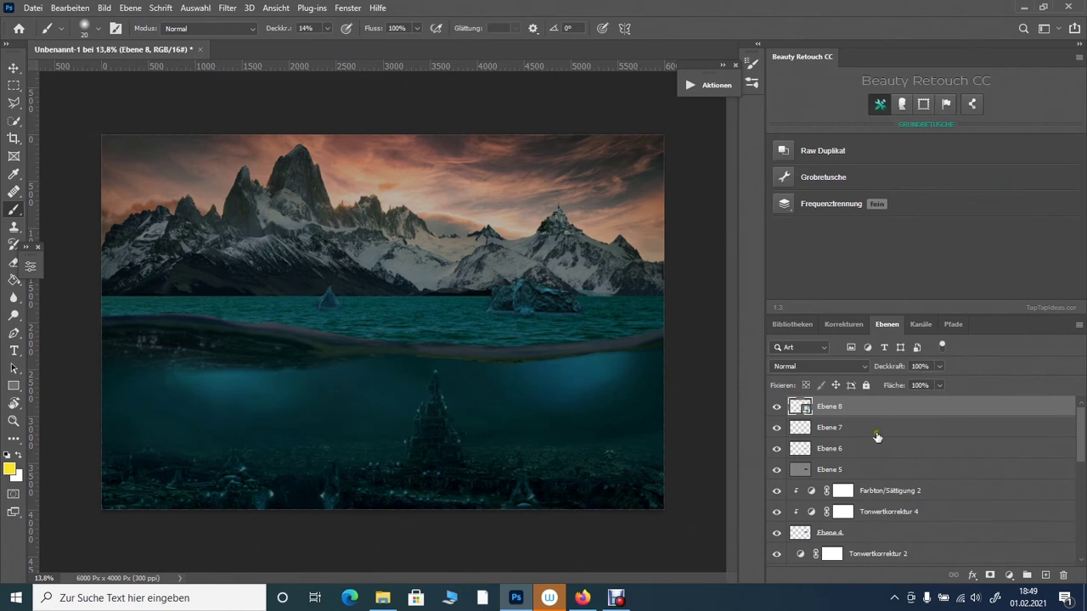
Step: Add a grey soft-light layer and darken the edges with a 700 px brush
left_click(686, 88)
right_click(406, 212)
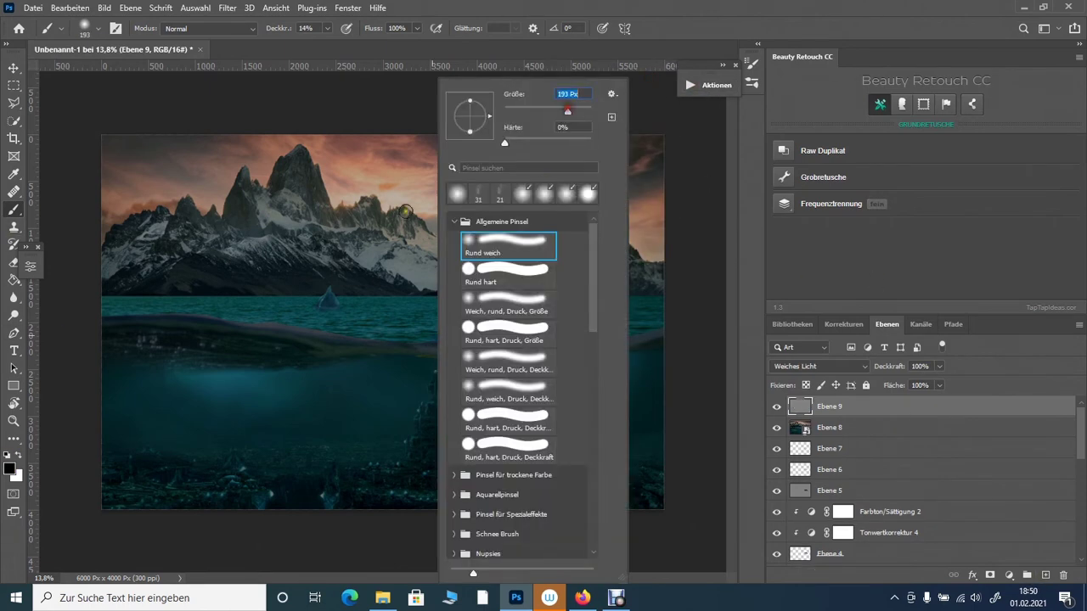
right_click(708, 108)
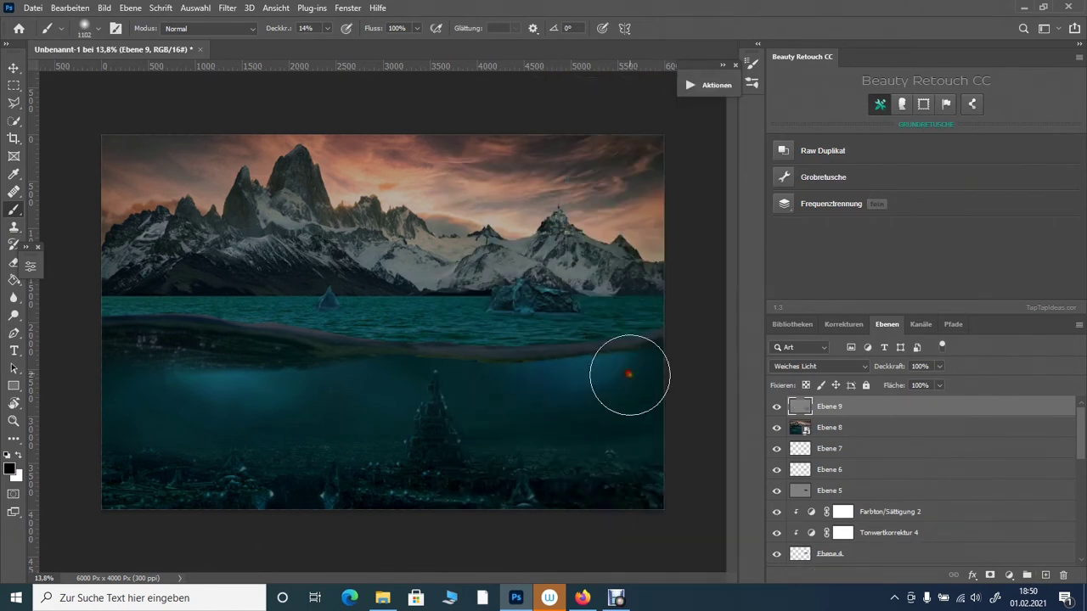
right_click(410, 112)
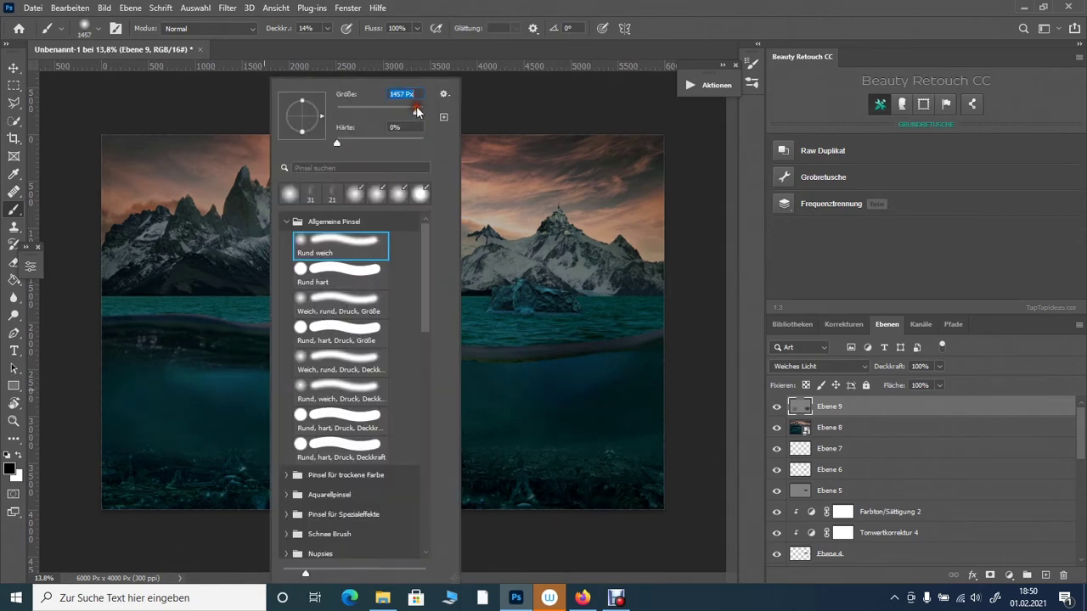
type("700")
key("Return")
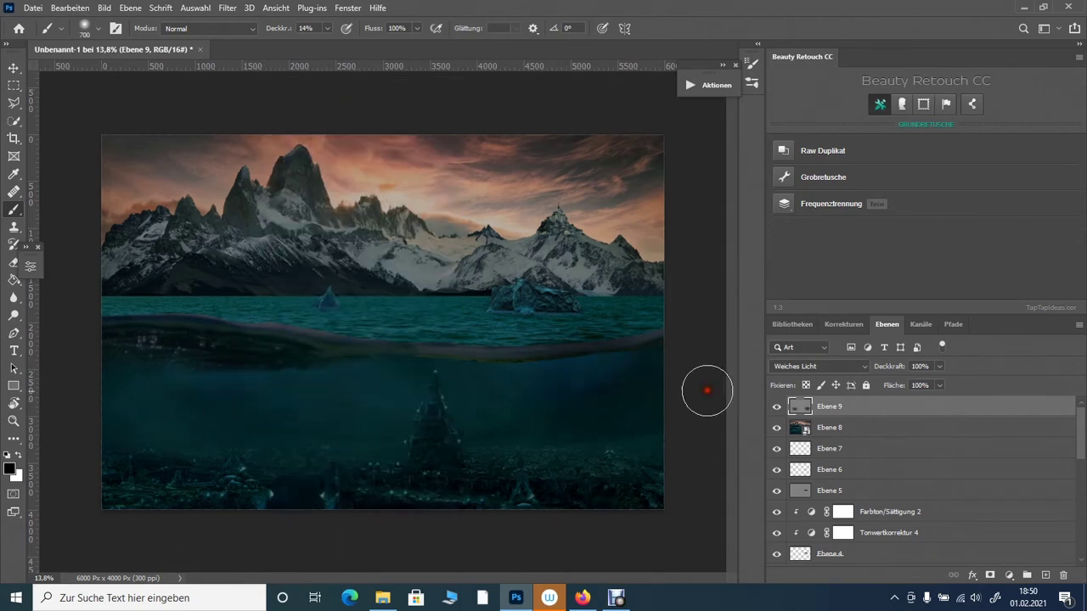
Step: Stamp all visible layers again into a new merged layer
key("ctrl+shift+alt+e")
right_click(845, 409)
key("Escape")
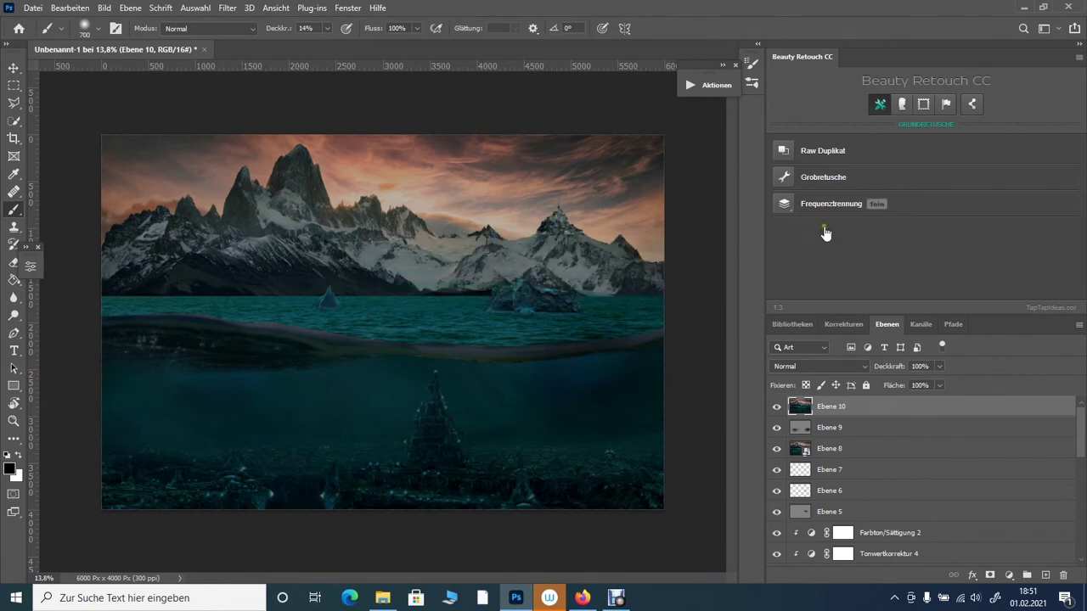
left_click(226, 8)
Step: Launch Color Efex Pro 4 and try Bleach Bypass with shadows at 25% and a control point in the water
left_click(488, 330)
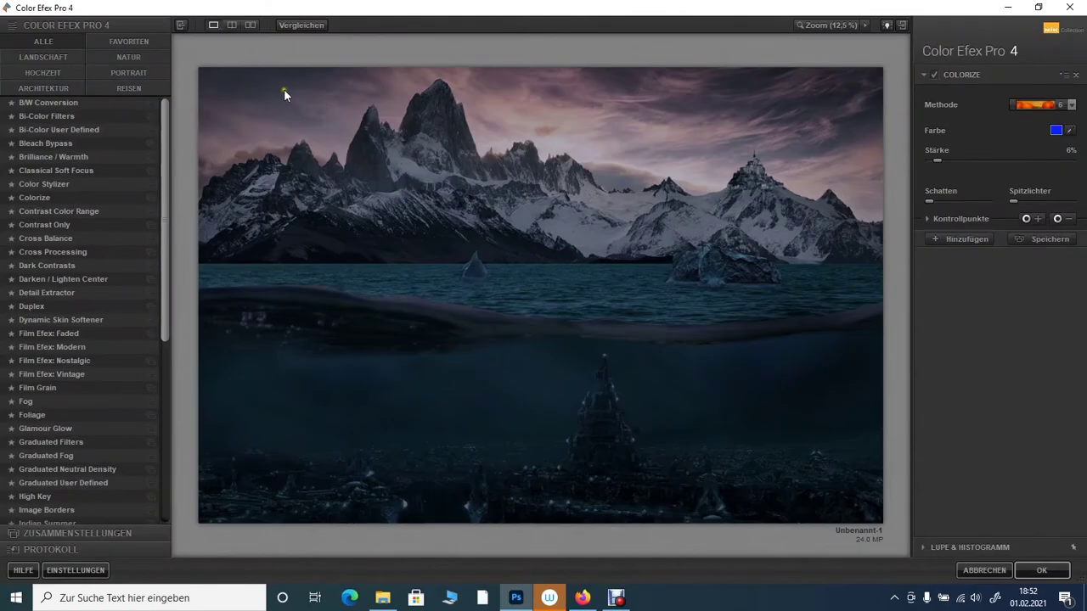
left_click(85, 143)
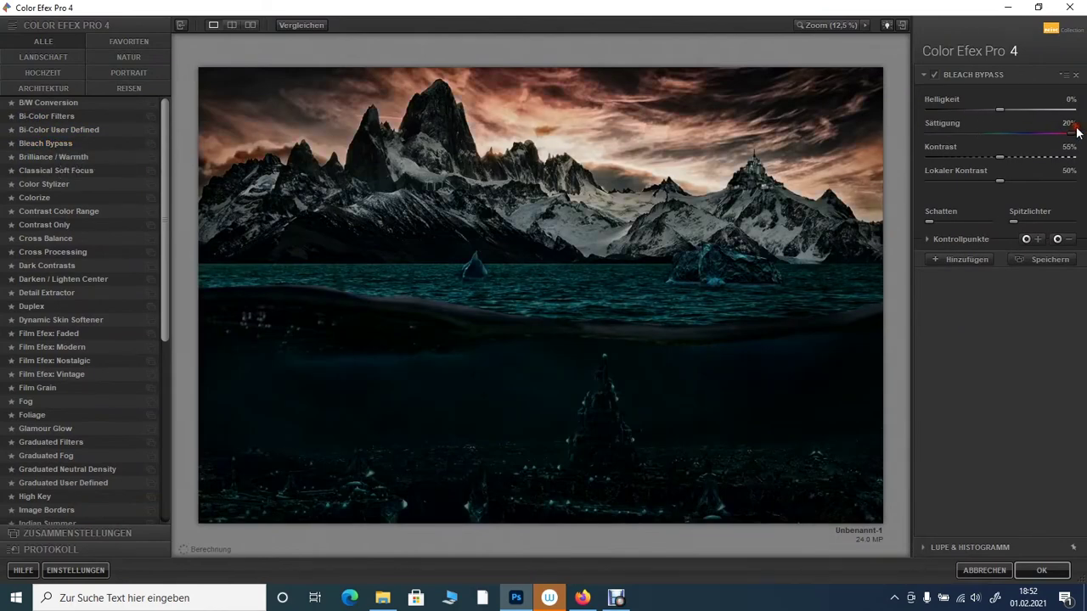
left_click_drag(929, 222, 944, 222)
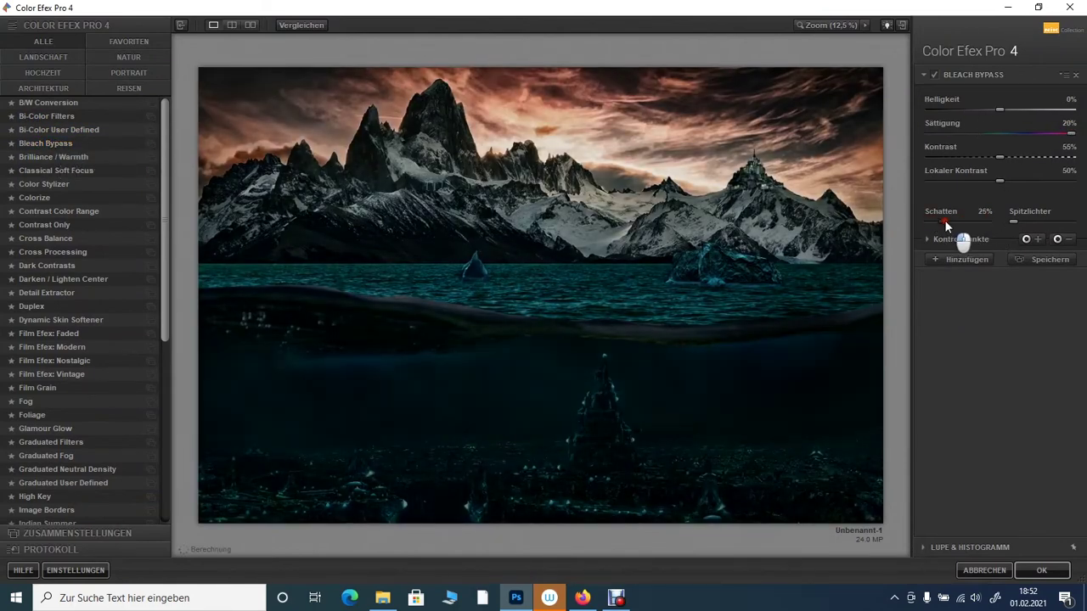
left_click(1038, 238)
left_click(619, 298)
mouse_move(621, 302)
left_mouse_down()
mouse_move(624, 380)
mouse_move(543, 310)
left_mouse_up()
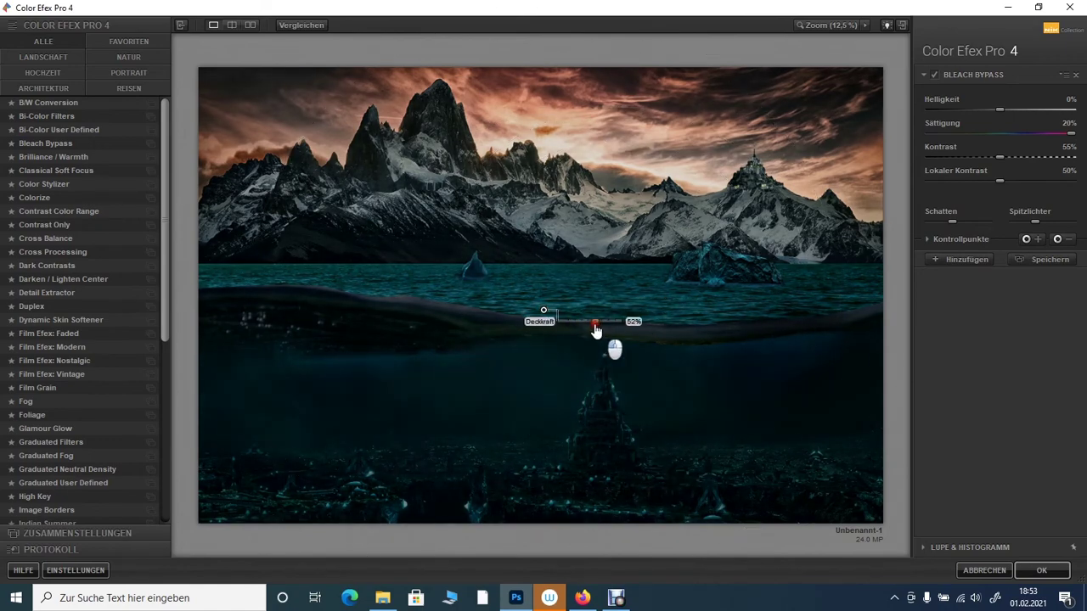
Step: Try Colorize with a purple tint and Methode 1, then switch to Contrast Only
left_click(56, 170)
left_click(34, 197)
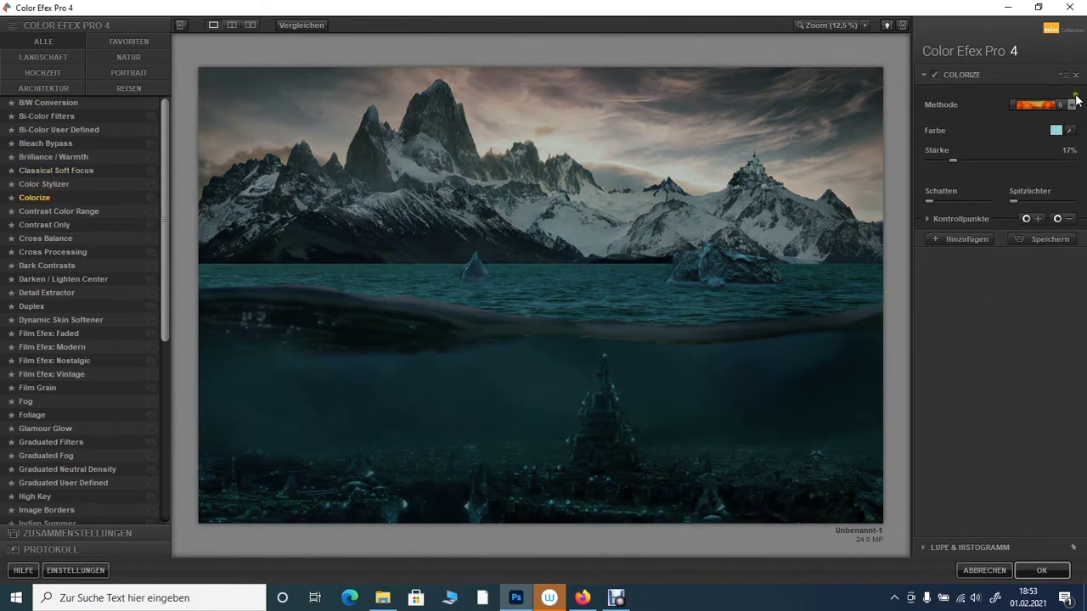
left_click(1056, 131)
left_click_drag(236, 46, 248, 47)
key("Return")
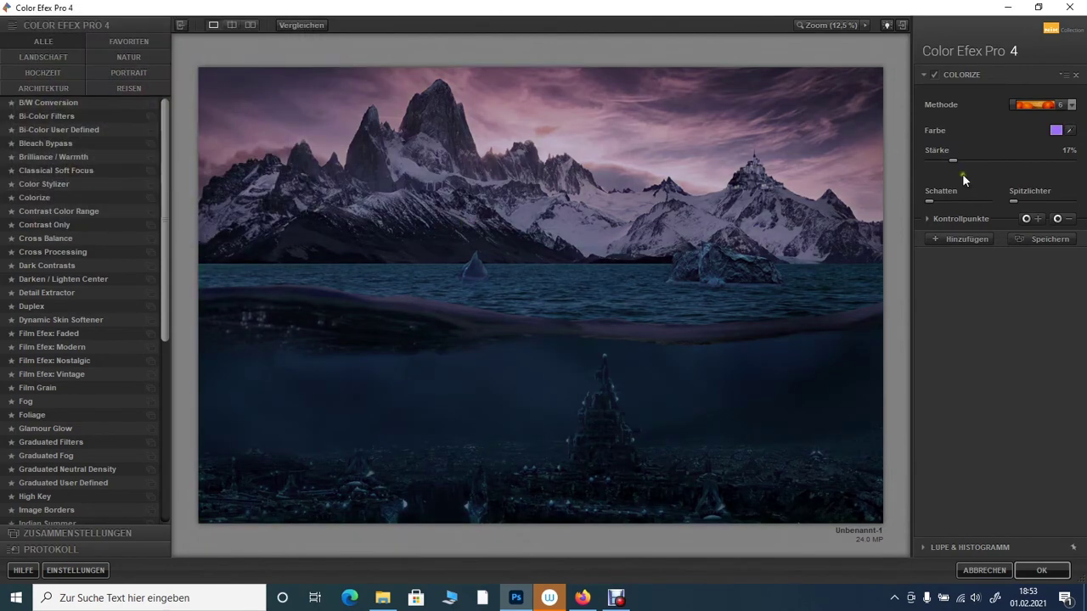
left_click(1039, 104)
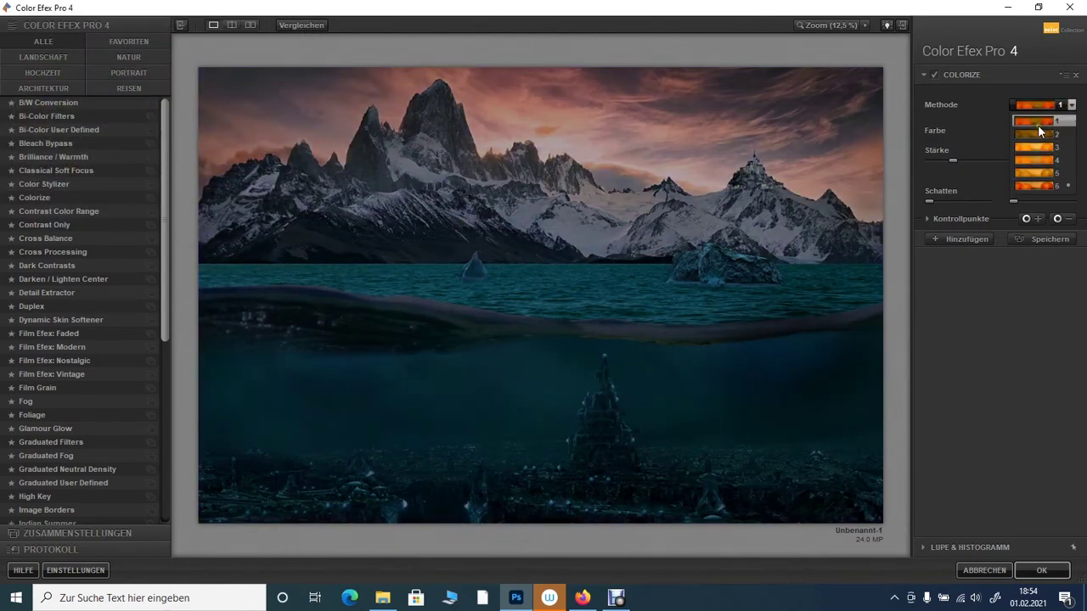
left_click(1036, 122)
left_click(44, 224)
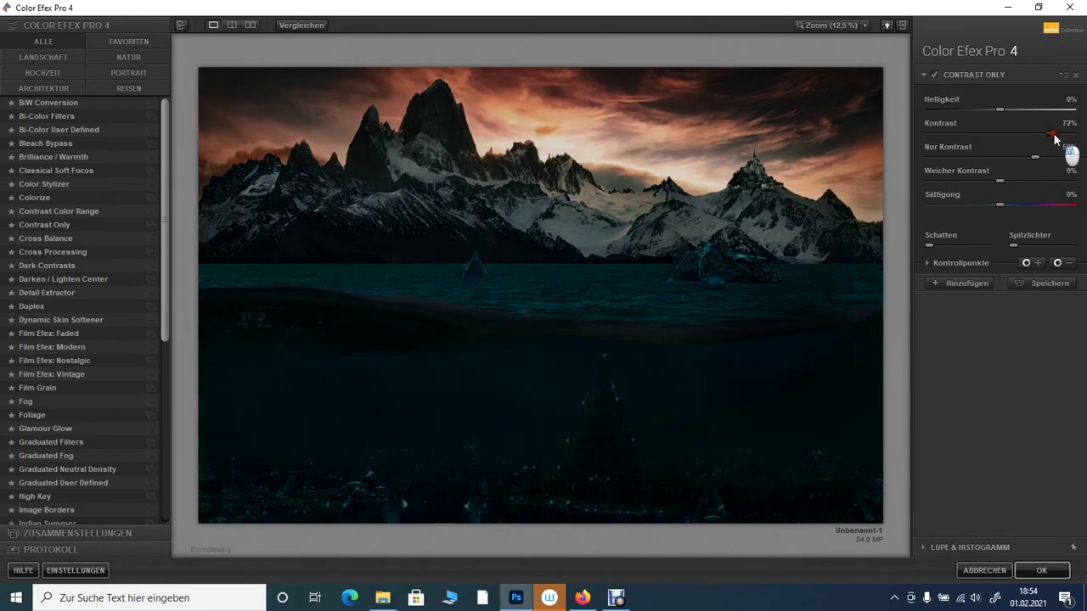
Step: Lower contrast to 37% and preview Duplex, Glamour Glow, Graduated Fog, Infrared Film and other filters
left_click_drag(1027, 158, 1025, 156)
left_click(40, 278)
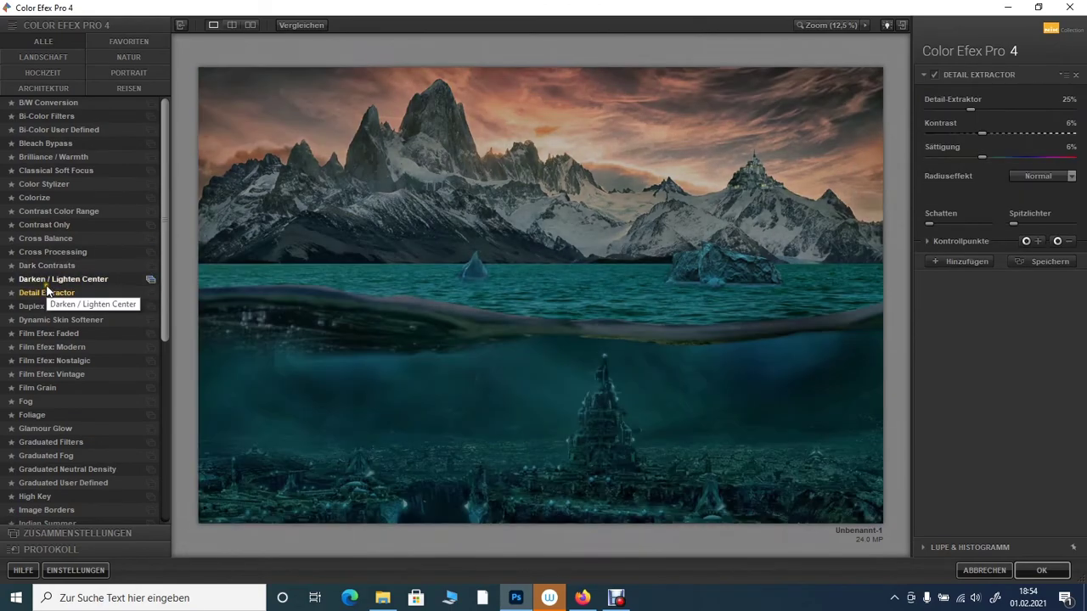
left_click(38, 305)
left_click(41, 332)
scroll(41, 331, "down", 3)
left_click(41, 306)
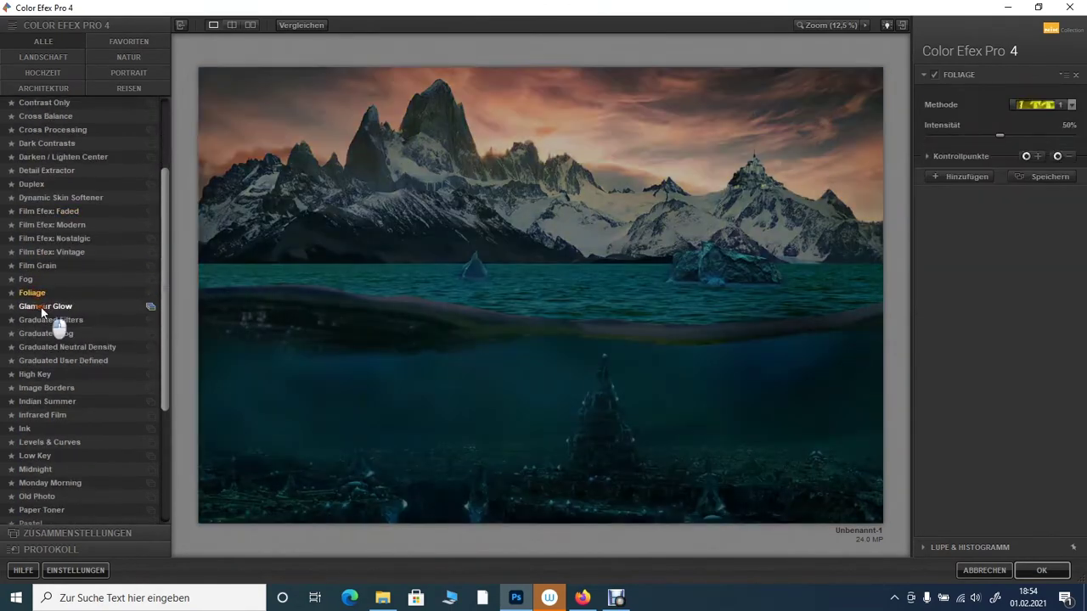
left_click(46, 333)
left_click_drag(1021, 136, 929, 134)
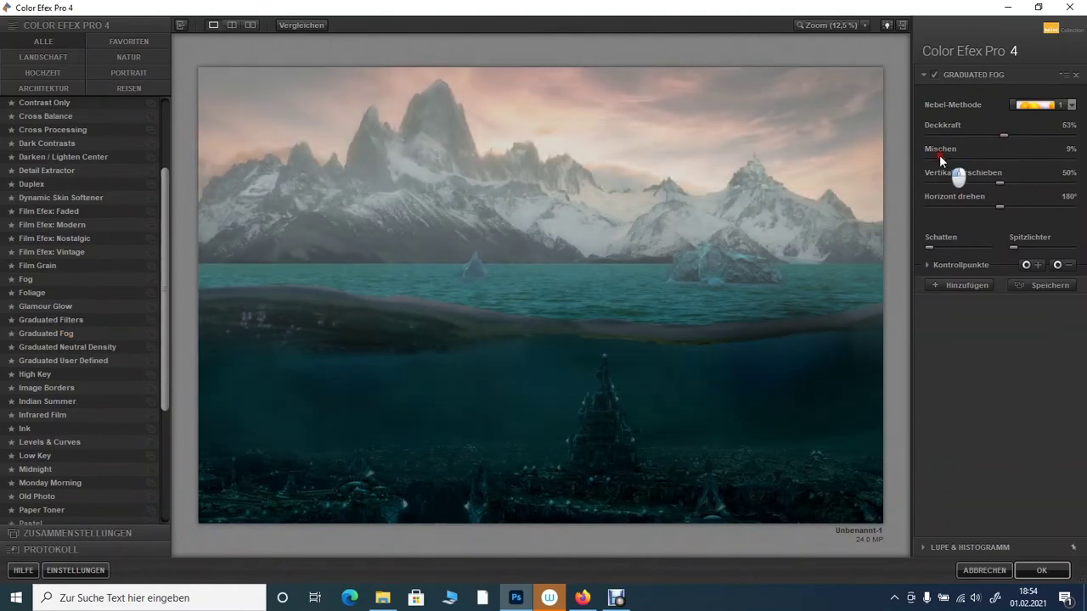
left_click(46, 387)
left_click(43, 414)
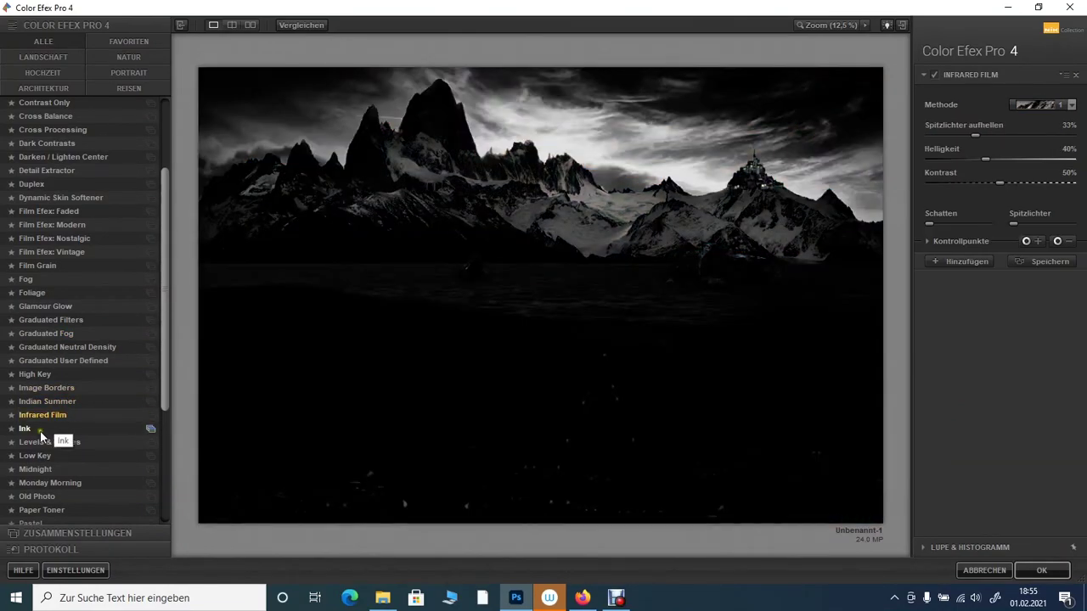
Step: Apply Levels & Curves, add Monday Morning in Blau, then replace it with Photo Stylizer
left_click(46, 441)
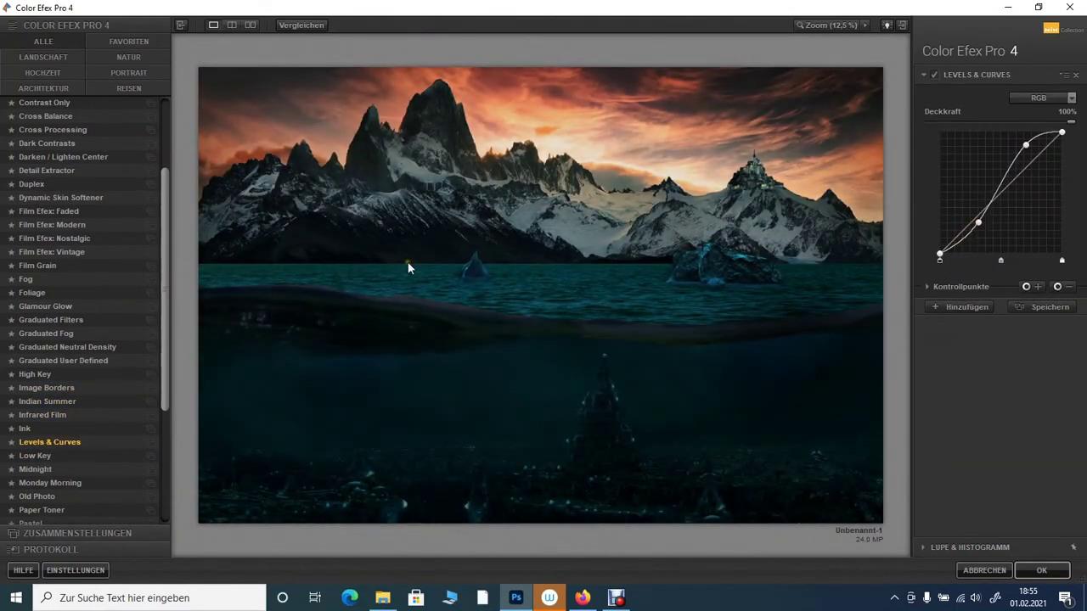
left_click(126, 482)
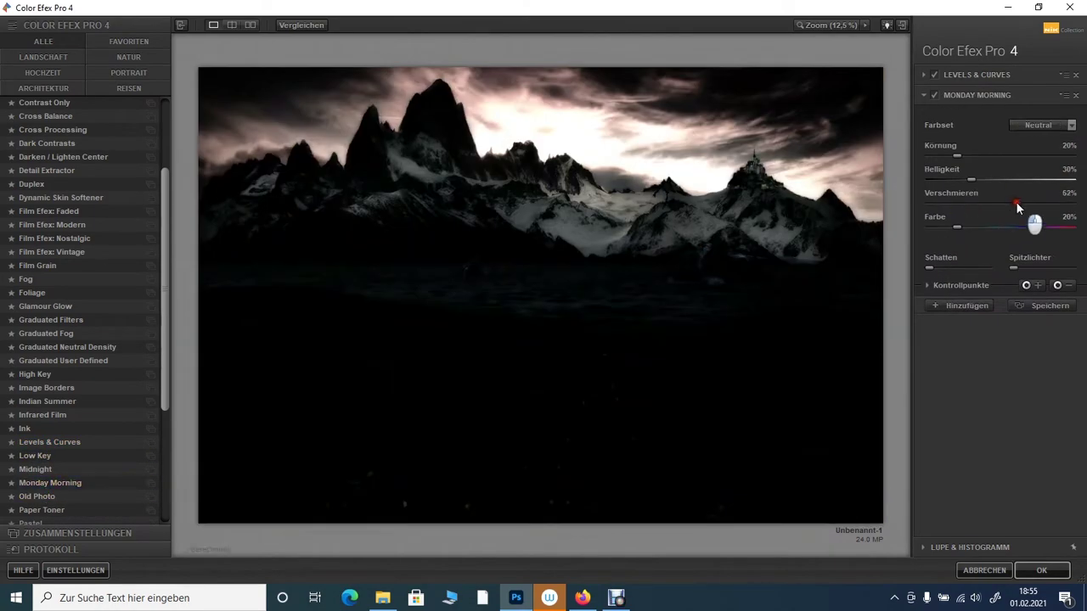
left_click(1051, 125)
left_click(1052, 155)
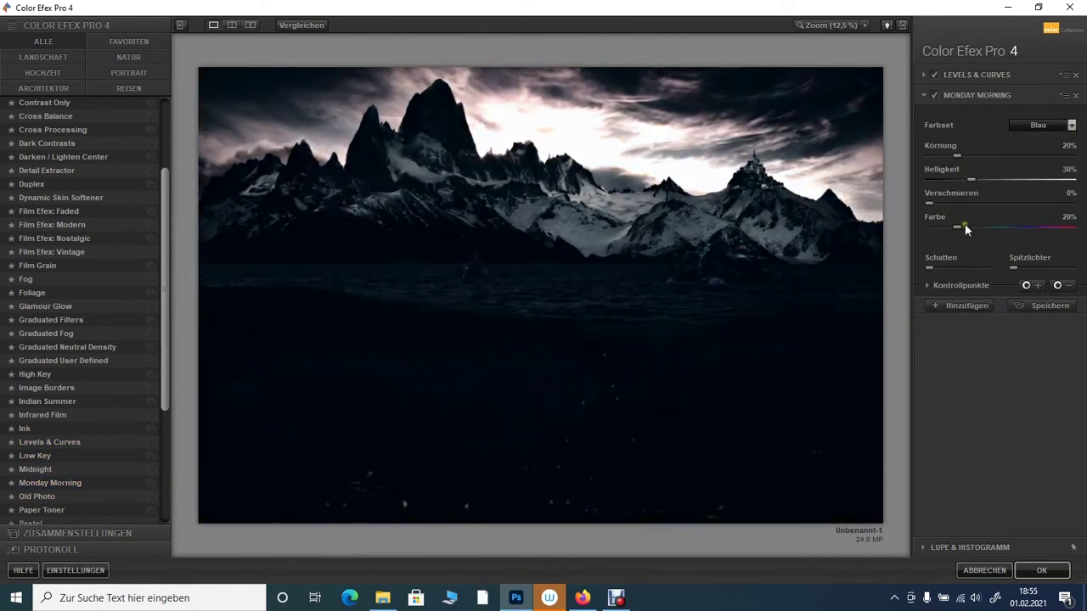
scroll(51, 399, "down", 3)
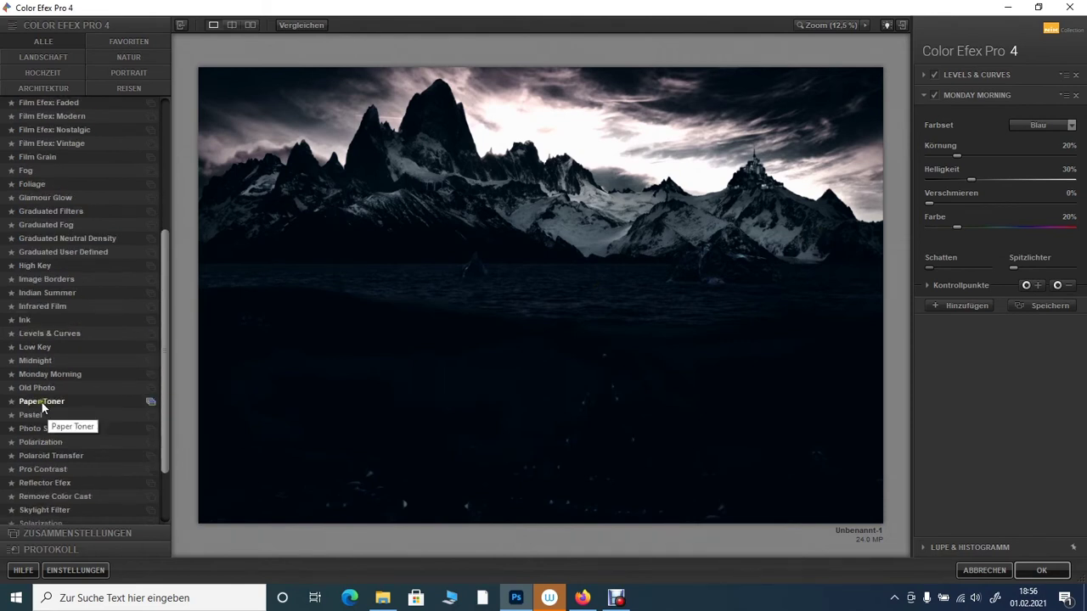
left_click(41, 428)
left_click_drag(950, 176, 952, 176)
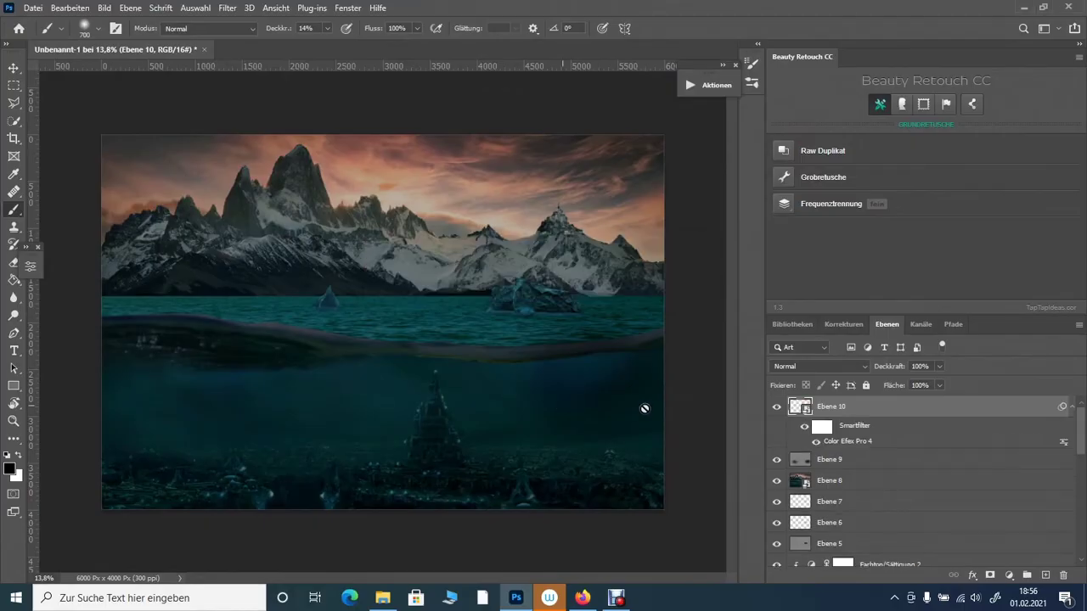
Step: In Camera Raw, warm and magenta-tint the layer, lower contrast and add darkening graduated filters
key("ctrl+shift+a")
mouse_move(912, 263)
left_mouse_down()
mouse_move(944, 263)
mouse_move(970, 303)
mouse_move(988, 287)
left_mouse_up()
mouse_move(913, 337)
left_mouse_down()
mouse_move(895, 337)
mouse_move(932, 357)
mouse_move(906, 377)
mouse_move(916, 473)
left_mouse_up()
scroll(893, 374, "down", 3)
scroll(893, 374, "up", 3)
key("g")
left_click_drag(57, 270, 377, 227)
left_click_drag(912, 323, 865, 324)
mouse_move(779, 336)
left_mouse_down()
mouse_move(603, 328)
mouse_move(590, 309)
left_mouse_up()
key("Return")
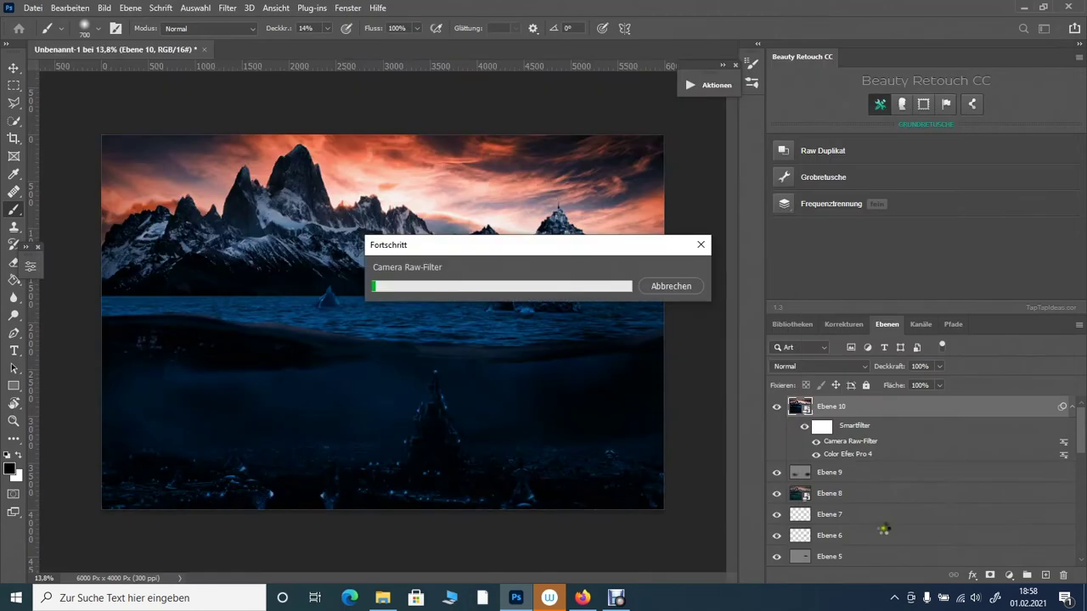
Step: Rasterize the filtered layer and apply a second Camera Raw pass
right_click(787, 429)
right_click(832, 407)
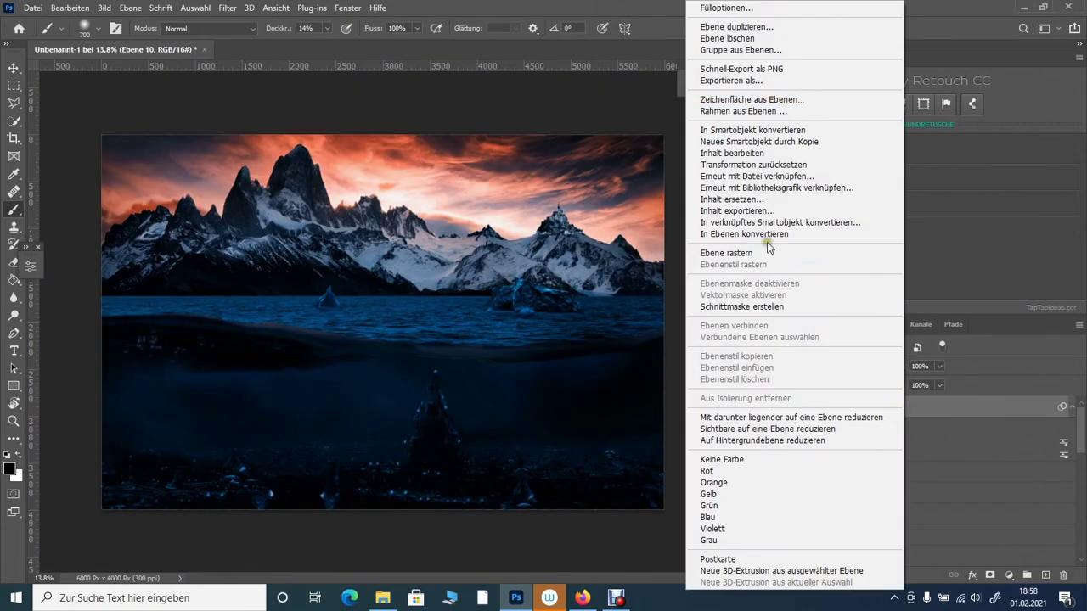
left_click(942, 230)
left_click(226, 7)
left_click(254, 68)
key("Return")
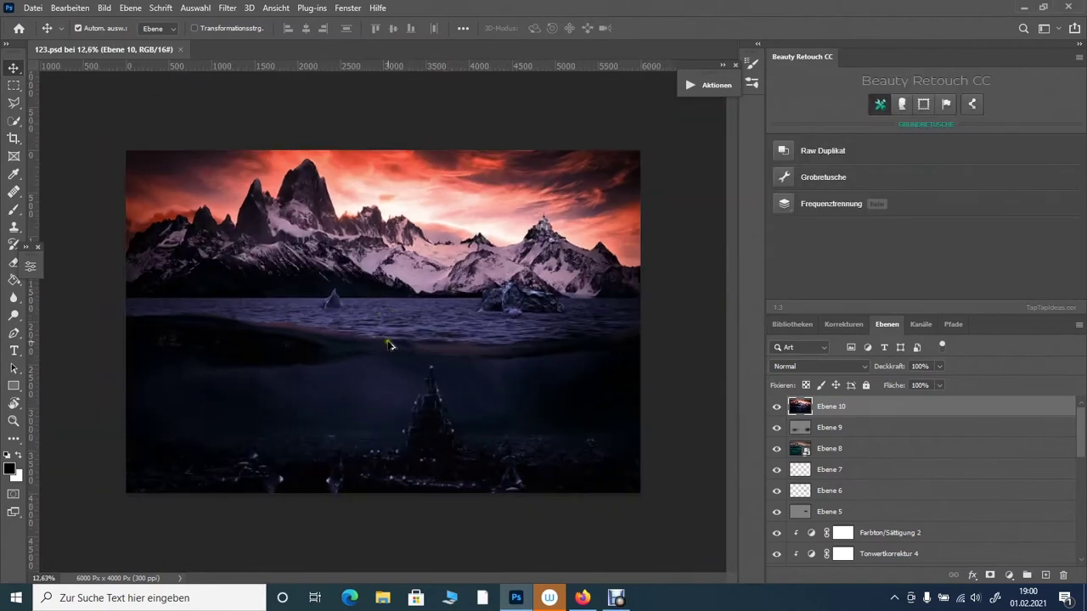
Step: Add an empty top layer set to Linear abw. (Add.) blending
scroll(388, 344, "up", 10)
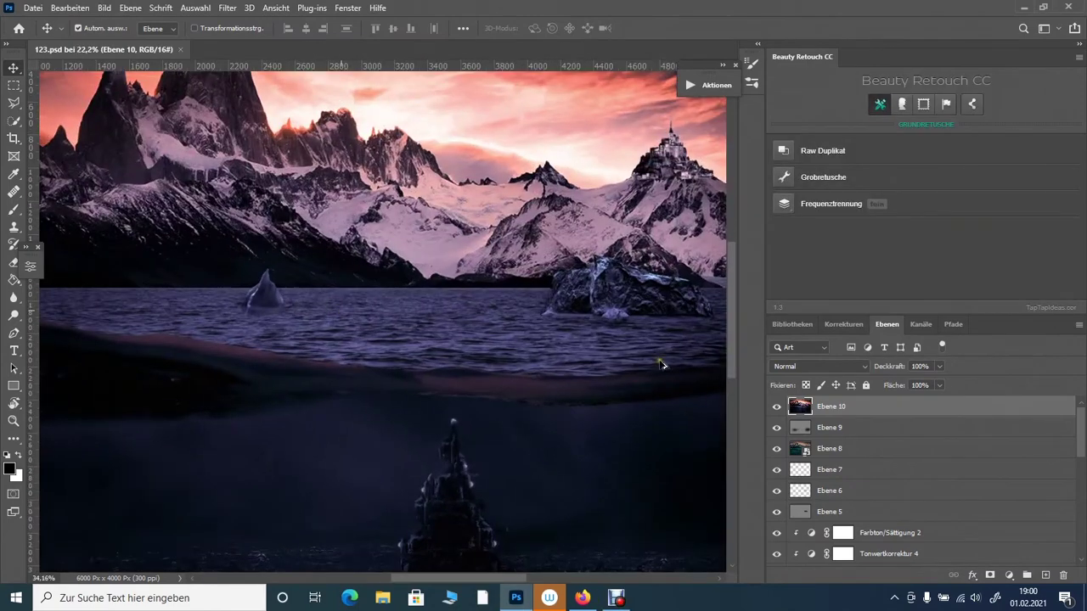
scroll(585, 222, "down", 5)
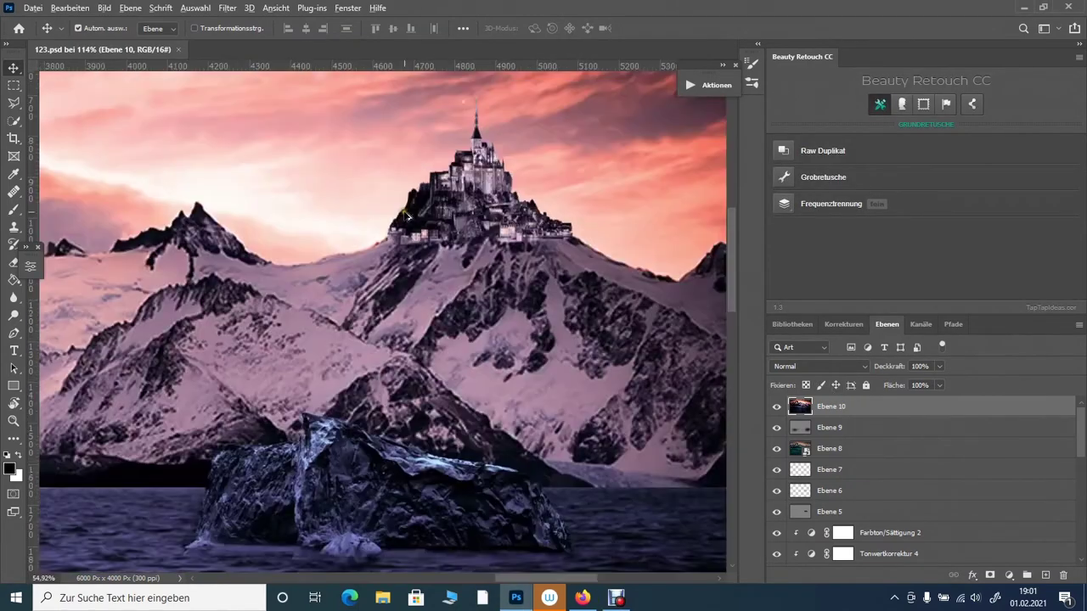
scroll(488, 304, "down", 4)
left_click(1045, 574)
left_click(819, 366)
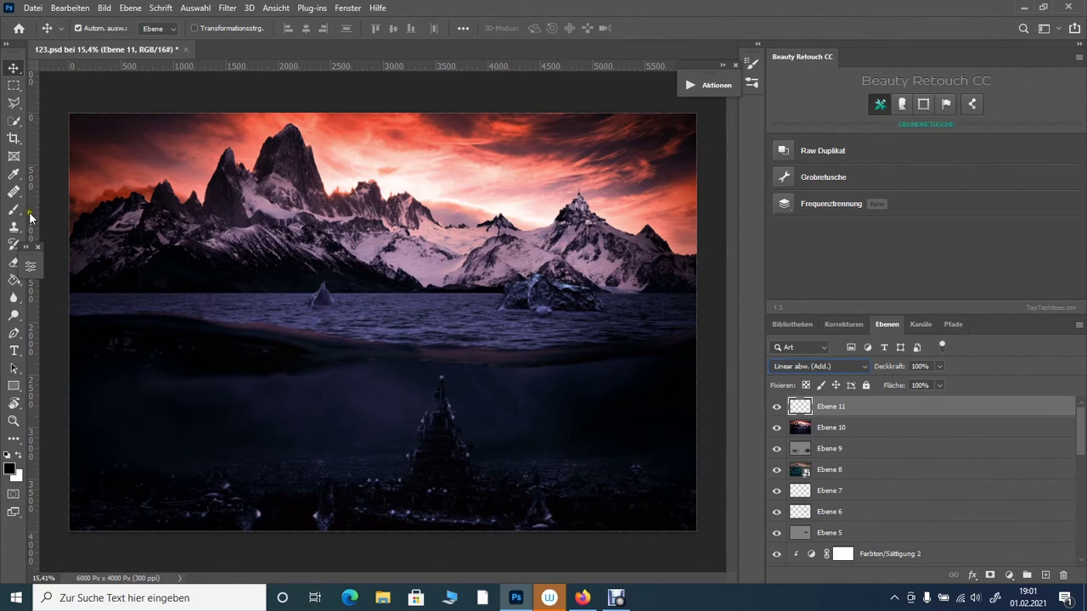
Step: Set up a 99 px brush at 54% opacity and switch Ebene 11 to Weiches Licht
key("b")
right_click(302, 344)
left_click_drag(479, 112, 502, 111)
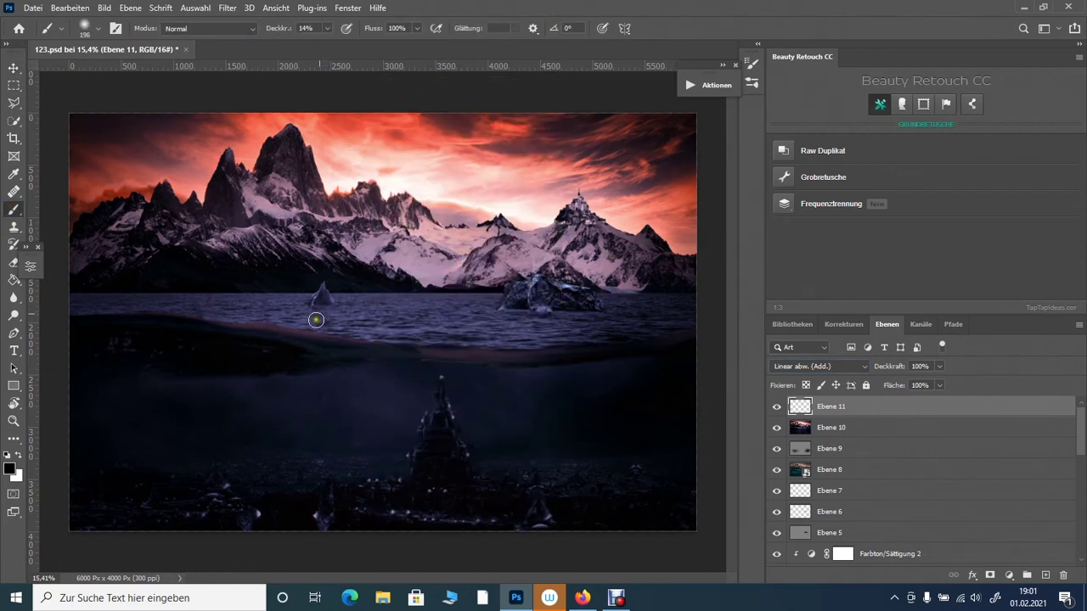
key("5")
key("4")
left_click(820, 365)
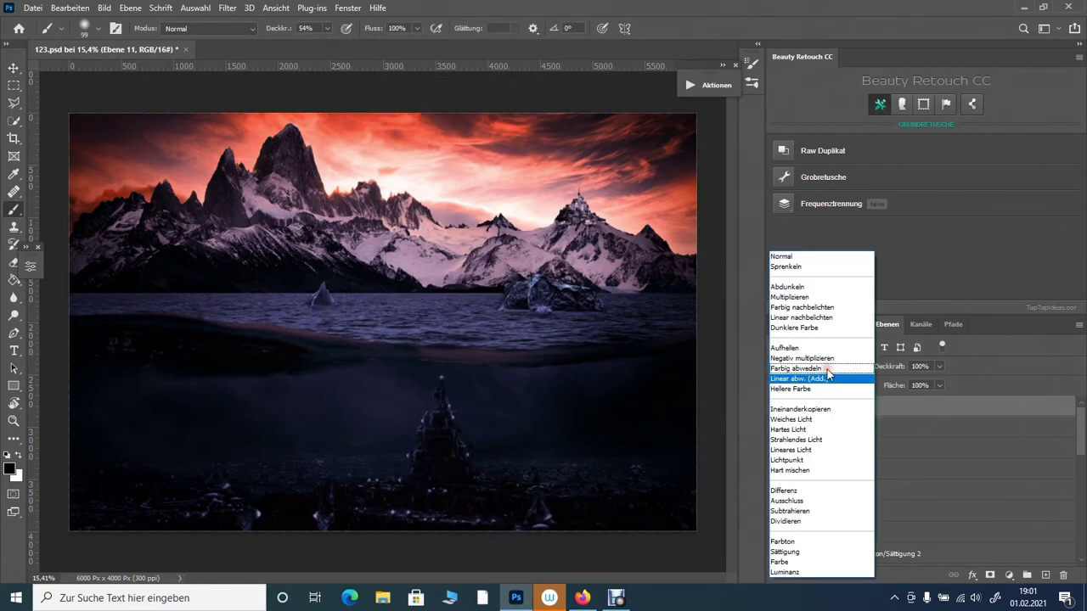
left_click(795, 419)
Step: Brush soft light over the lake with a 259 px brush at 27% opacity
right_click(515, 315)
left_click_drag(577, 106, 594, 106)
key("Return")
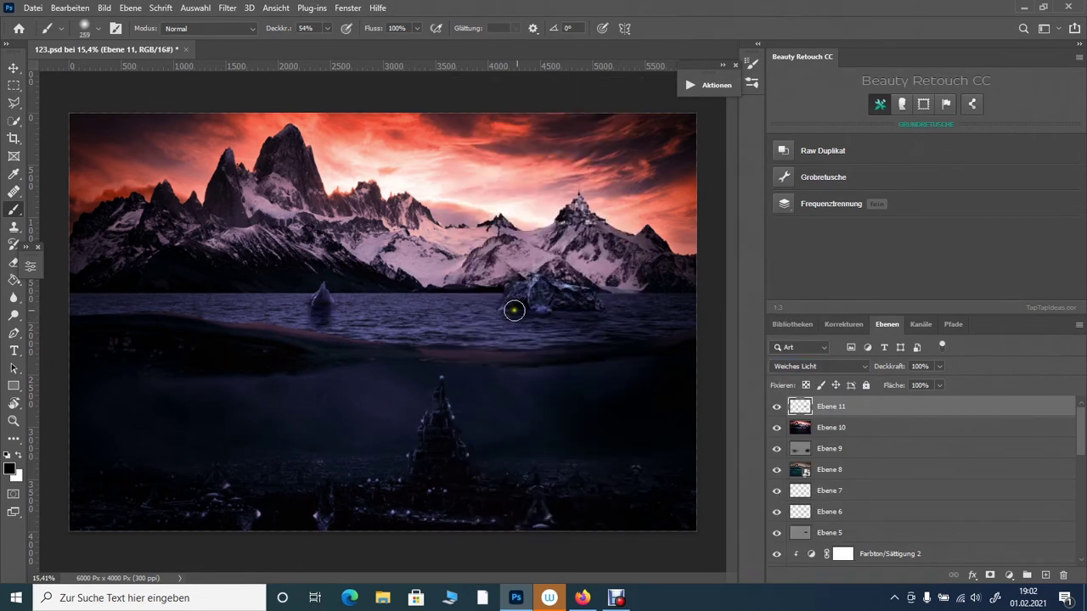
left_click_drag(326, 28, 314, 39)
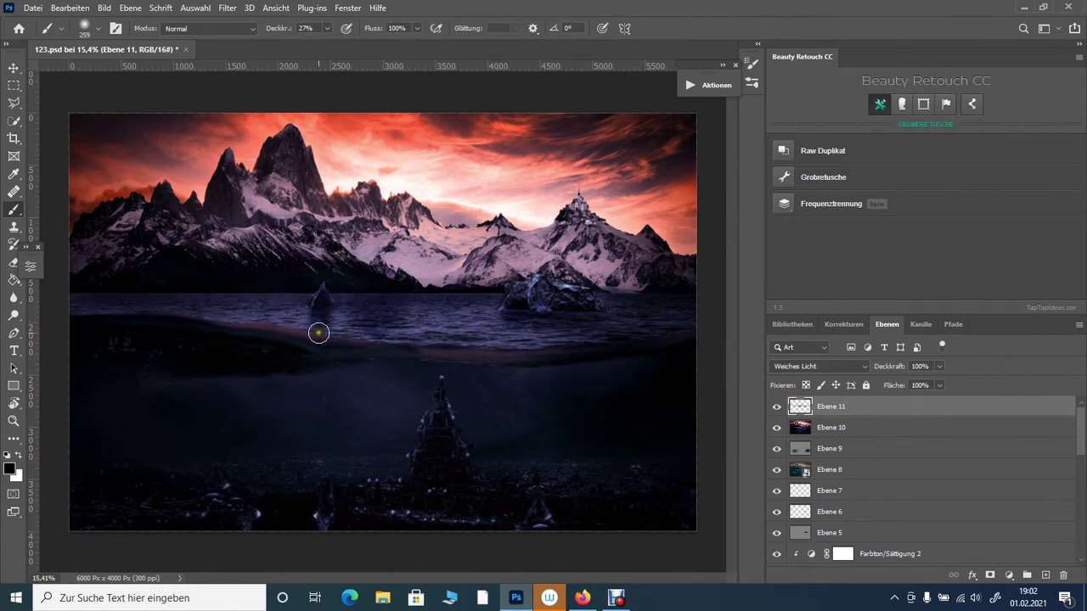
scroll(378, 288, "up", 3)
scroll(378, 288, "up", 2)
Step: Continue painting light over the lake and icebergs at 100% brush opacity
right_click(365, 254)
key("Return")
key("0")
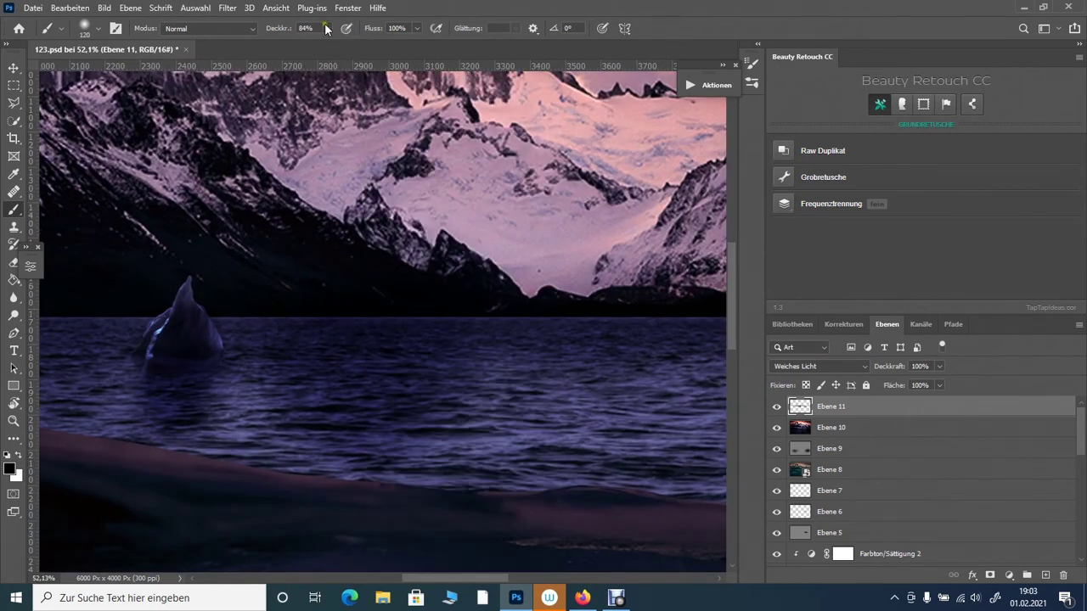
key("ctrl+0")
scroll(492, 332, "up", 2)
right_click(488, 331)
key("Return")
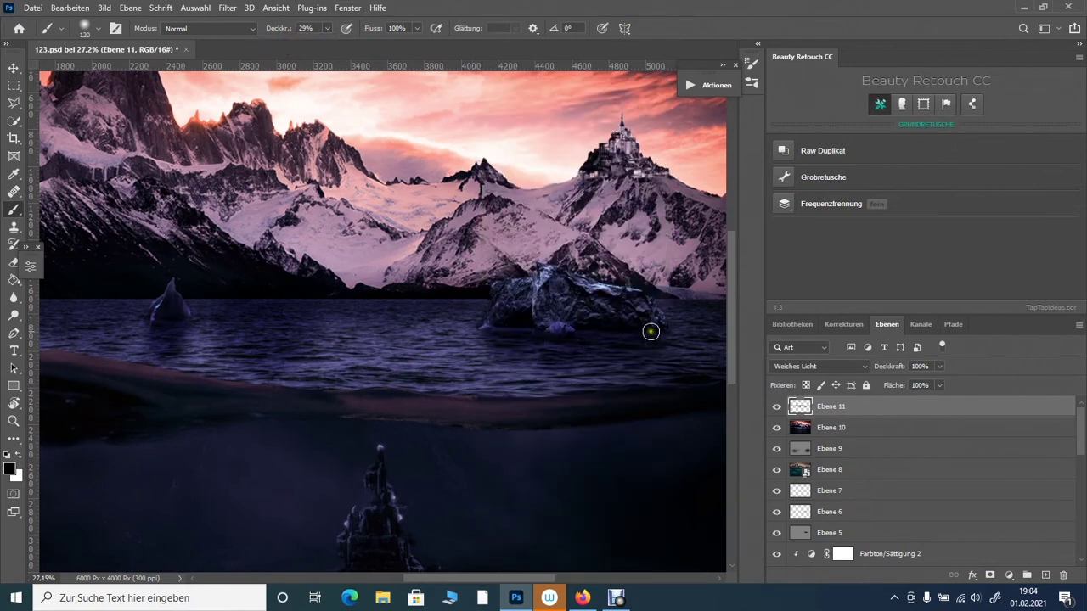
key("ctrl+0")
scroll(201, 424, "up", 2)
Step: Add empty layer Ebene 12 and set the brush to 55 px at 100% opacity
key("ctrl+shift+alt+n")
scroll(255, 291, "up", 3)
scroll(315, 315, "up", 2)
right_click(446, 293)
key("Return")
left_click_drag(327, 28, 357, 92)
Step: Darken the horizon along the waterline with two dark brush strokes
scroll(543, 357, "down", 2)
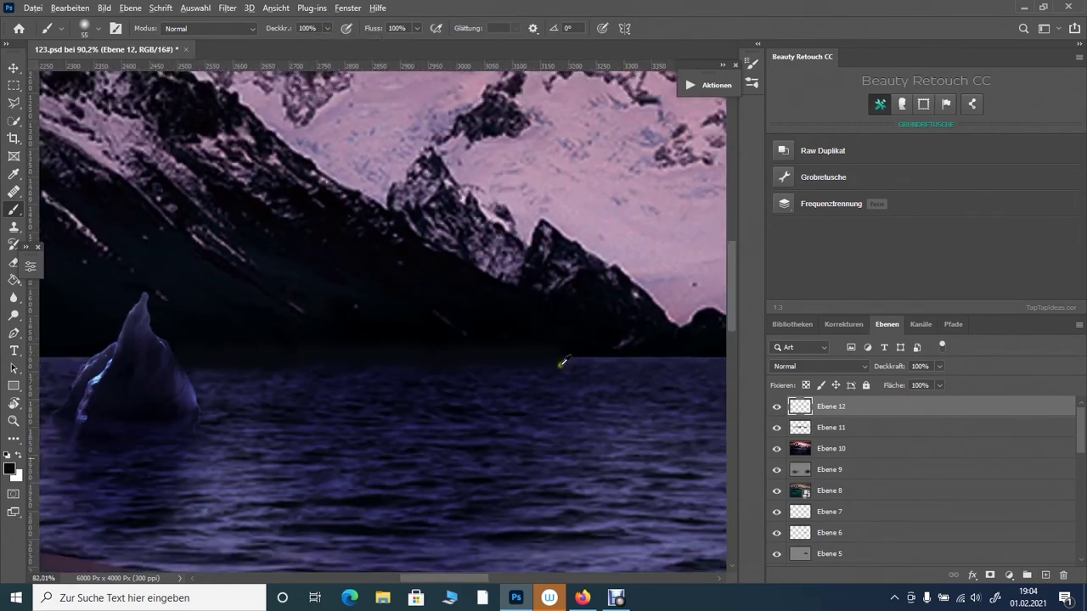
scroll(450, 309, "up", 3)
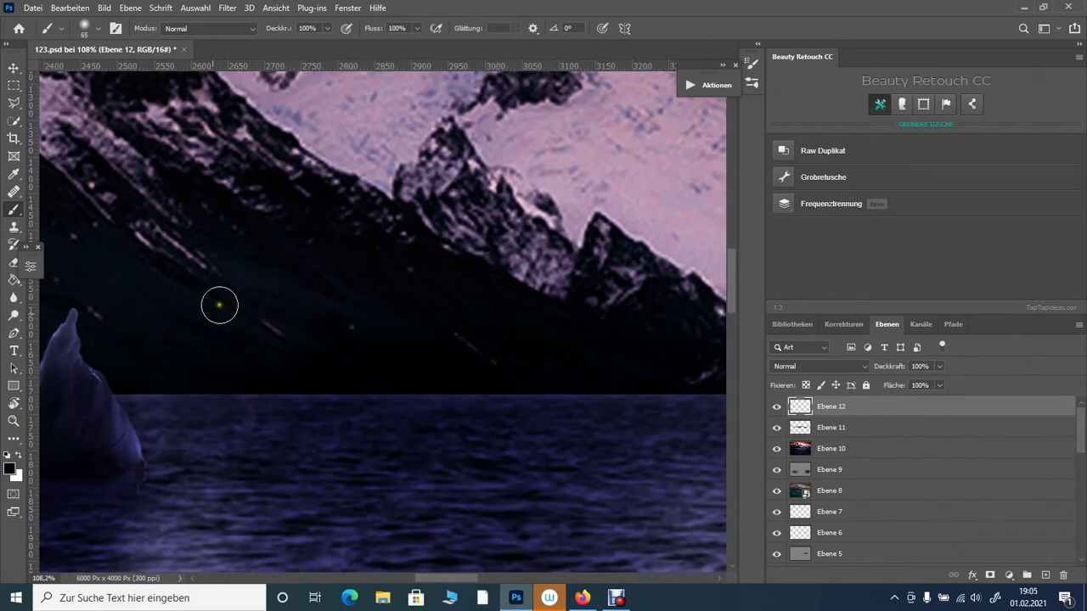
left_click_drag(245, 391, 726, 392)
scroll(594, 339, "down", 5)
scroll(403, 256, "up", 2)
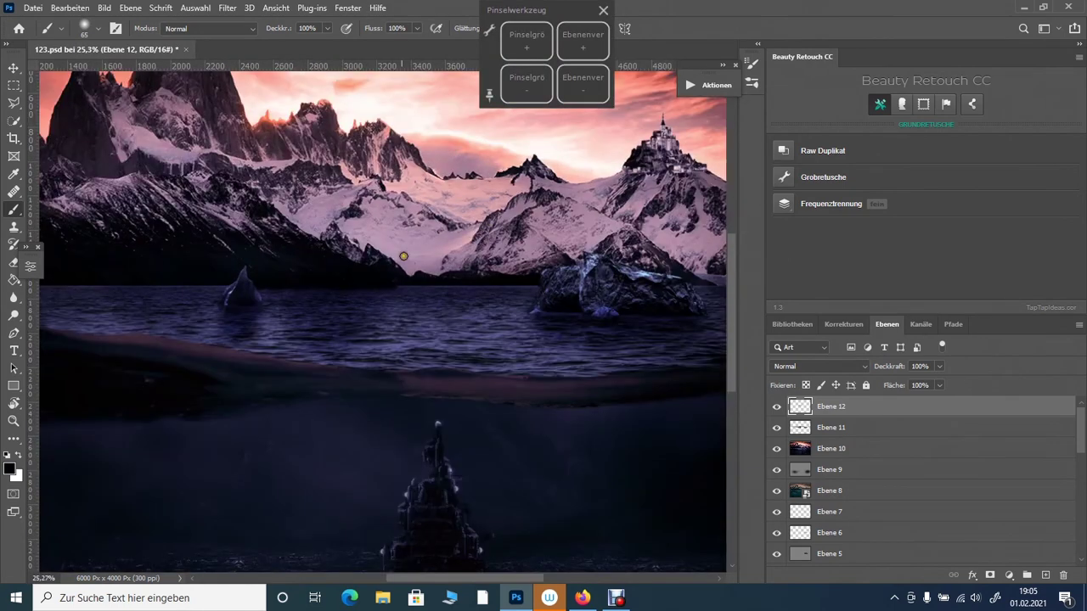
scroll(727, 294, "left", 5)
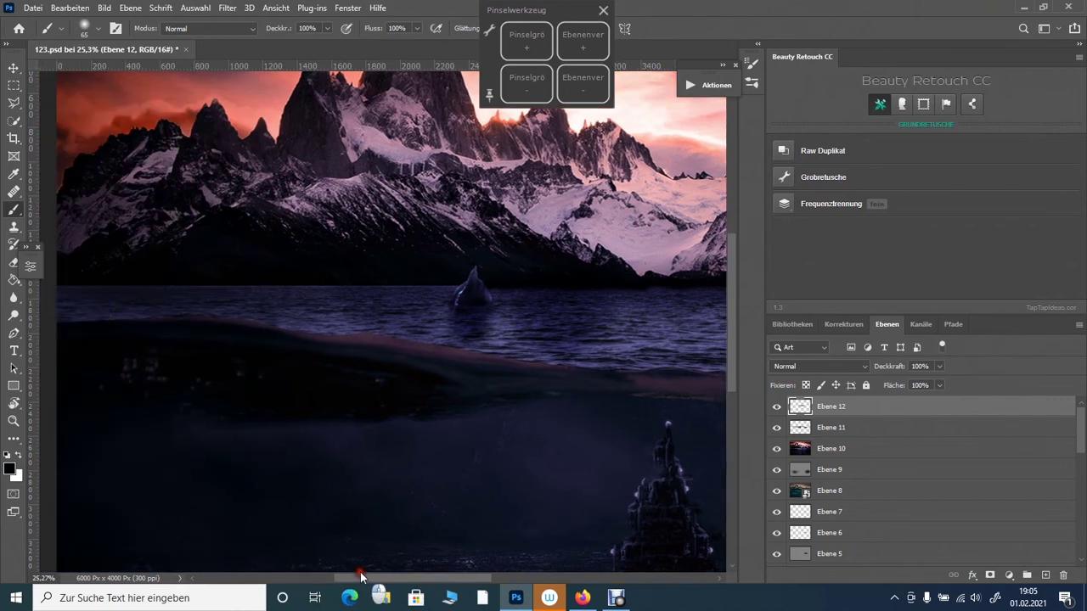
left_click_drag(223, 283, 507, 287)
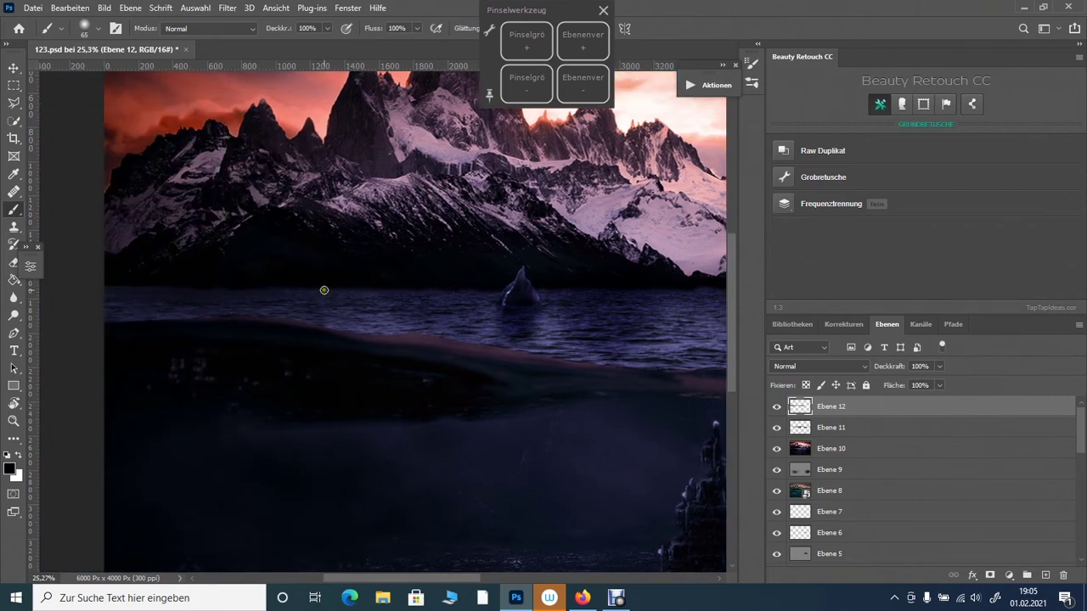
scroll(201, 294, "down", 3)
scroll(395, 315, "up", 2)
Step: Create layer Ebene 13 in Weiches Licht, with sampled sky orange at 16% brush opacity
key("shift+ctrl+alt+n")
left_click(819, 366)
left_click(798, 286)
left_click(342, 164, "alt")
scroll(335, 163, "up", 5)
key("1")
key("6")
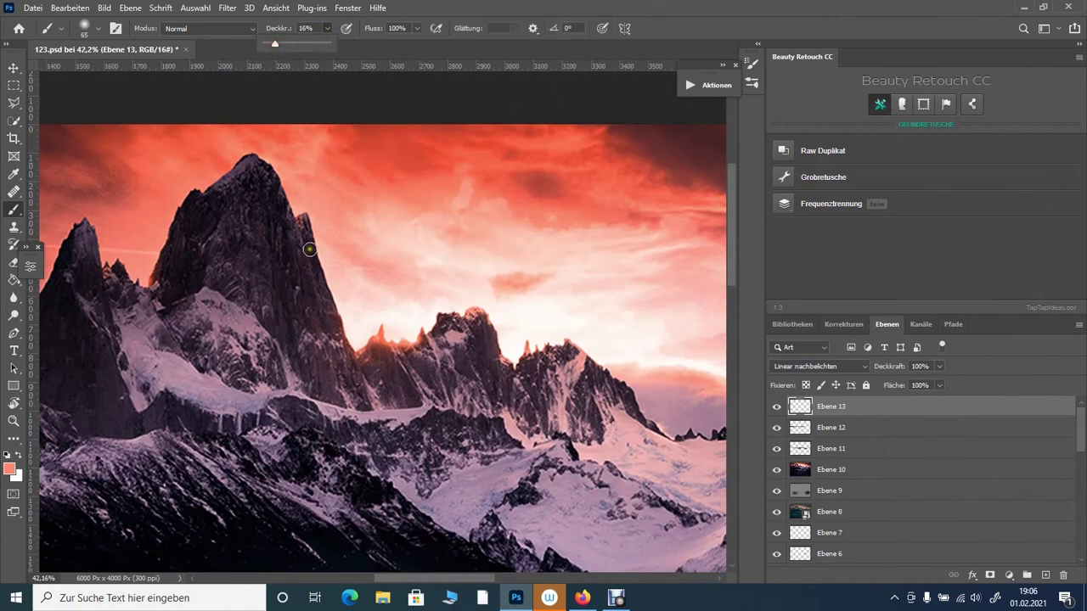
left_click(819, 366)
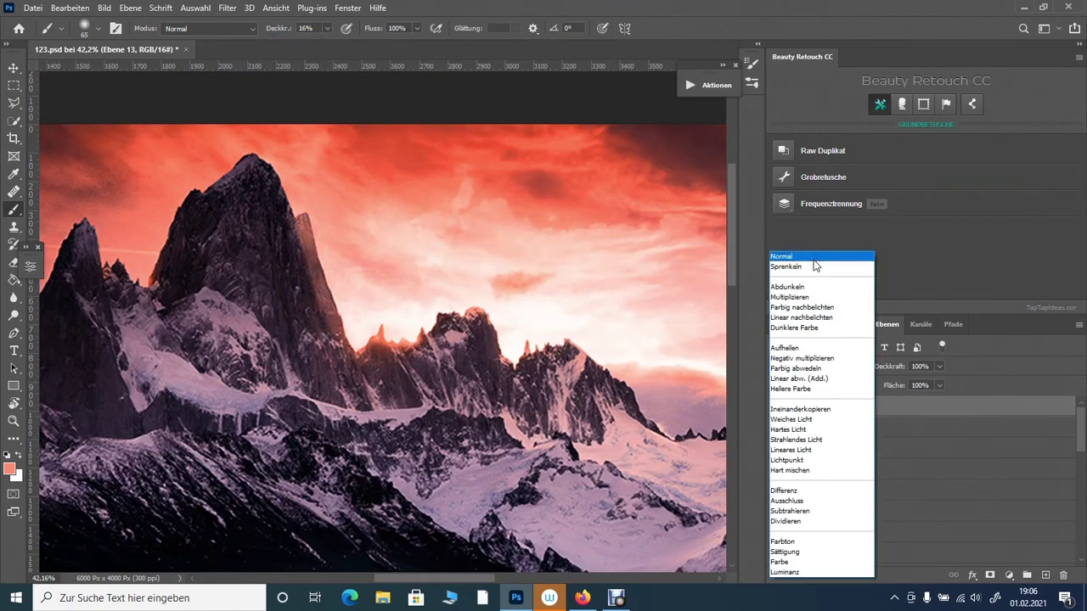
left_click(793, 419)
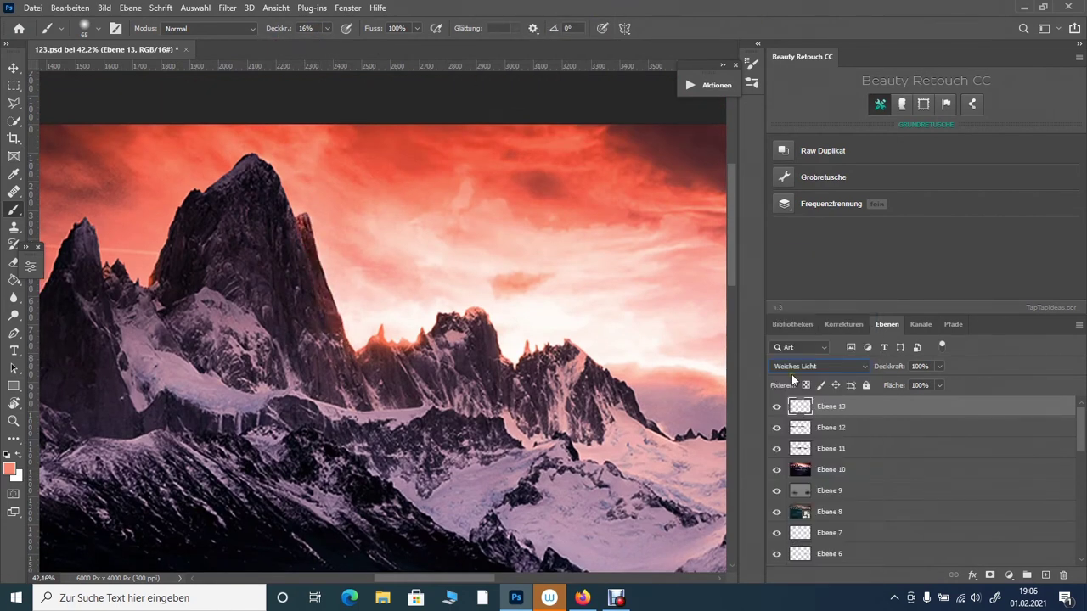
Step: Paint soft orange light onto the mountain peaks
left_click_drag(398, 351, 456, 315)
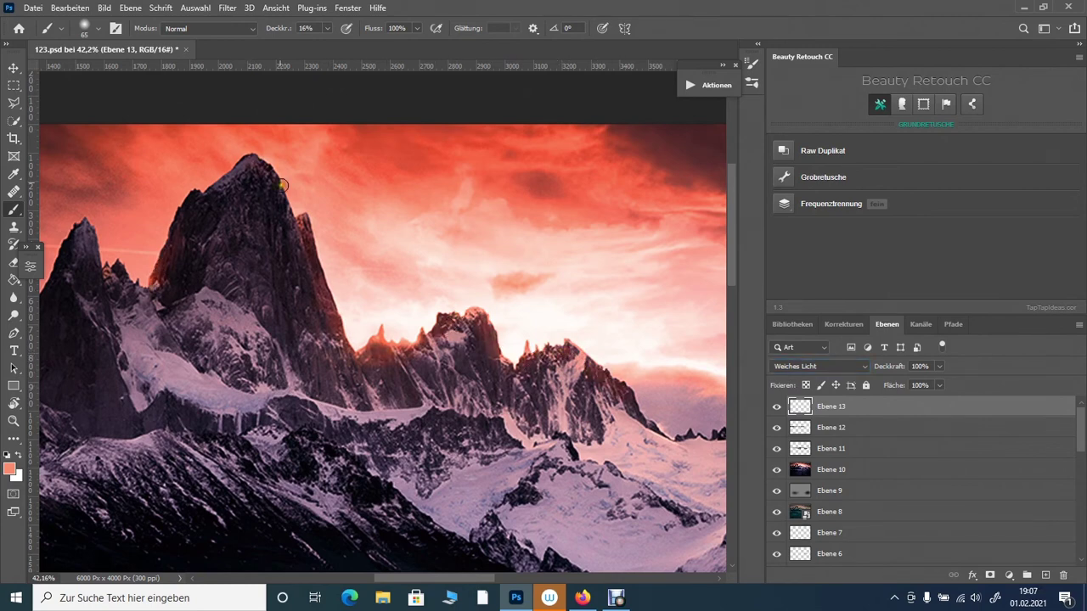
scroll(283, 185, "down", 5)
scroll(194, 201, "up", 3)
scroll(195, 201, "up", 1)
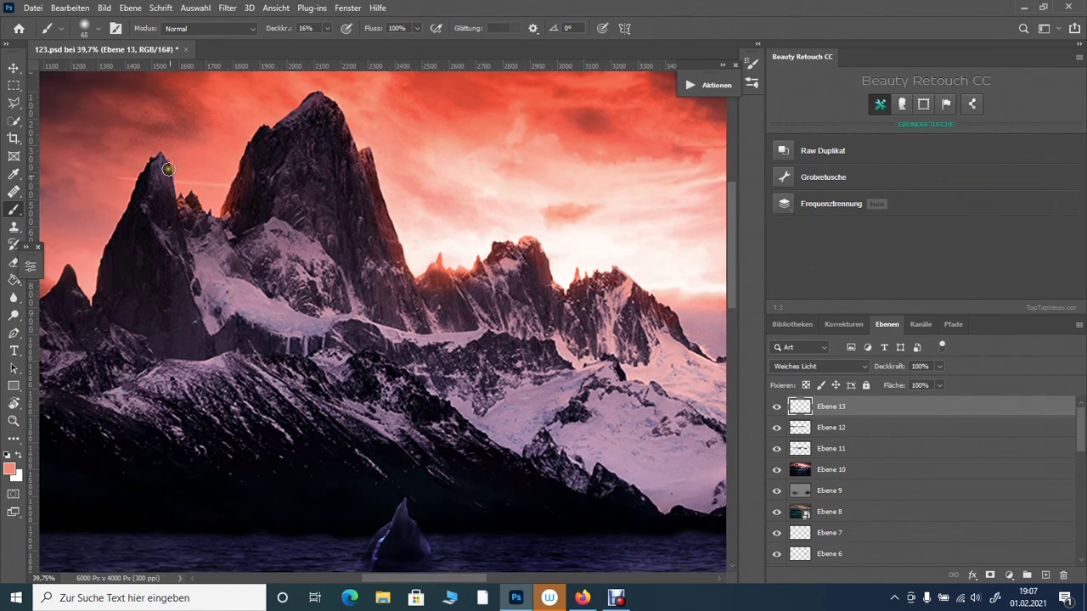
scroll(187, 217, "down", 3)
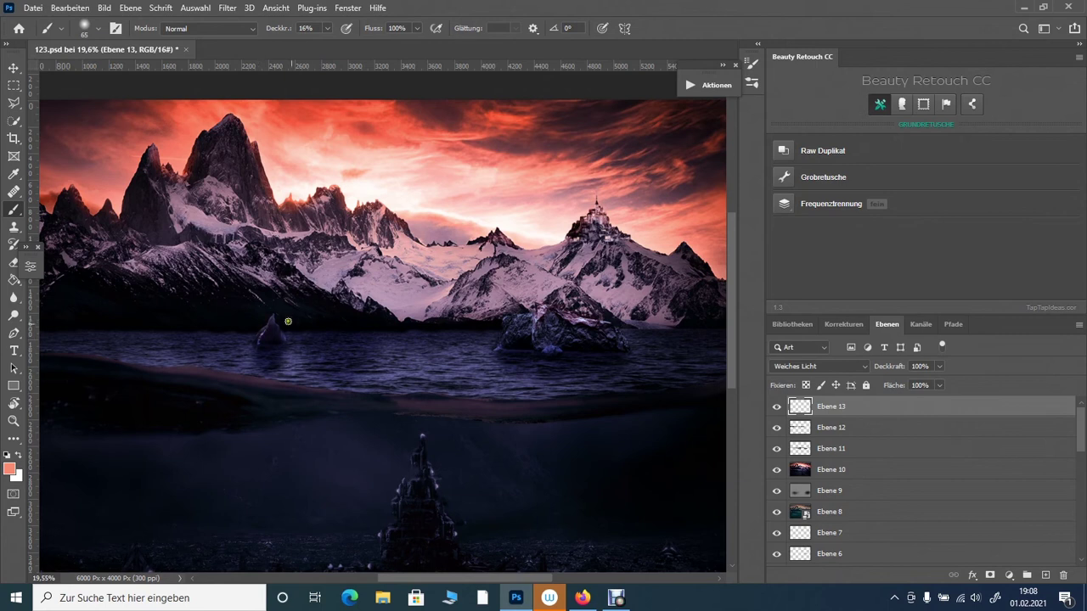
Step: Re-show Ebene 13 and mask its orange light off the waterline using a 448 px black brush
right_click(316, 317)
left_click_drag(382, 111, 451, 111)
key("Return")
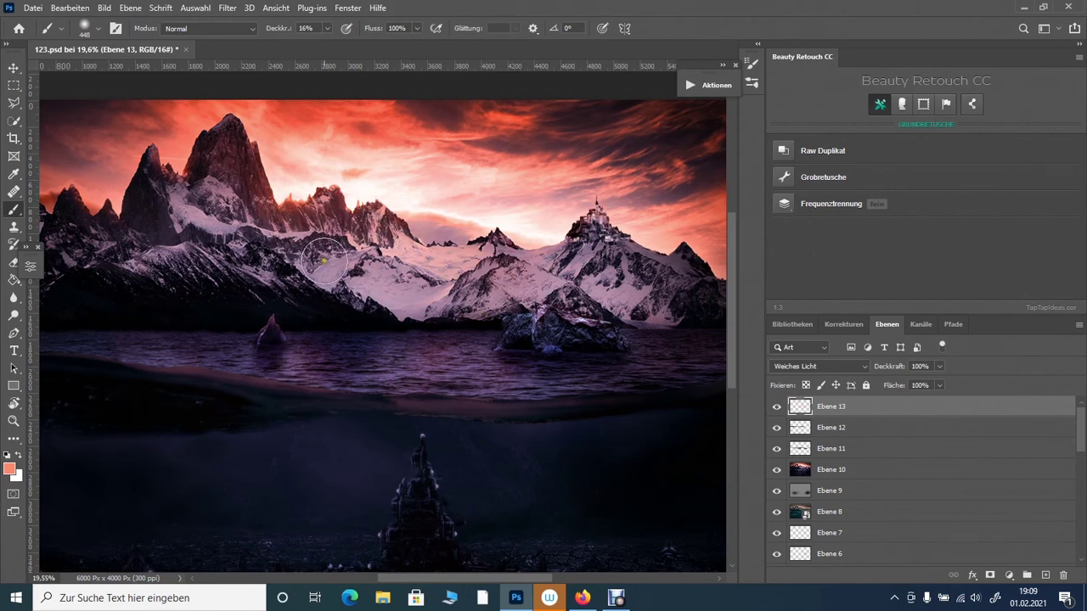
scroll(311, 235, "down", 2)
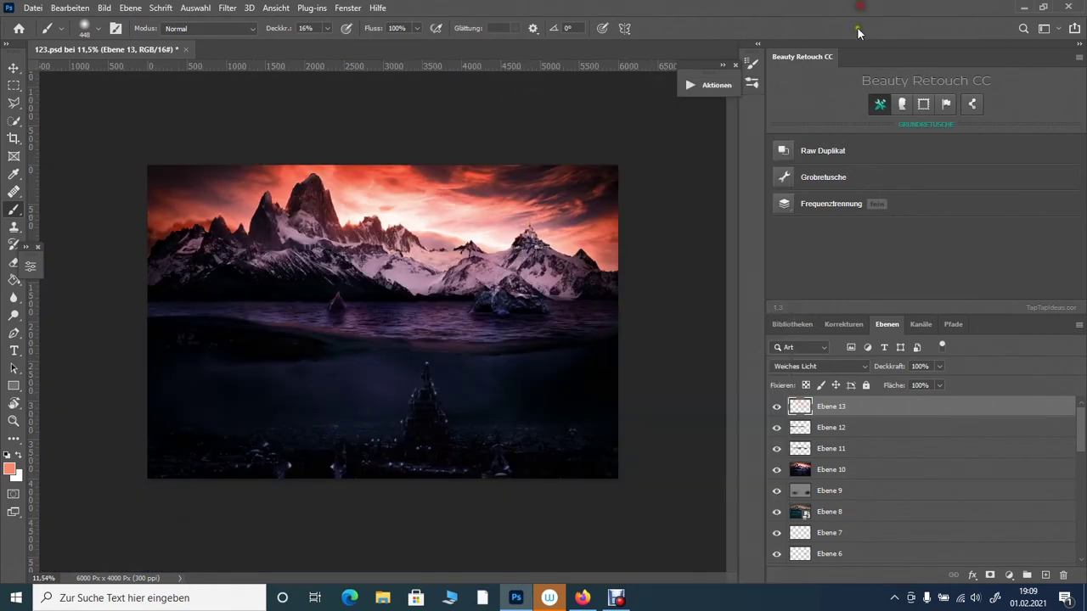
left_click(775, 407)
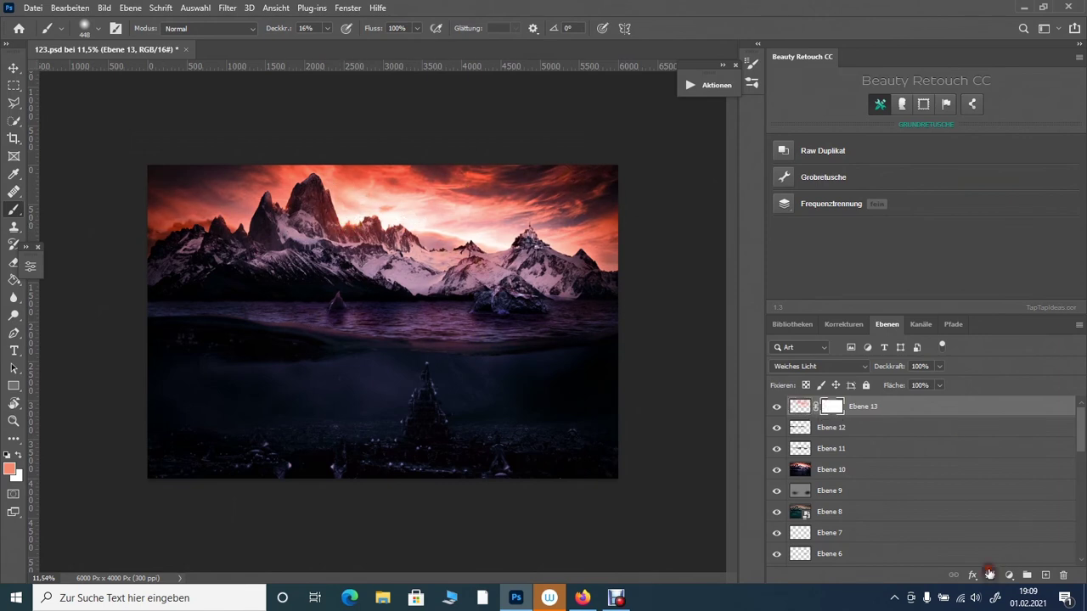
key("ctrl+shift+m")
key("d")
key("0")
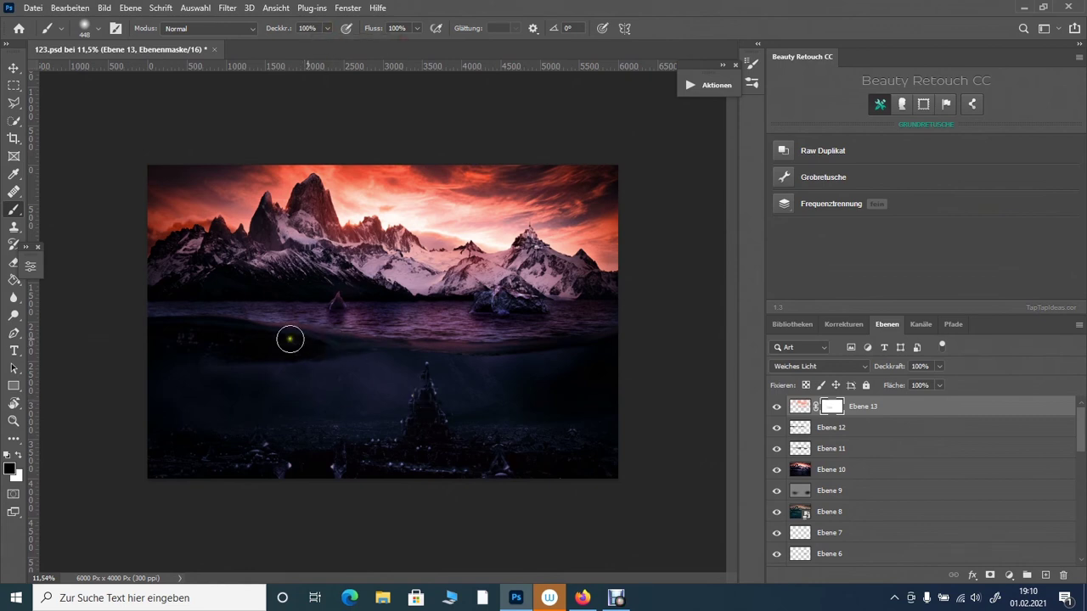
left_click_drag(405, 360, 458, 355)
Step: Add layer Ebene 14 with a white 34 px brush for the lights
left_click(1046, 575)
scroll(109, 279, "up", 3)
right_click(110, 272)
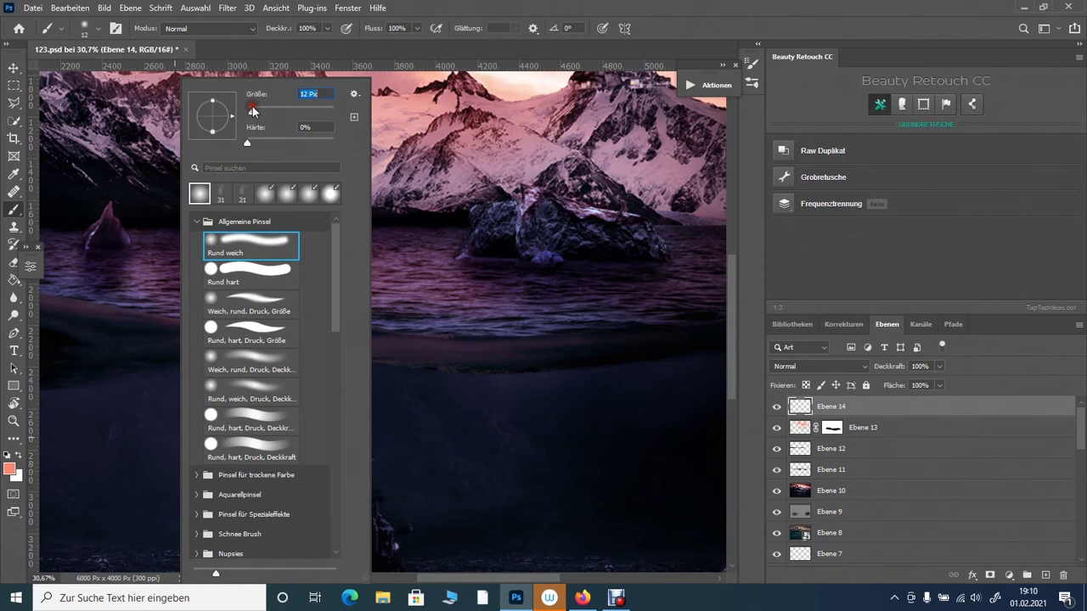
left_click(9, 468)
left_click(512, 344)
left_click(824, 331)
right_click(378, 388)
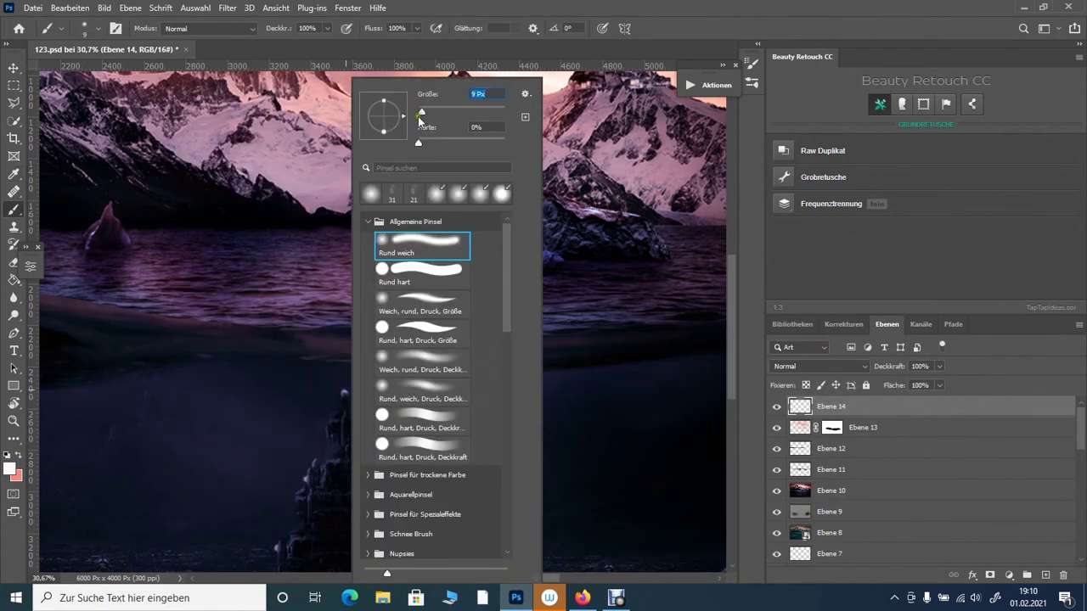
type("34")
key("Return")
scroll(275, 548, "down", 3)
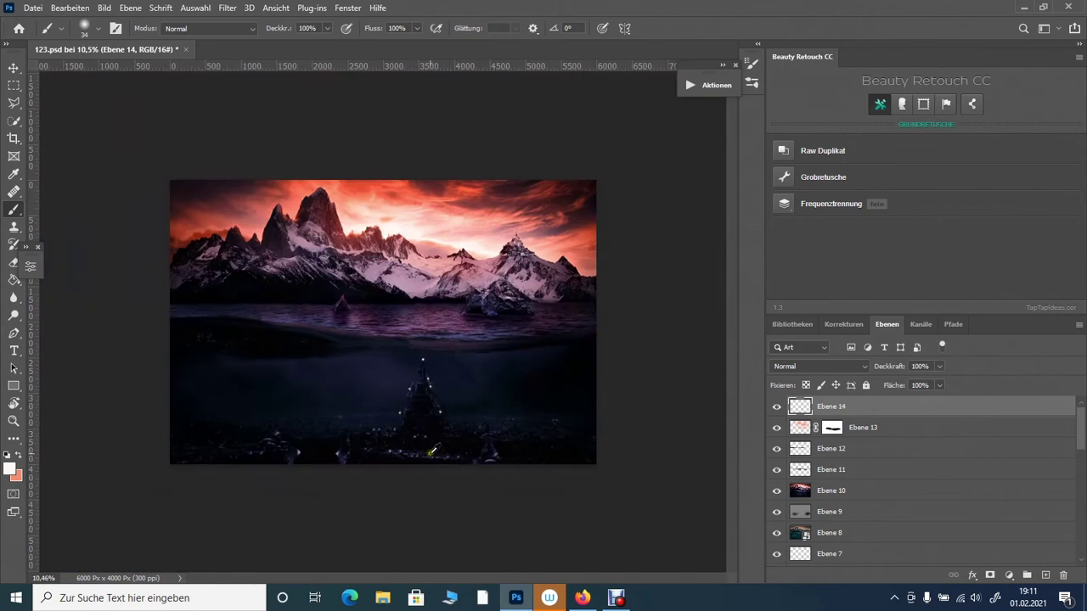
scroll(457, 522, "up", 2)
Step: Dab white lights on the castle spire, tiers and base
right_click(390, 339)
left_click(437, 337)
left_click(411, 393)
left_click(394, 434)
left_click(472, 436)
left_click(422, 482)
left_click(384, 467)
left_click(397, 510)
Step: Switch to a blue brush at 27% opacity, sized 228 px, for the glows
right_click(501, 522)
key("2")
key("7")
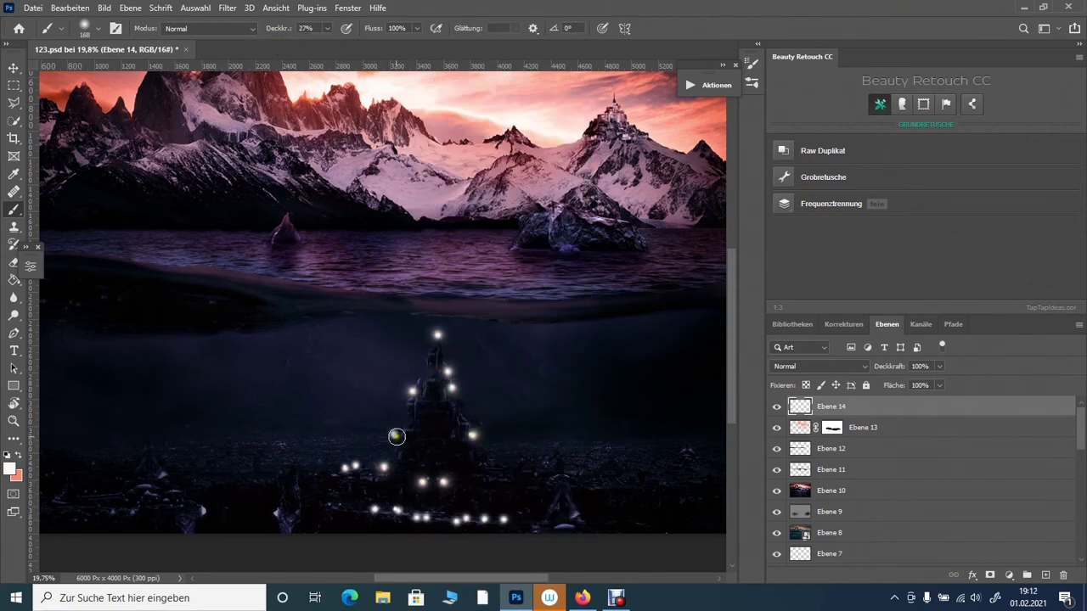
scroll(421, 416, "down", 3)
left_click(9, 468)
left_click(696, 456)
left_click(832, 332)
right_click(467, 81)
key("Return")
right_click(437, 399)
key("Return")
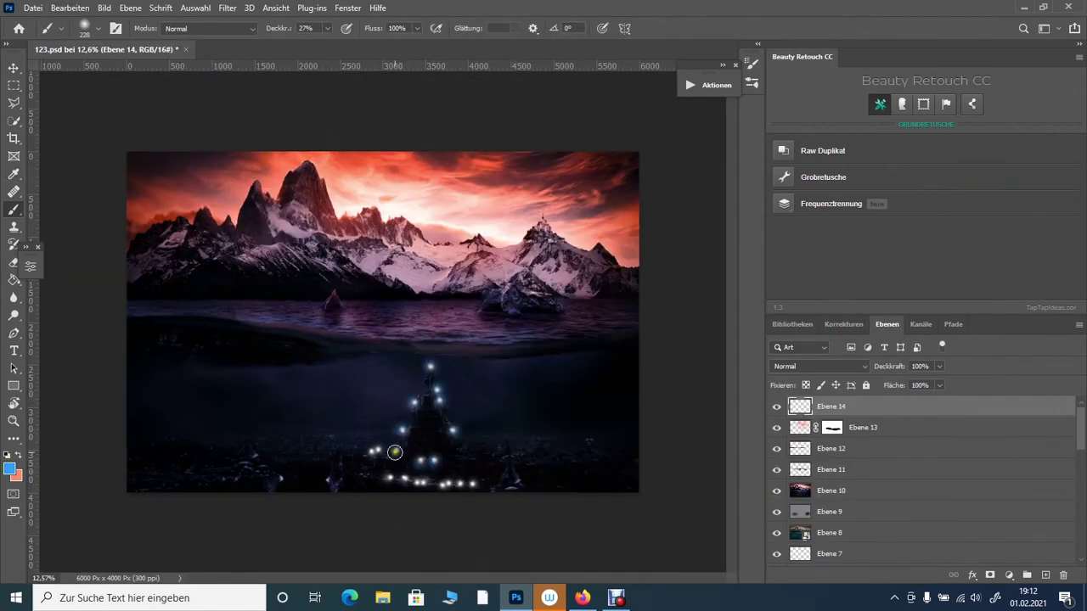
Step: Set the lights layer to Aufhellen blending at about 16% opacity
scroll(681, 458, "down", 3)
left_click(819, 366)
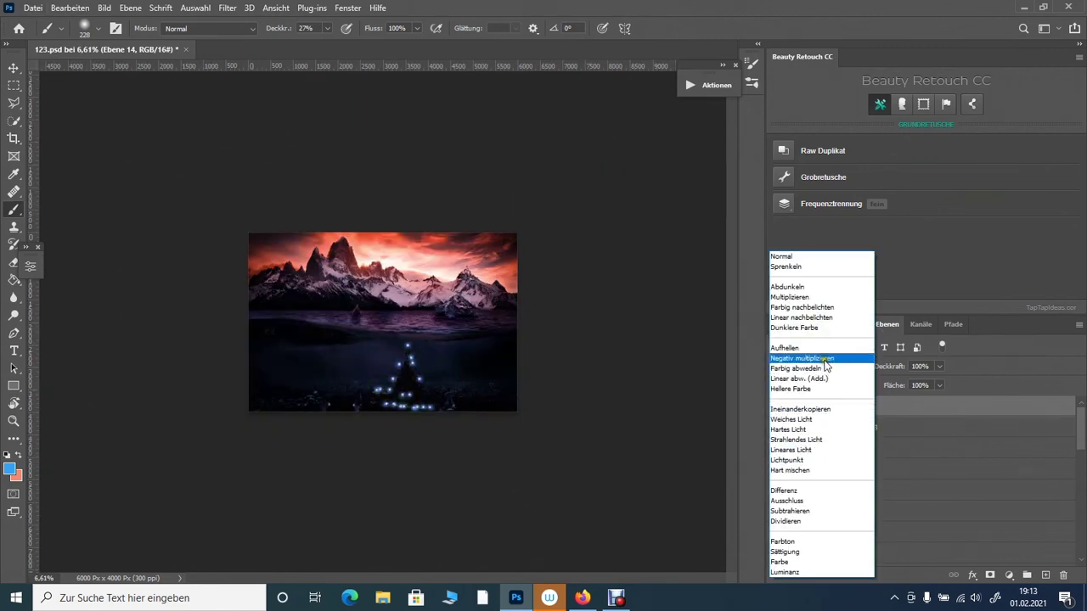
left_click(790, 348)
left_click_drag(939, 366, 893, 382)
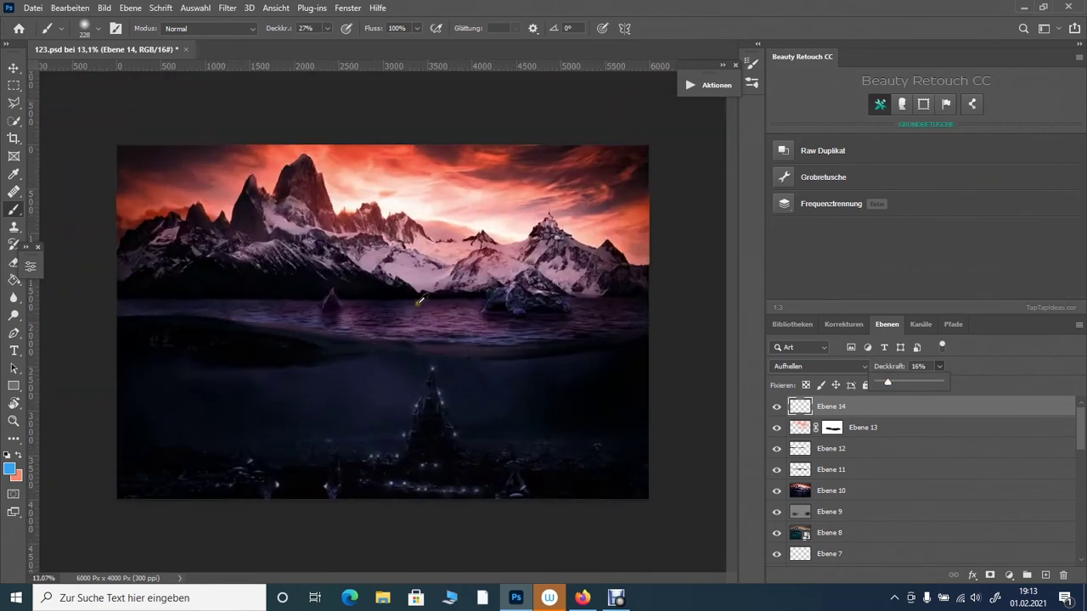
Step: Select Ebene 10 and pick the Spot Healing Brush
scroll(595, 397, "up", 5)
left_click(580, 456, "ctrl")
key("j")
right_click(419, 177)
key("Escape")
Step: Add new layer Ebene 15 with a 136 px brush at 14% opacity
scroll(596, 400, "down", 2)
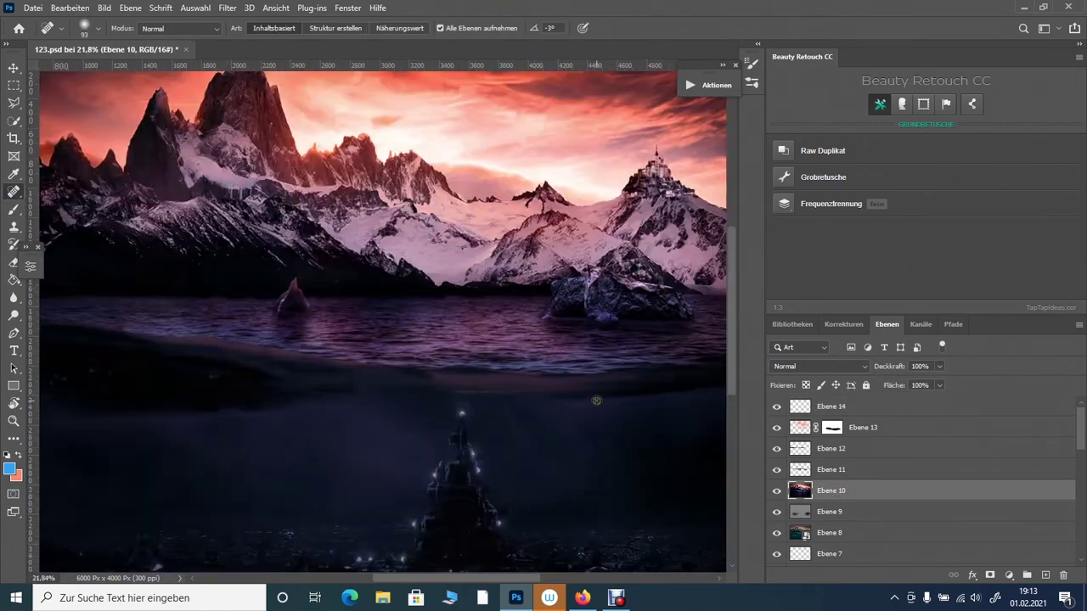
scroll(596, 400, "up", 2)
left_click(831, 406)
key("ctrl+shift+alt+n")
key("b")
right_click(412, 346)
type("136")
key("Return")
left_click_drag(327, 28, 316, 42)
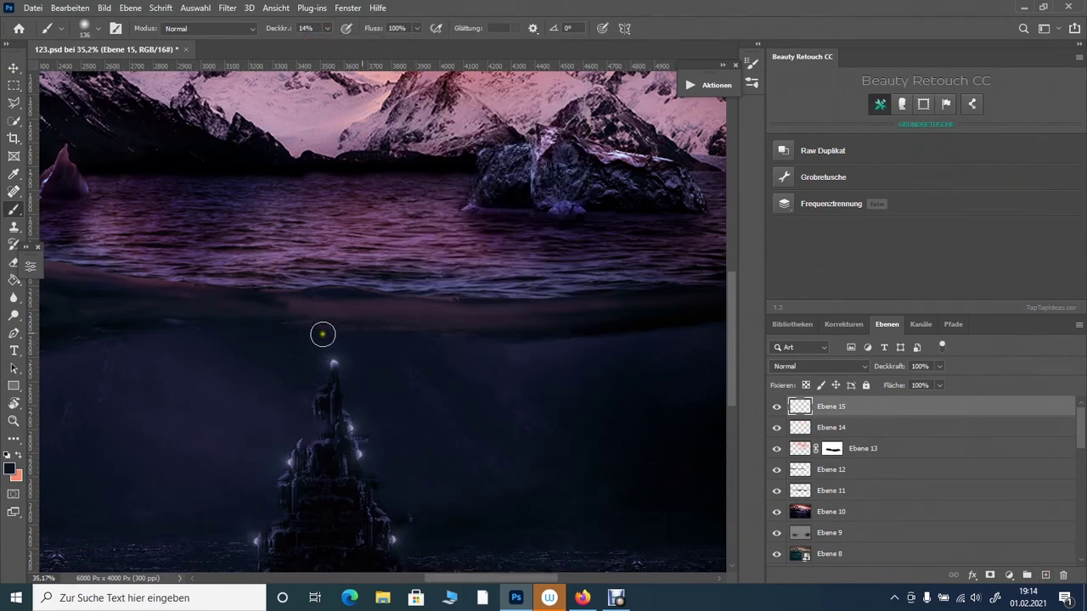
Step: Compare with Ebene 13 and Ebene 11 toggled, then run the 50% Grau action
scroll(506, 316, "down", 3)
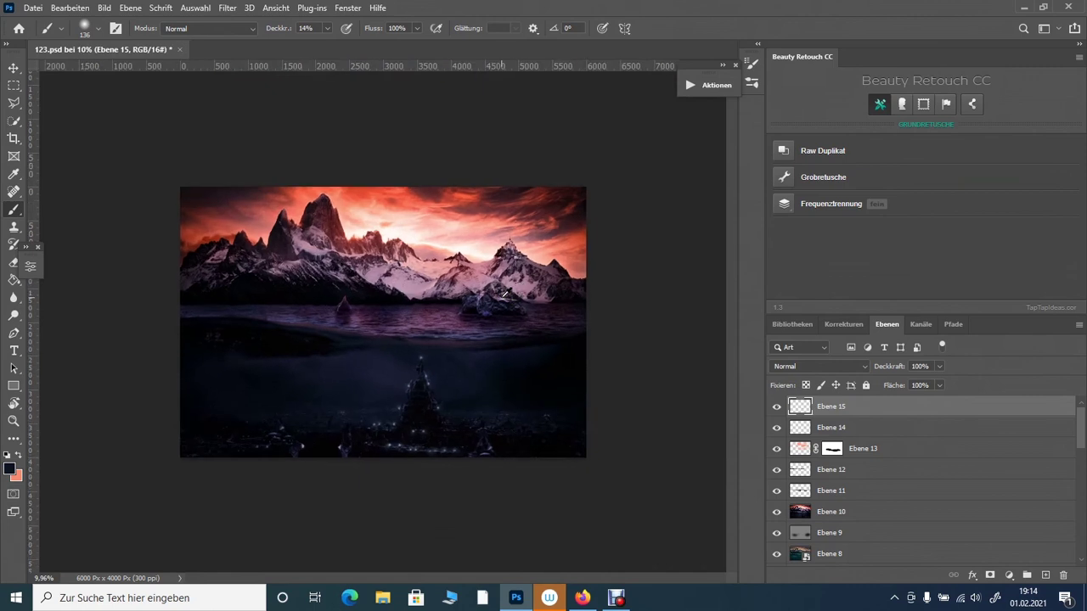
scroll(506, 316, "up", 1)
scroll(506, 316, "up", 1)
left_click(777, 450)
left_click(777, 450)
left_click(776, 491)
left_click(831, 491)
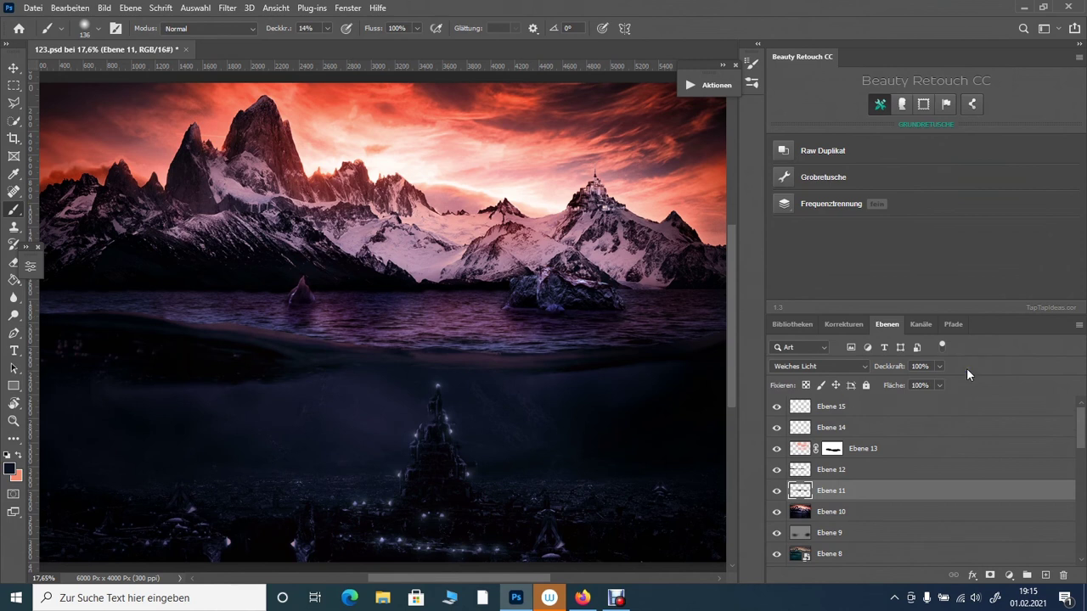
key("F2")
left_click(709, 85)
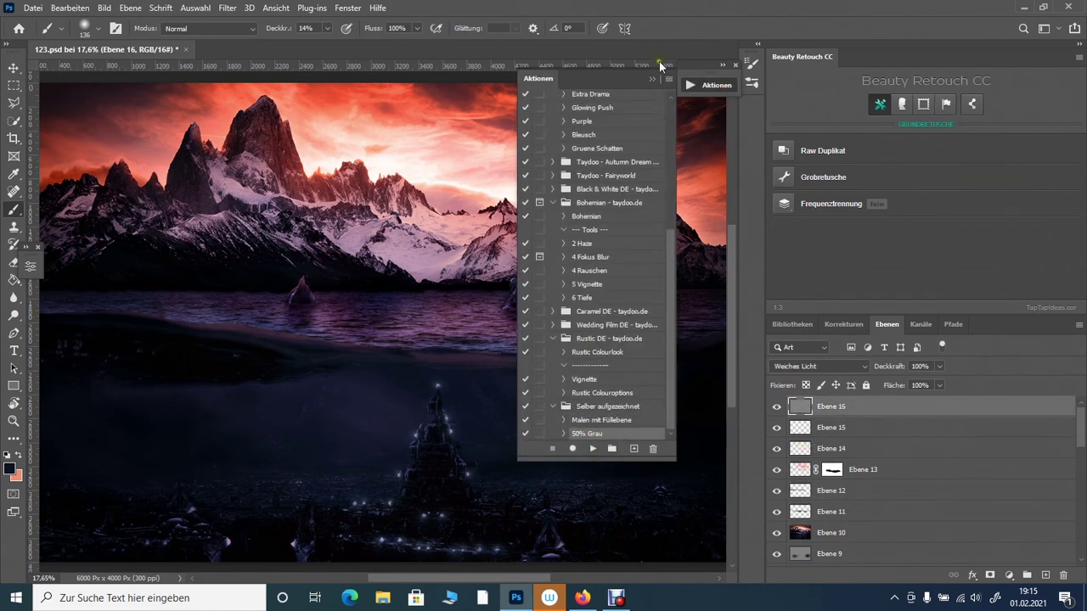
Step: Fit the image in view and set a white 193 px brush at 5% opacity
key("ctrl+0")
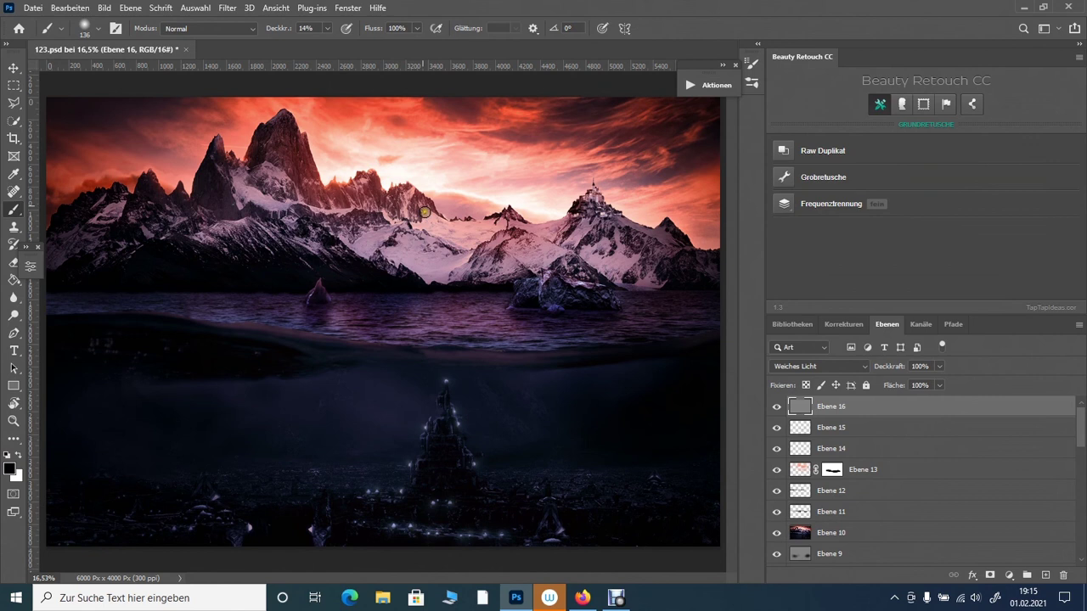
right_click(665, 227)
key("0")
key("5")
left_click(23, 455)
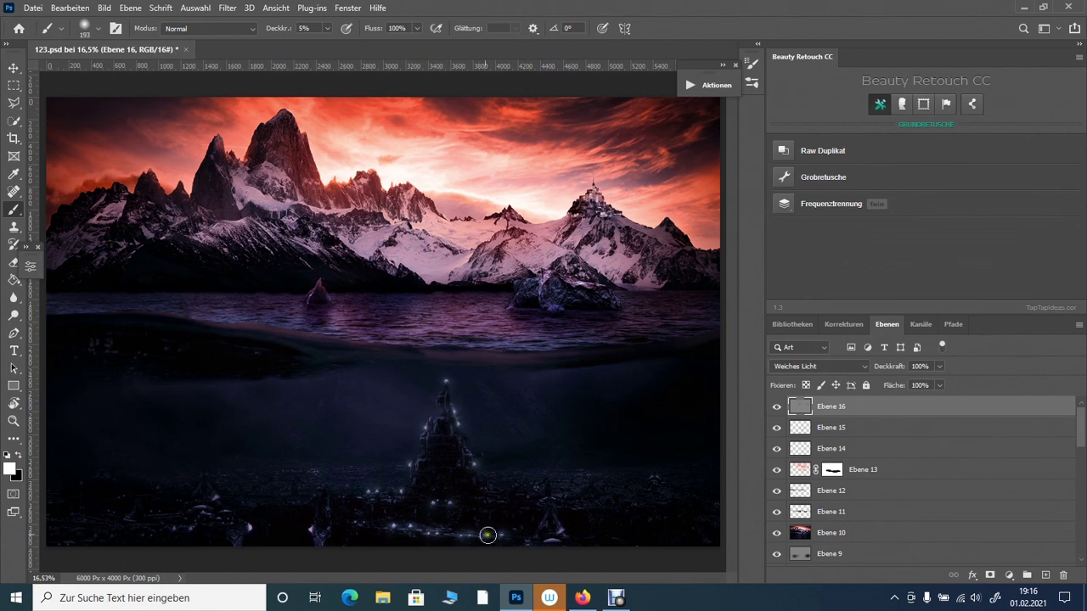